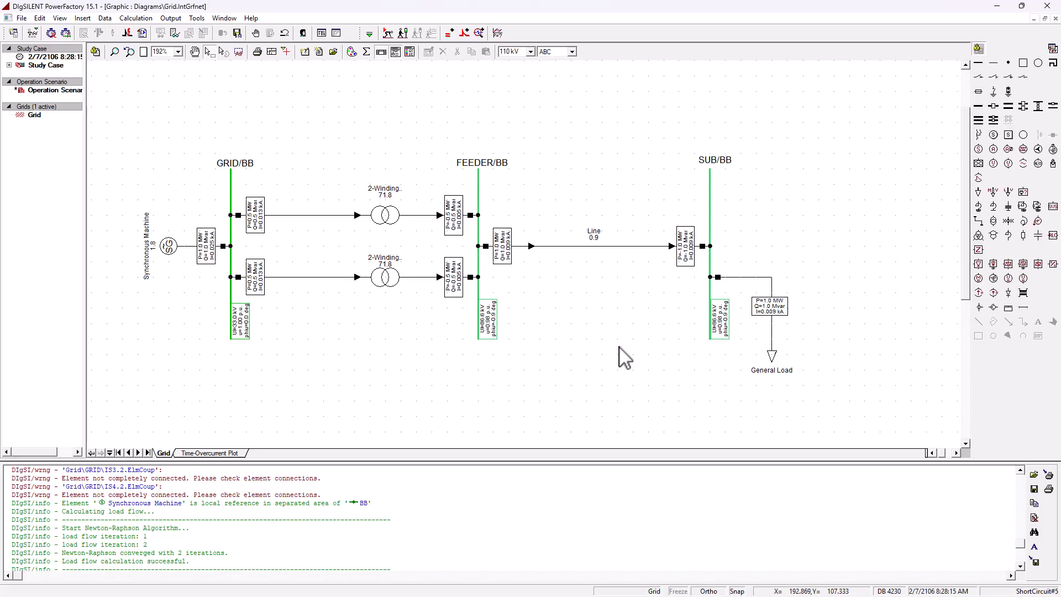
- Set the active power of the General Load to 80 MW in its load flow data
{"action": "double_click", "coordinate": [772, 358]}
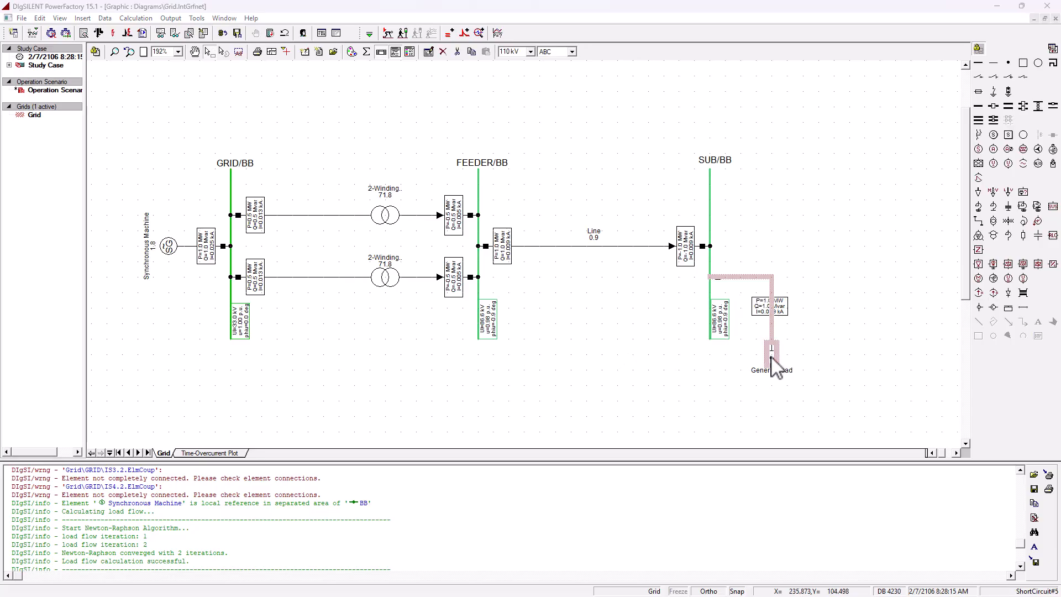
{"action": "left_click", "coordinate": [357, 174]}
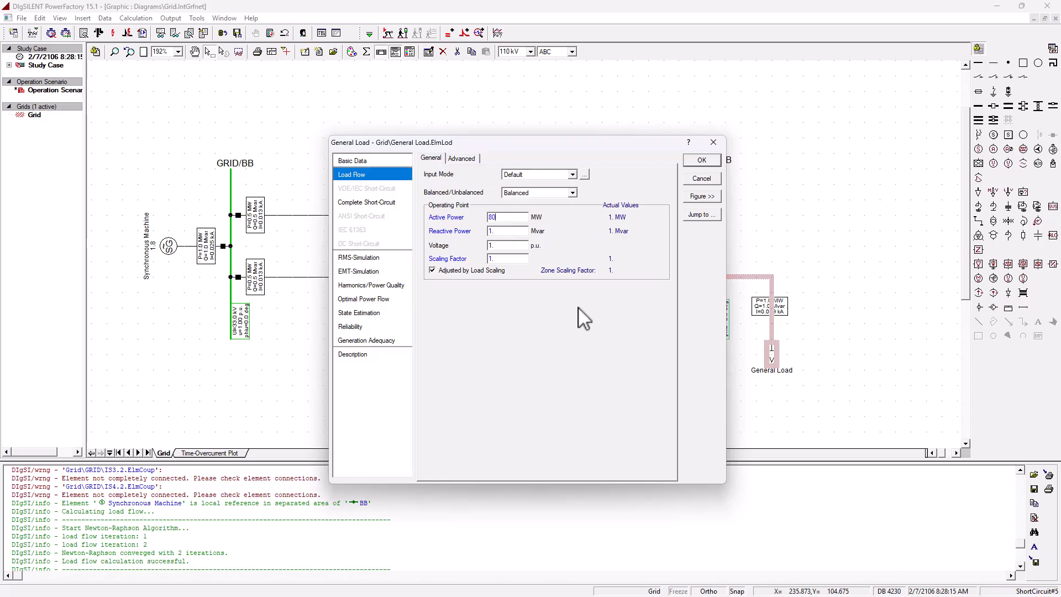
{"action": "left_click", "coordinate": [700, 160]}
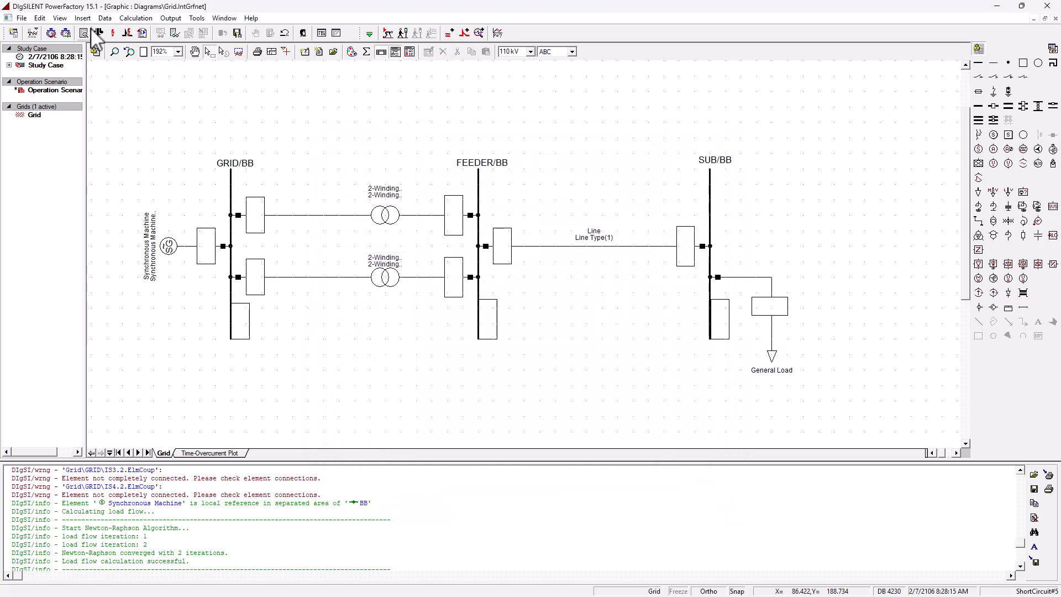
- Try to run a balanced, positive-sequence AC load flow and check its messages in the output window
{"action": "left_click", "coordinate": [98, 33]}
{"action": "left_click", "coordinate": [694, 168]}
{"action": "left_click", "coordinate": [623, 349]}
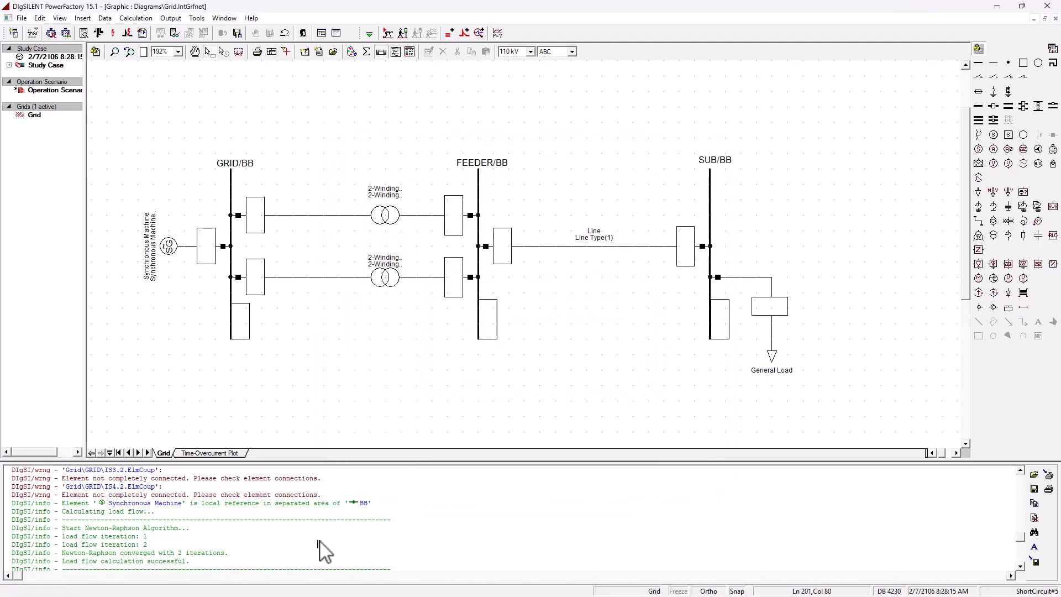
{"action": "scroll", "coordinate": [324, 551], "scroll_direction": "down", "scroll_amount": 10}
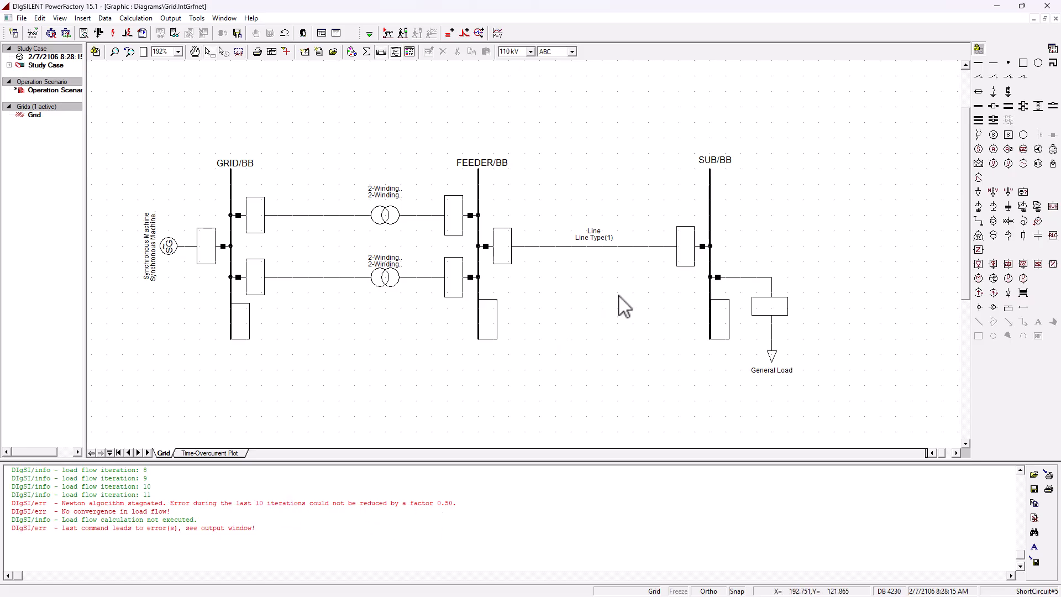
- Inspect the upper 2-winding transformer's load flow settings and its type data without changing them
{"action": "left_click", "coordinate": [773, 358]}
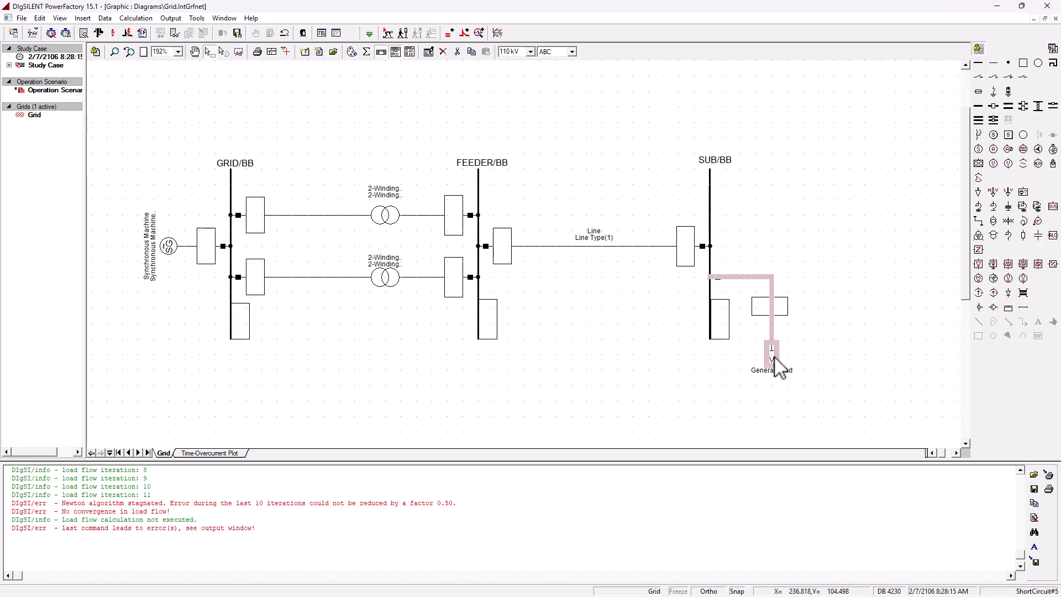
{"action": "left_click", "coordinate": [602, 348]}
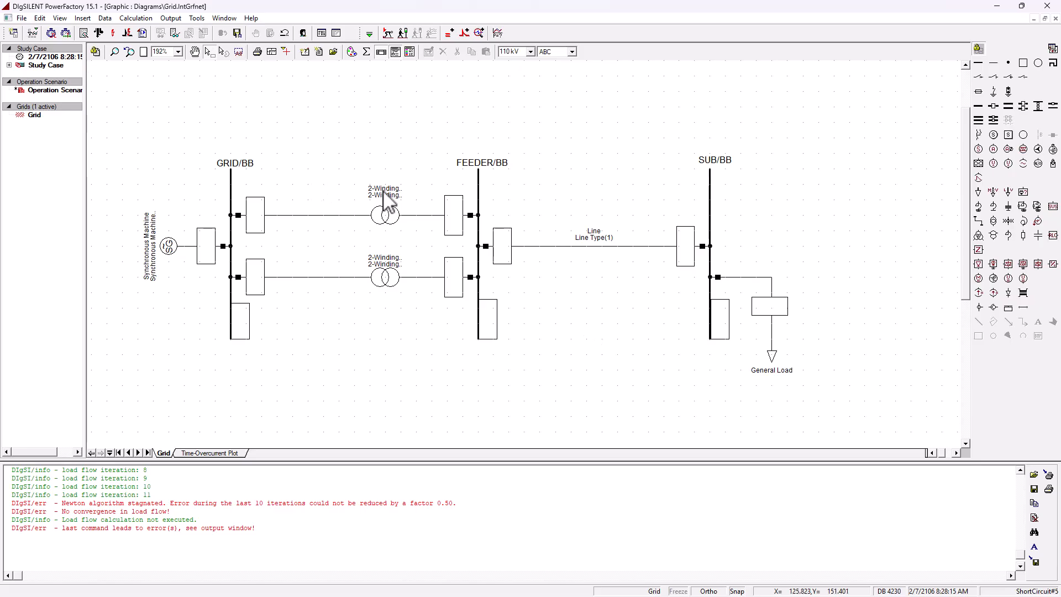
{"action": "double_click", "coordinate": [385, 215]}
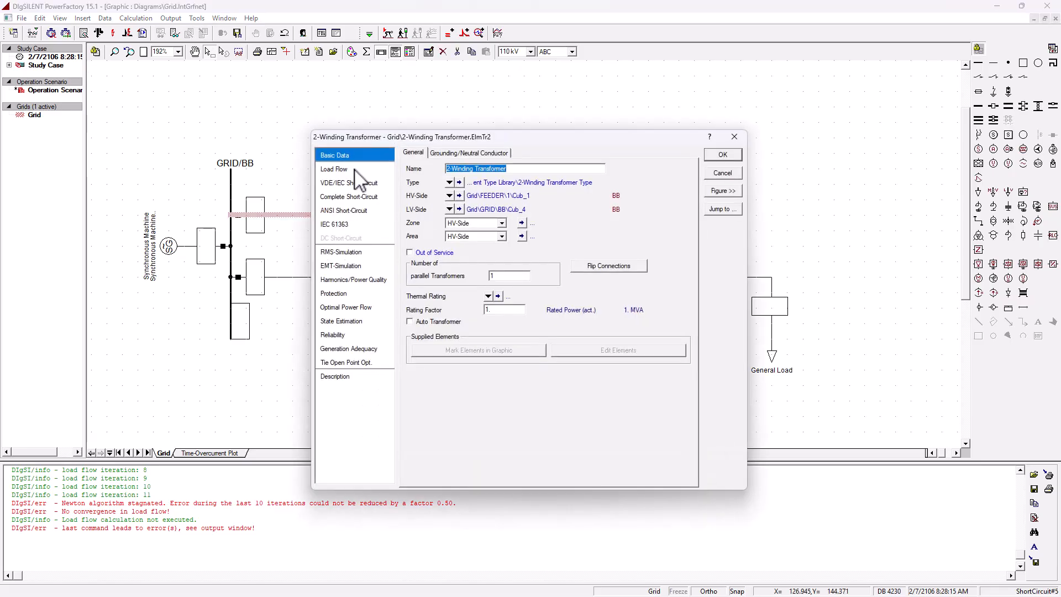
{"action": "left_click", "coordinate": [357, 169]}
{"action": "left_click", "coordinate": [353, 157]}
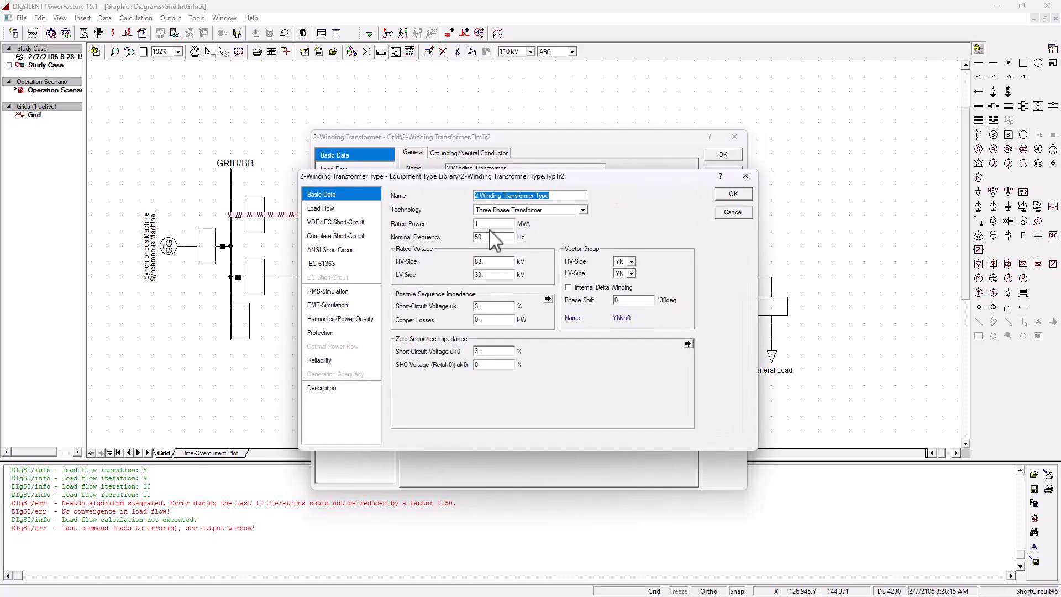
{"action": "left_click", "coordinate": [733, 213]}
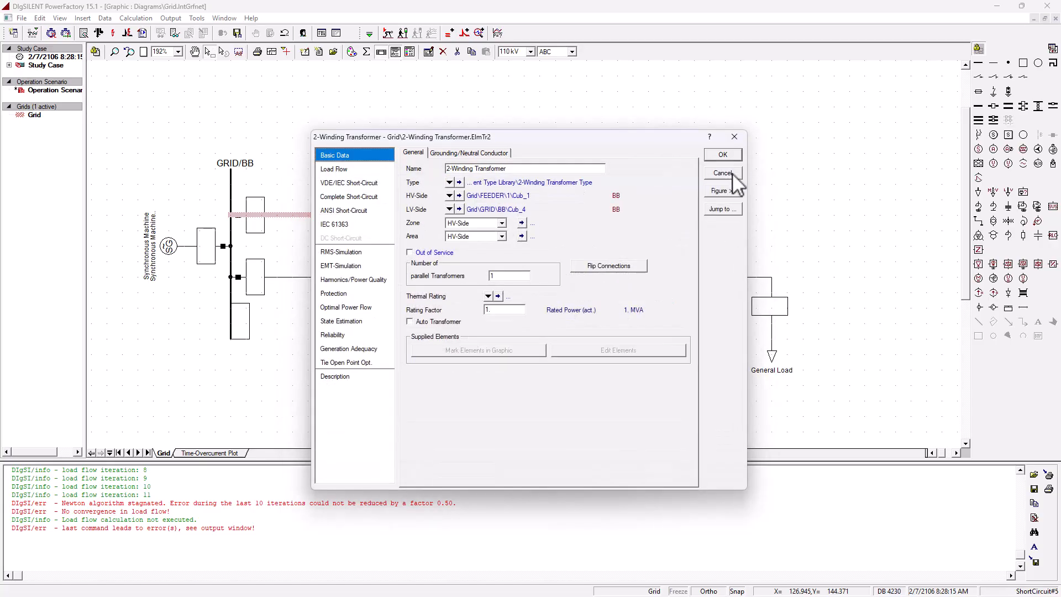
{"action": "left_click", "coordinate": [727, 173]}
{"action": "left_click", "coordinate": [773, 363]}
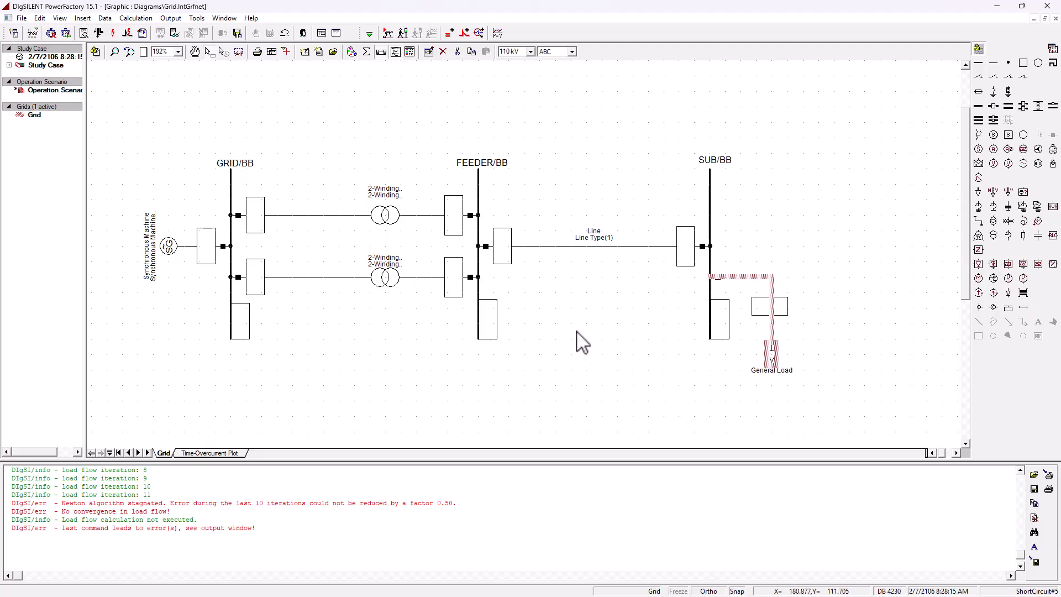
- Set the upper transformer type's rated power to 40 MVA and update its positive-sequence short-circuit voltage uk
{"action": "double_click", "coordinate": [386, 213]}
{"action": "left_click", "coordinate": [356, 169]}
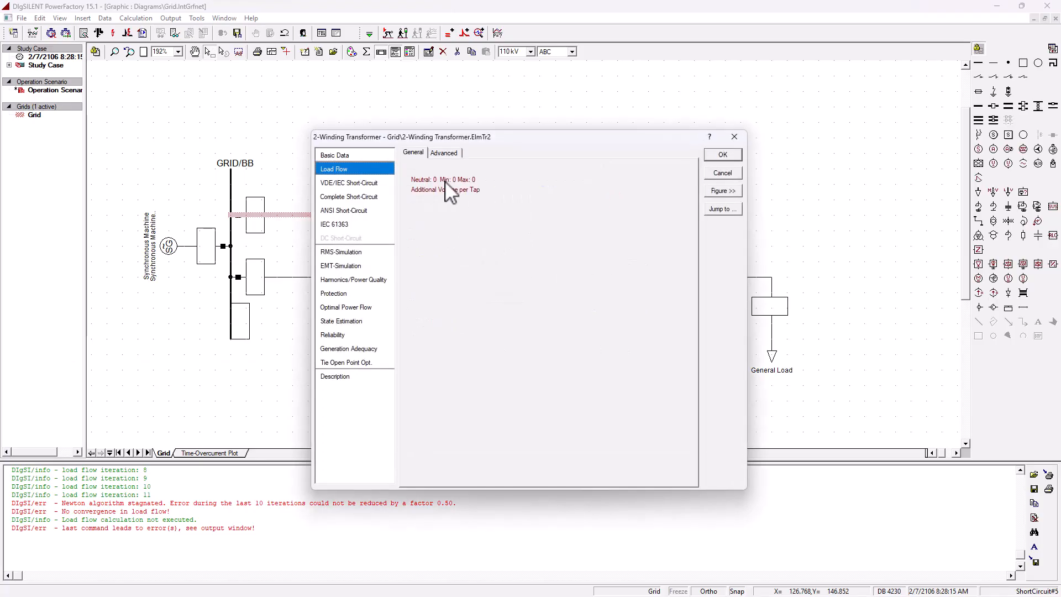
{"action": "left_click", "coordinate": [355, 156]}
{"action": "left_click", "coordinate": [459, 182]}
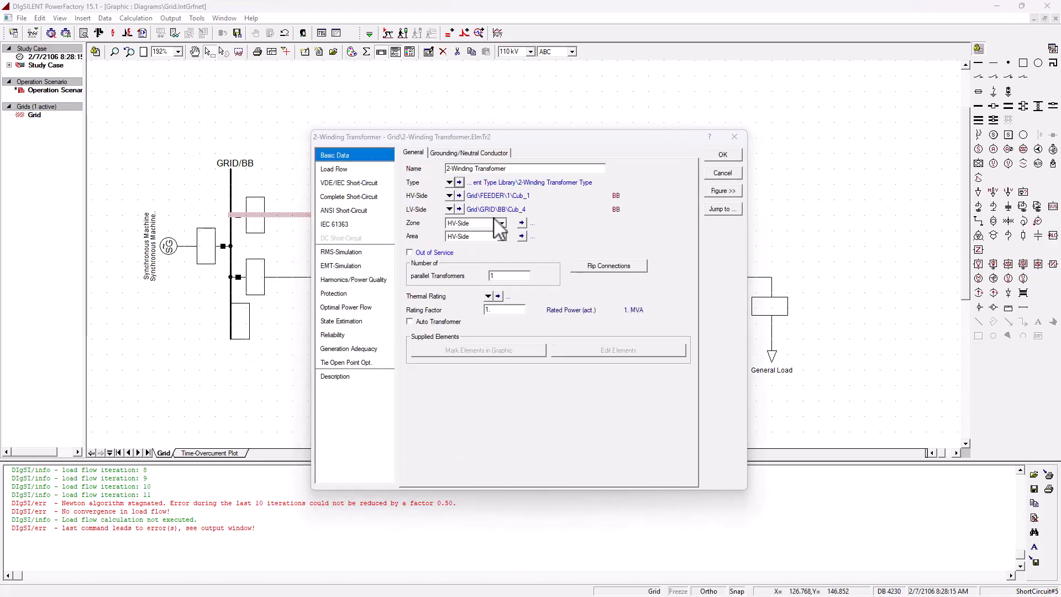
{"action": "double_click", "coordinate": [489, 224]}
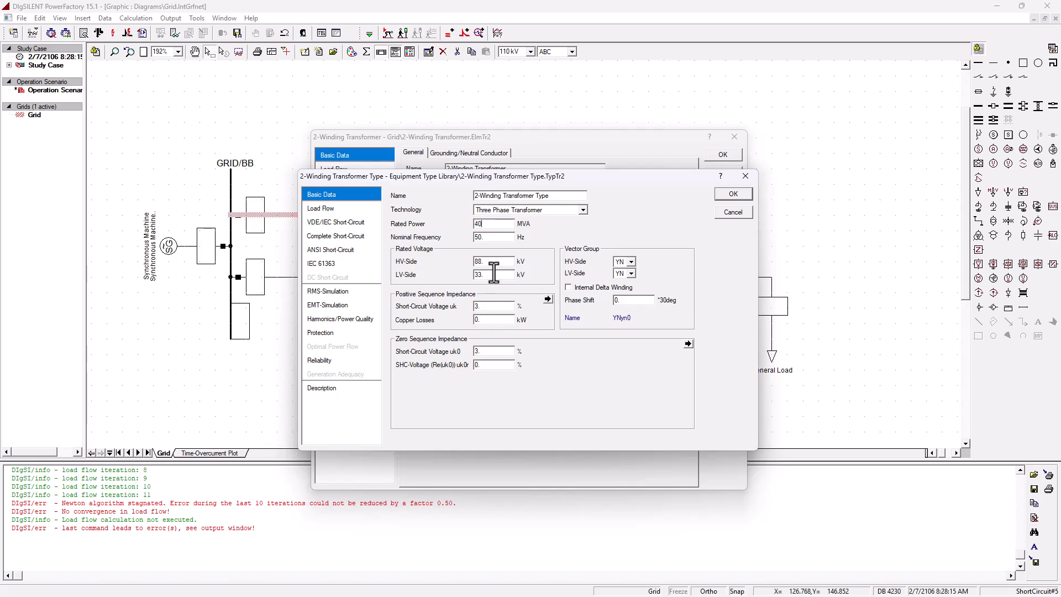
{"action": "double_click", "coordinate": [486, 307]}
{"action": "left_click", "coordinate": [733, 194]}
{"action": "left_click", "coordinate": [728, 157]}
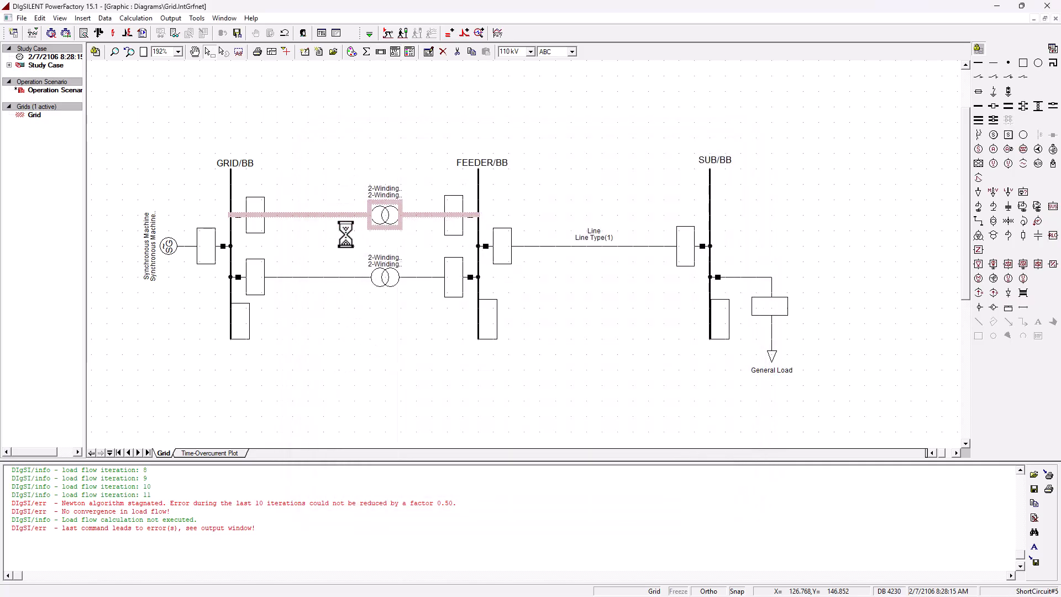
- Check the nominal voltage of the FEEDER busbar in its basic data
{"action": "left_click", "coordinate": [230, 190]}
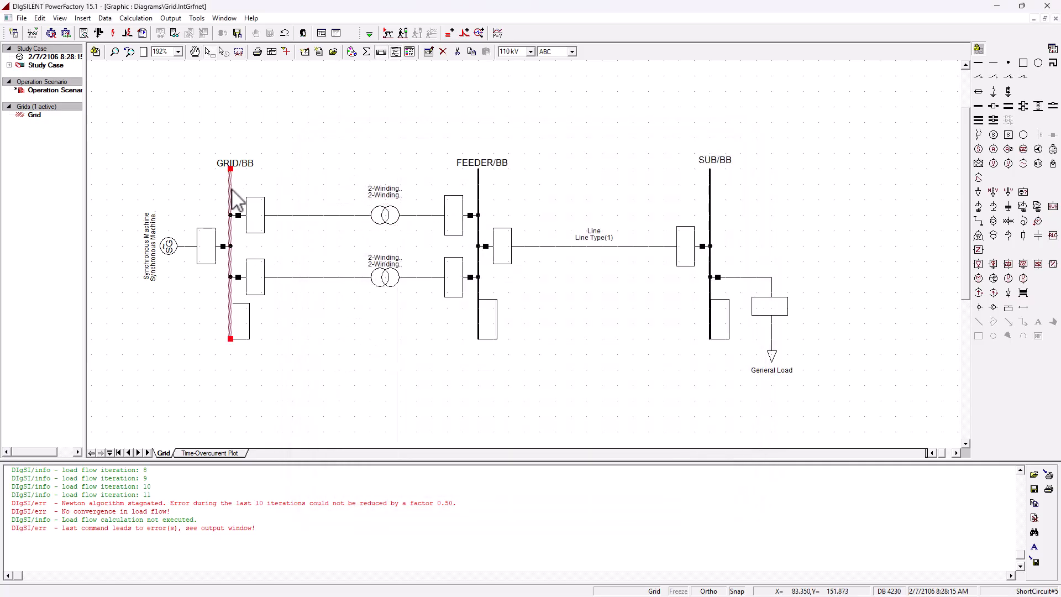
{"action": "double_click", "coordinate": [478, 231]}
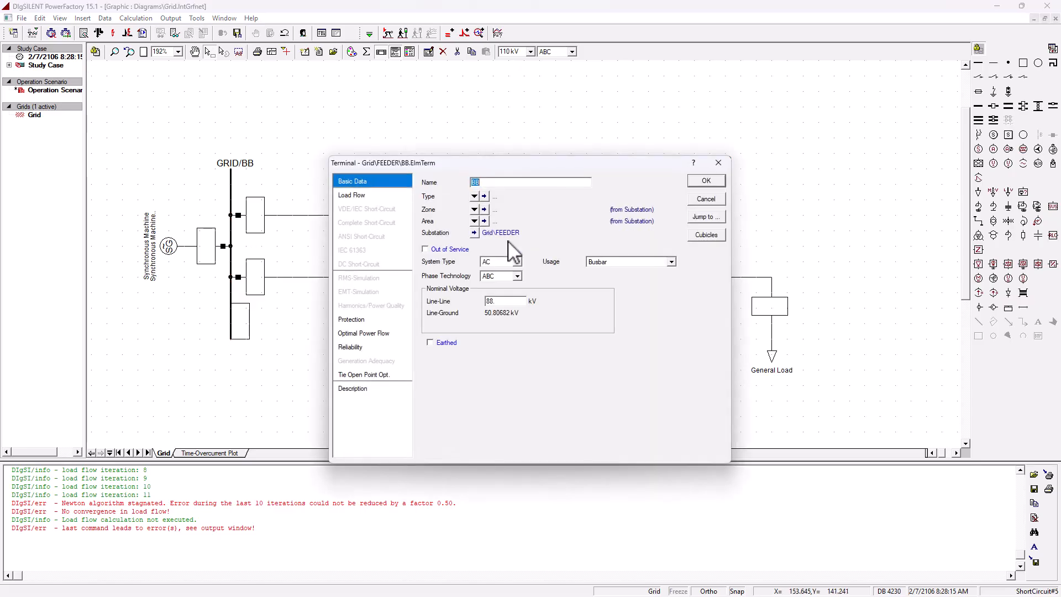
{"action": "left_click", "coordinate": [702, 182]}
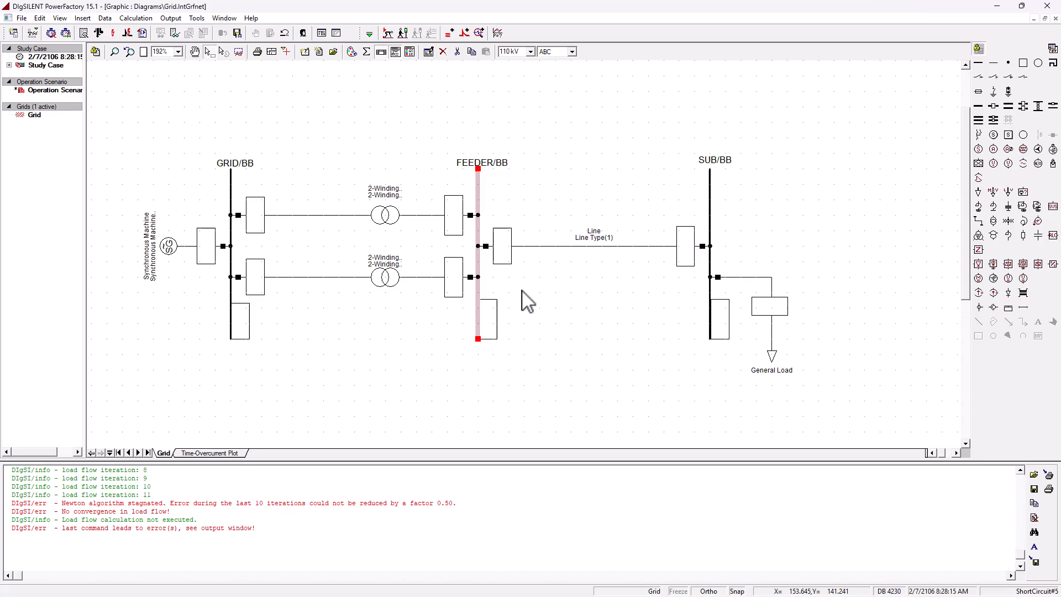
- Set the lower transformer type's rated power to 40 MVA and update its positive-sequence short-circuit voltage uk
{"action": "double_click", "coordinate": [389, 277]}
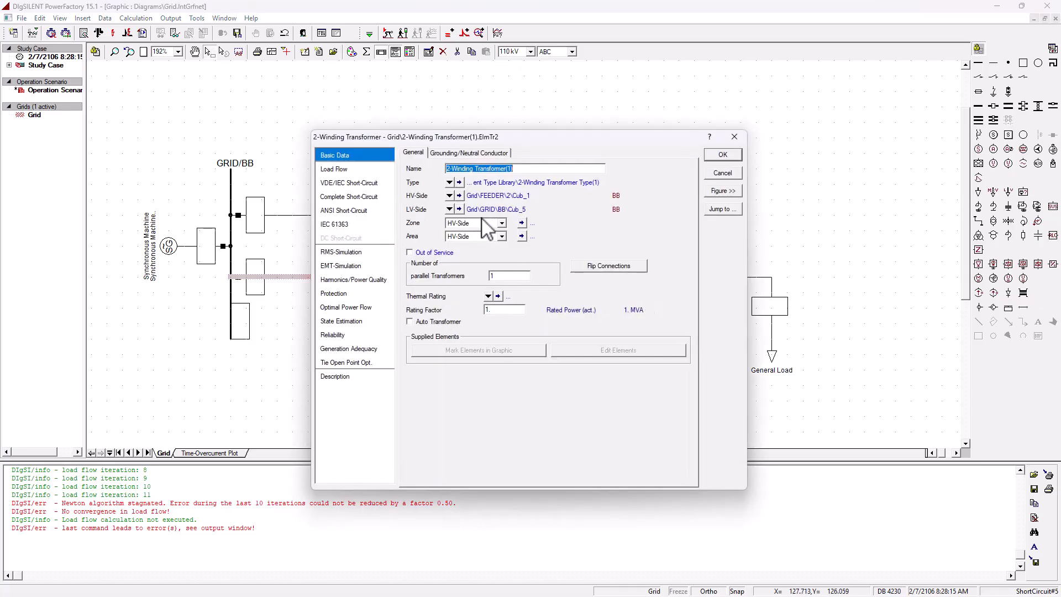
{"action": "left_click", "coordinate": [459, 182]}
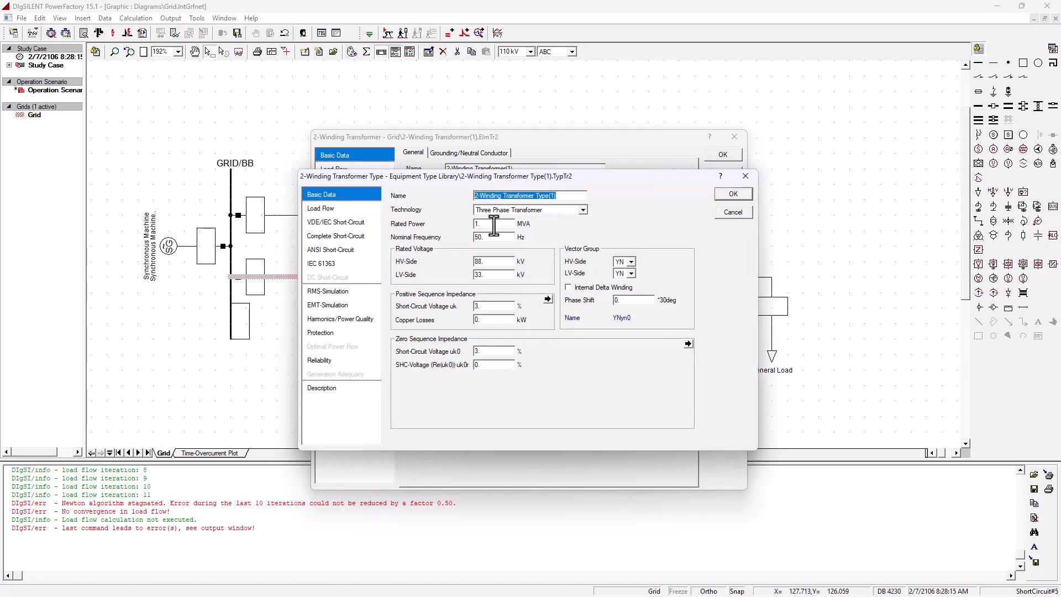
{"action": "left_click_drag", "start_coordinate": [493, 225], "coordinate": [391, 217]}
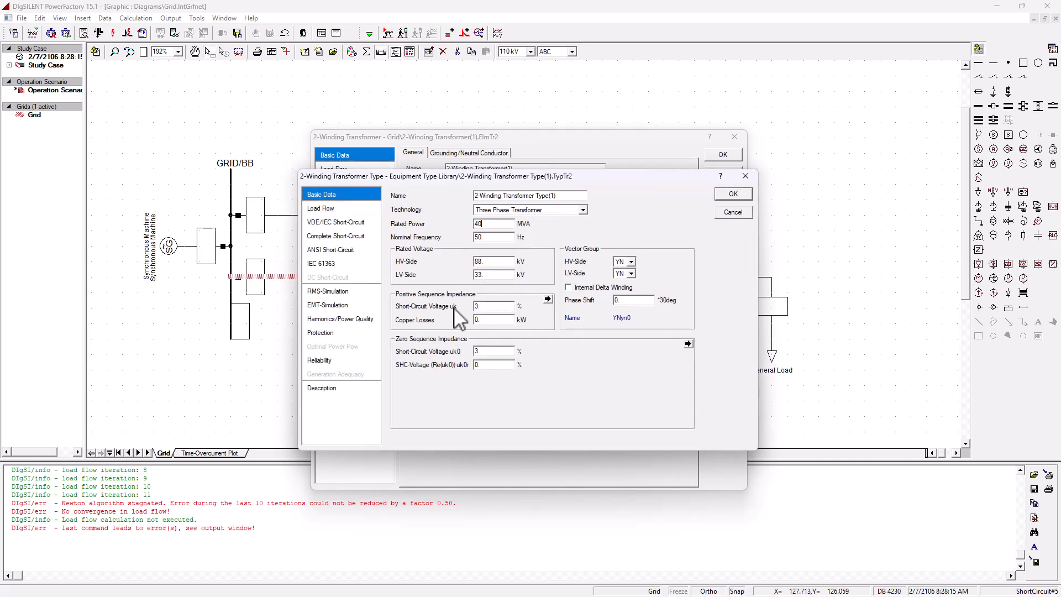
{"action": "left_click_drag", "start_coordinate": [495, 309], "coordinate": [393, 296]}
{"action": "left_click", "coordinate": [734, 195]}
{"action": "left_click", "coordinate": [724, 155]}
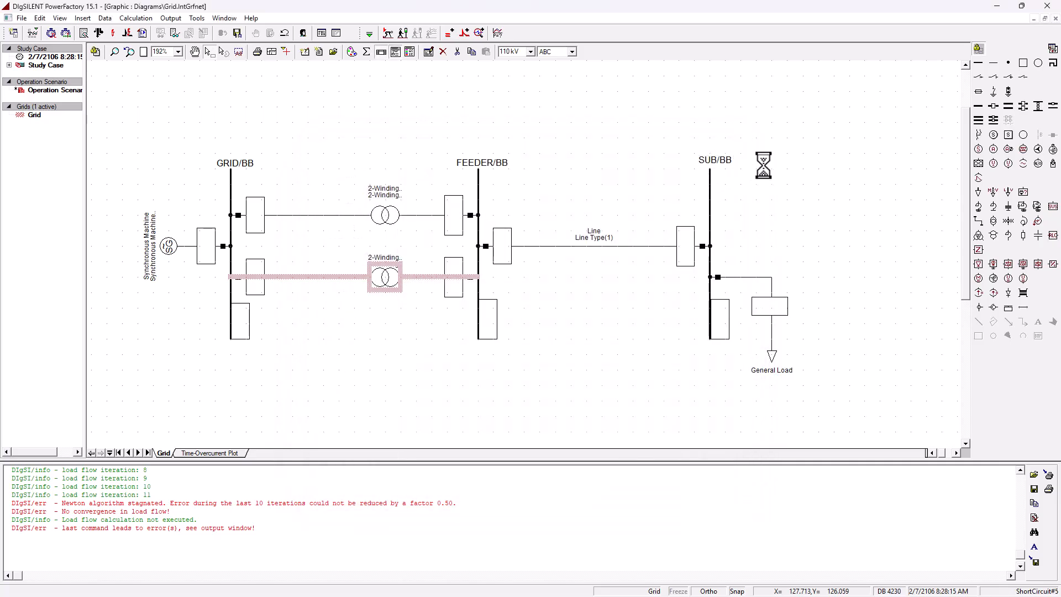
- Rerun the balanced, positive-sequence AC load flow and examine the results at the general load
{"action": "left_click", "coordinate": [98, 33]}
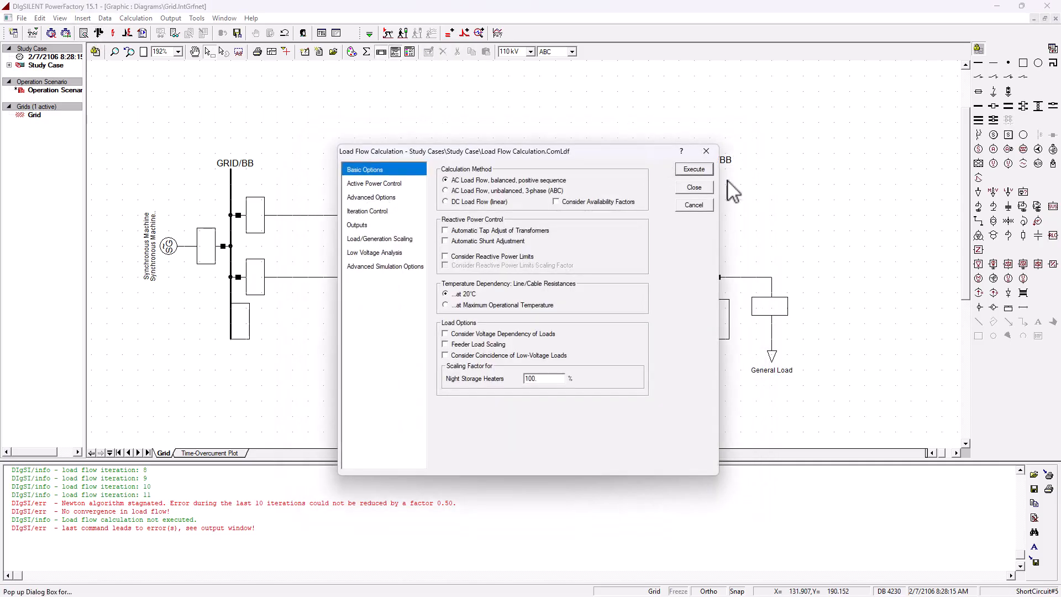
{"action": "left_click", "coordinate": [694, 169]}
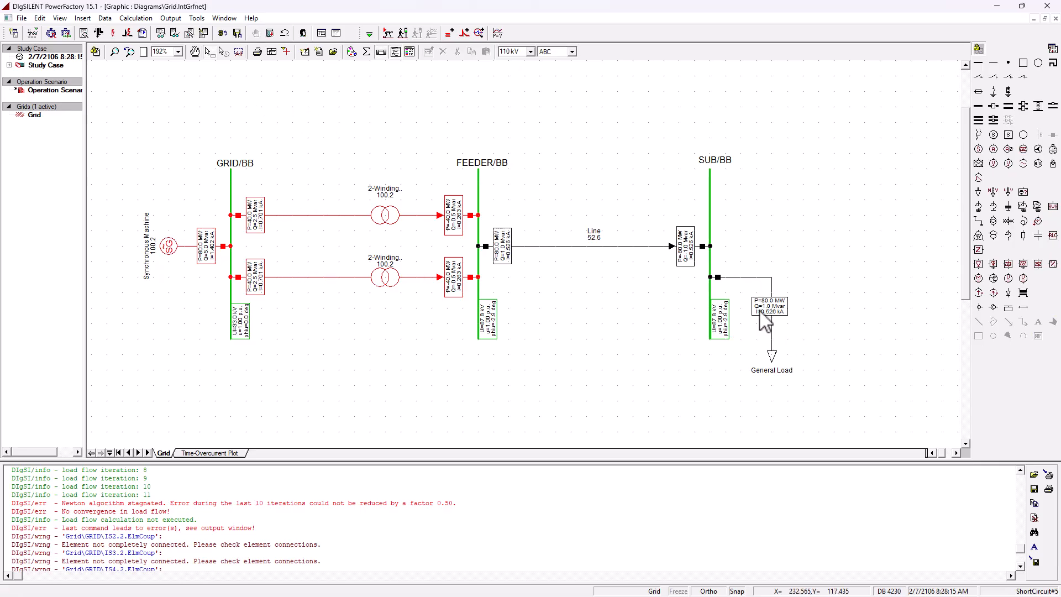
{"action": "mouse_move", "coordinate": [766, 314]}
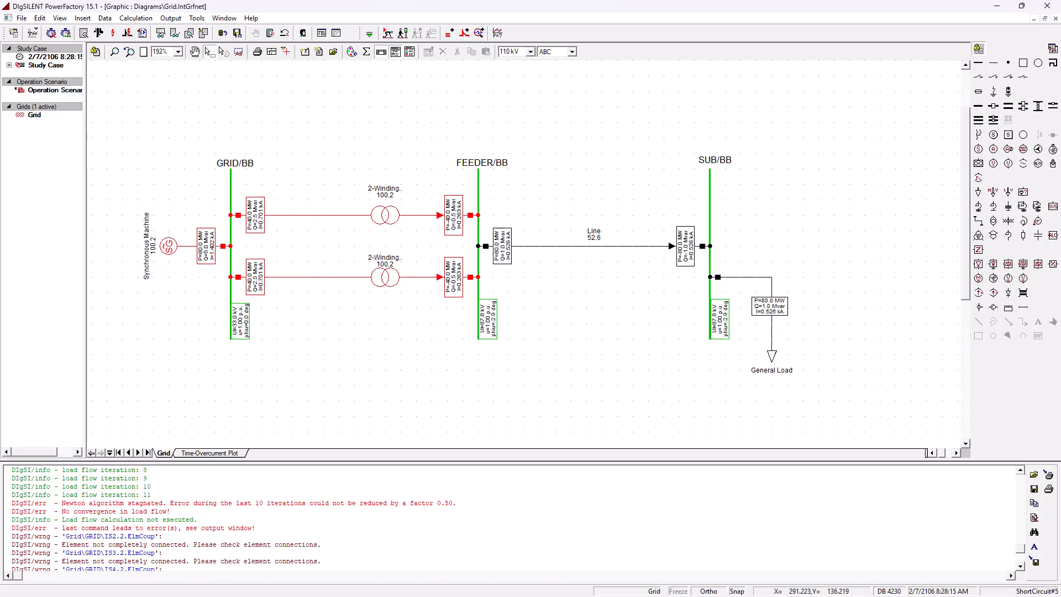
- Compare the GRID, FEEDER and SUB busbars in the single-line diagram with the short-circuit worked example in the browser
{"action": "left_click_drag", "start_coordinate": [1060, 43], "coordinate": [589, 30]}
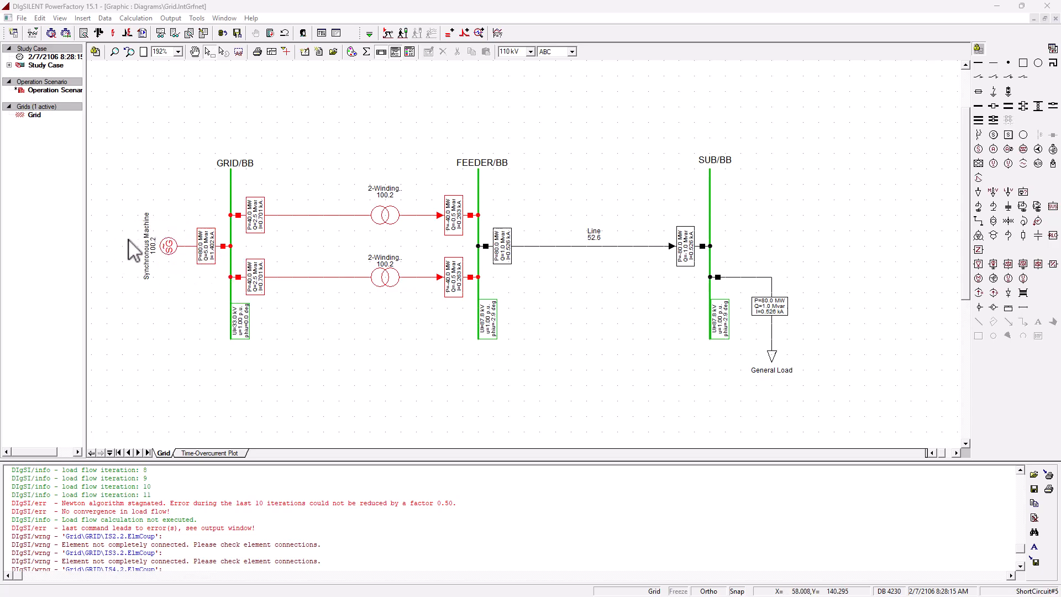
{"action": "left_click", "coordinate": [232, 290]}
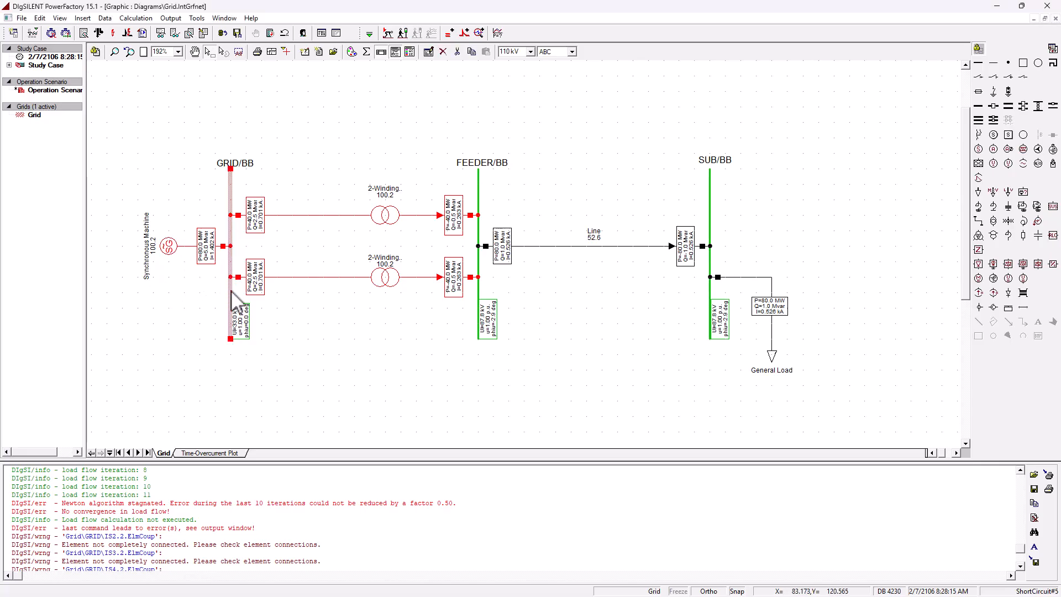
{"action": "left_click", "coordinate": [392, 330]}
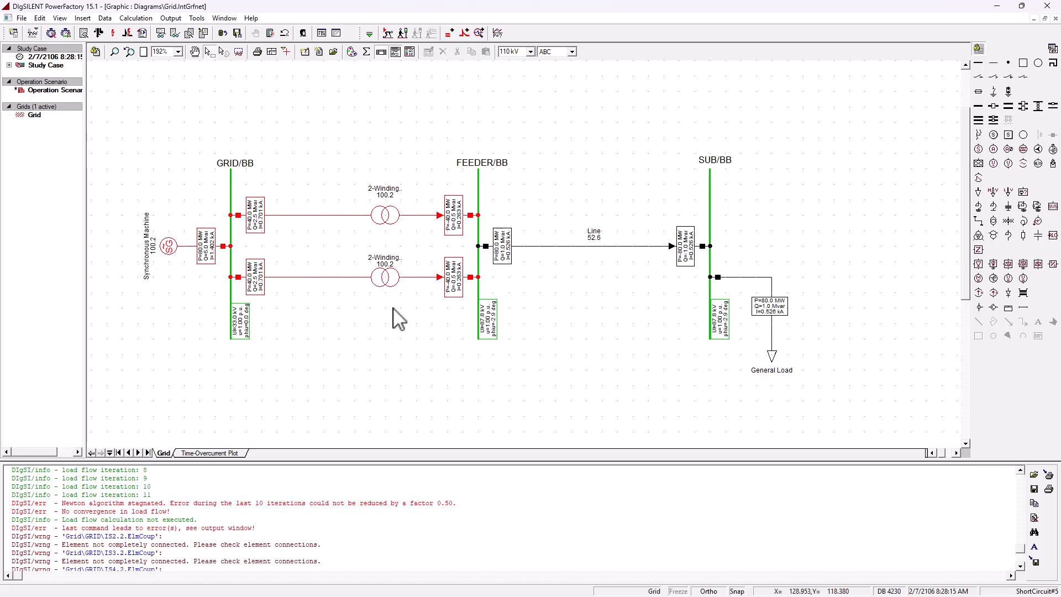
{"action": "left_click", "coordinate": [478, 292]}
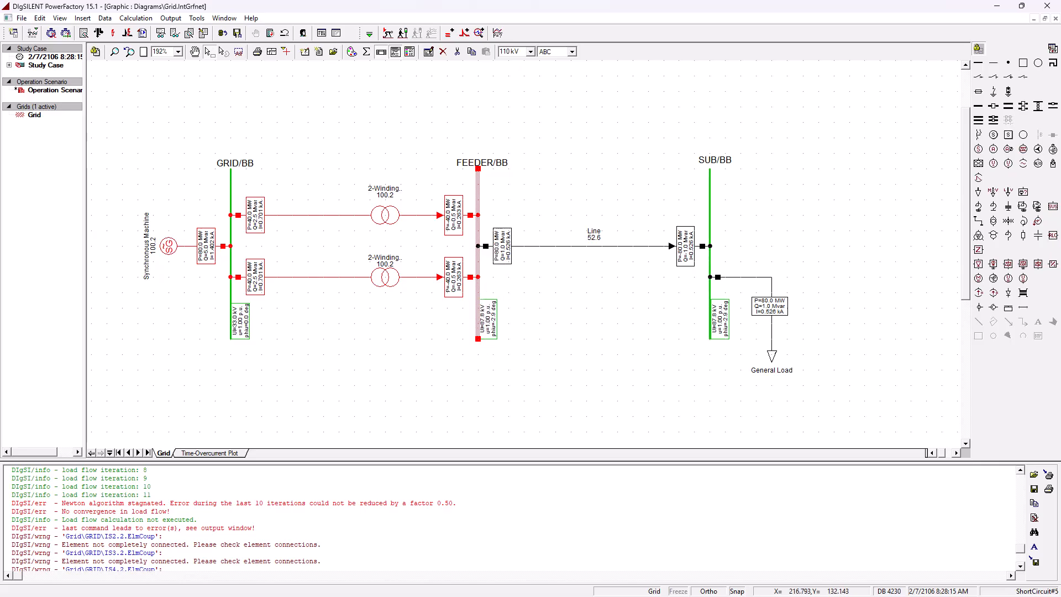
{"action": "key", "text": "alt+Tab"}
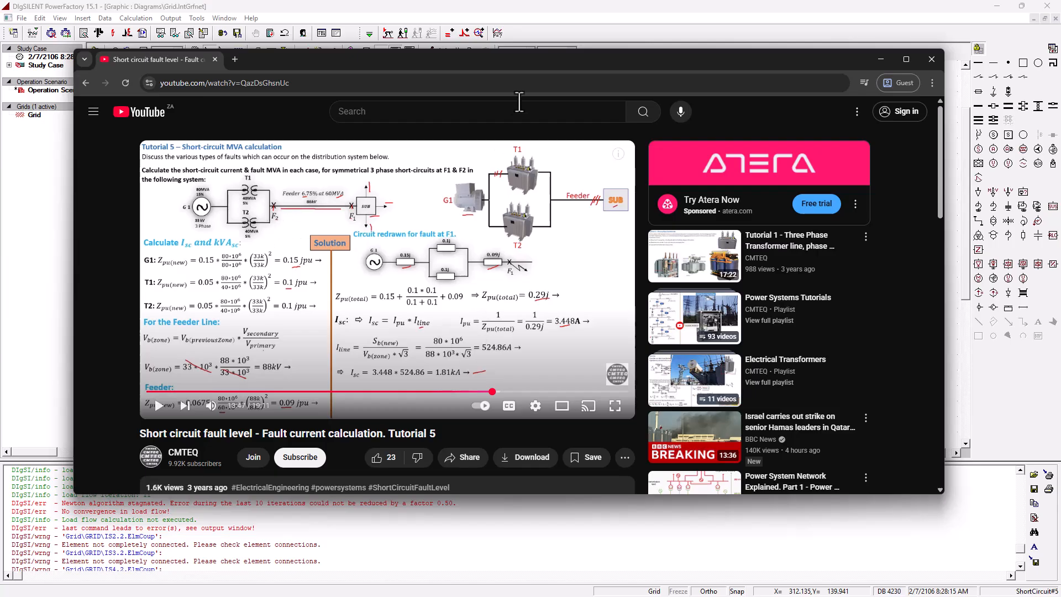
{"action": "key", "text": "alt+Tab"}
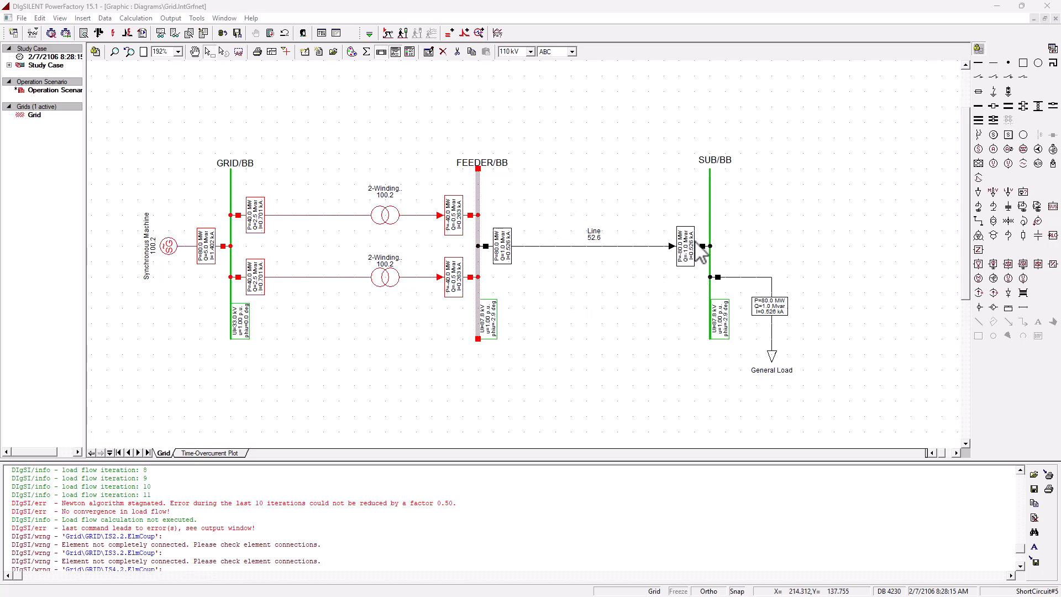
{"action": "left_click", "coordinate": [710, 269]}
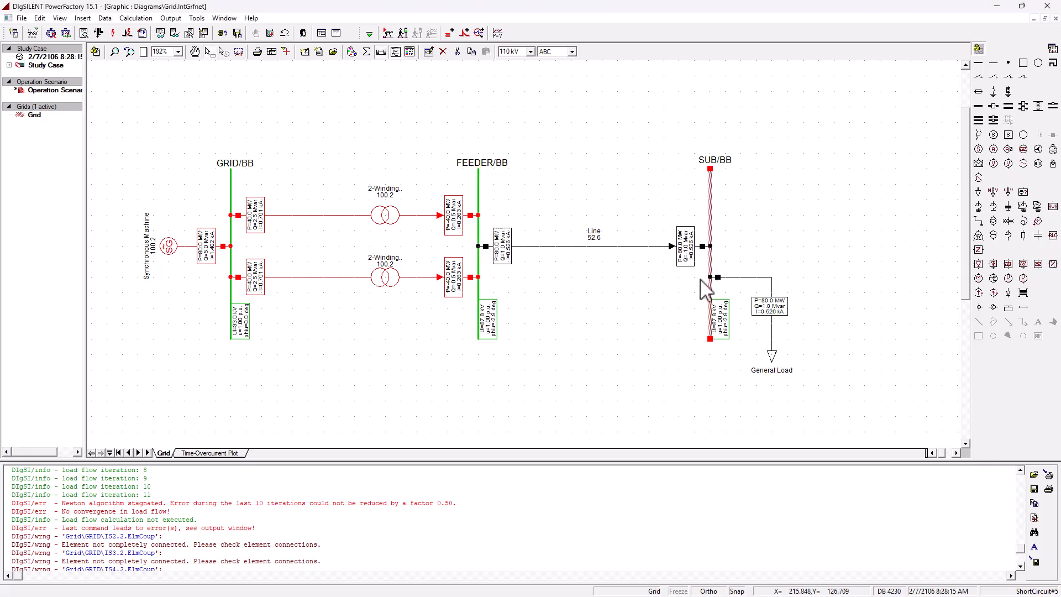
{"action": "key", "text": "alt+Tab"}
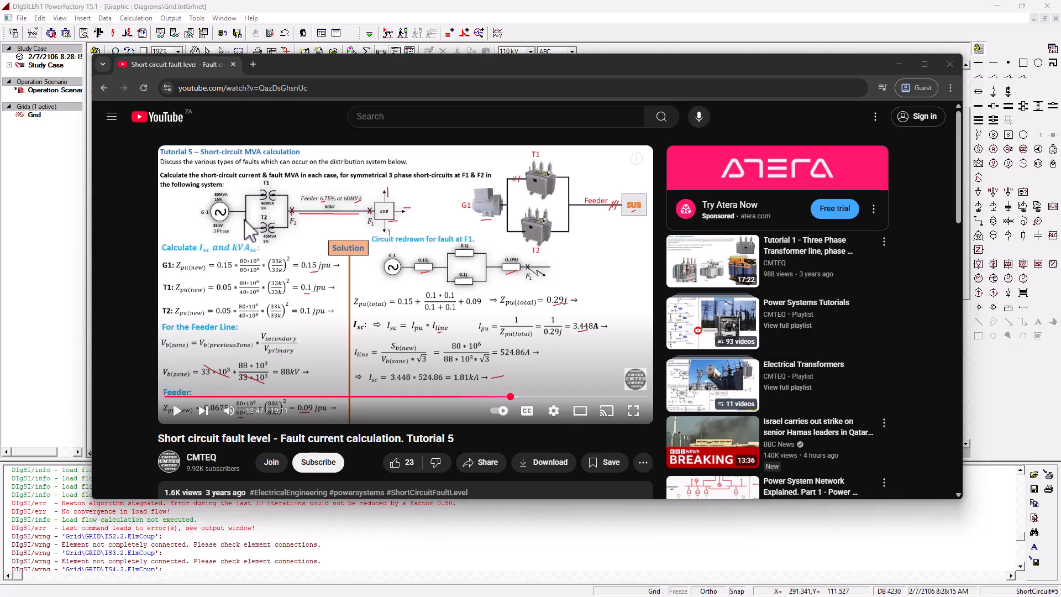
{"action": "left_click", "coordinate": [515, 36]}
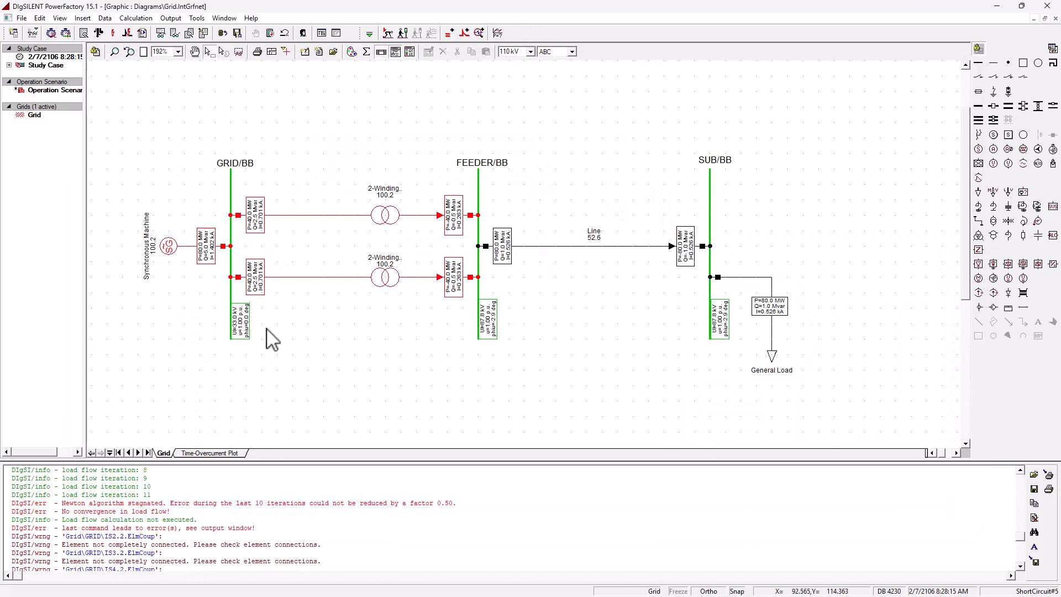
- Run an IEC 60909 three-phase minimum short-circuit calculation at the GRID busbar and examine its result box
{"action": "left_click", "coordinate": [231, 296]}
{"action": "right_click", "coordinate": [231, 296]}
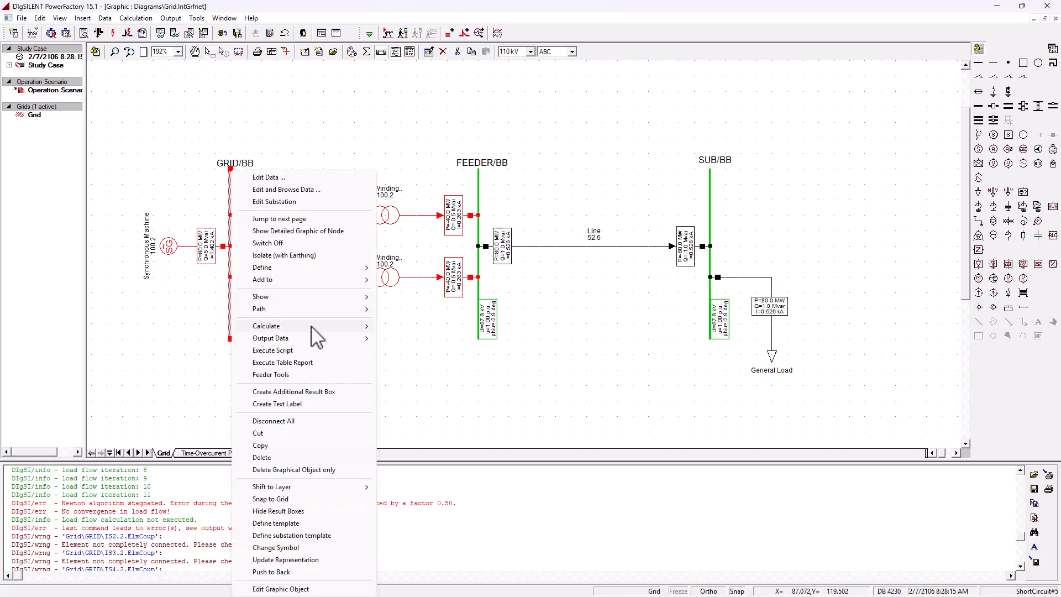
{"action": "mouse_move", "coordinate": [365, 326]}
{"action": "left_click", "coordinate": [444, 327]}
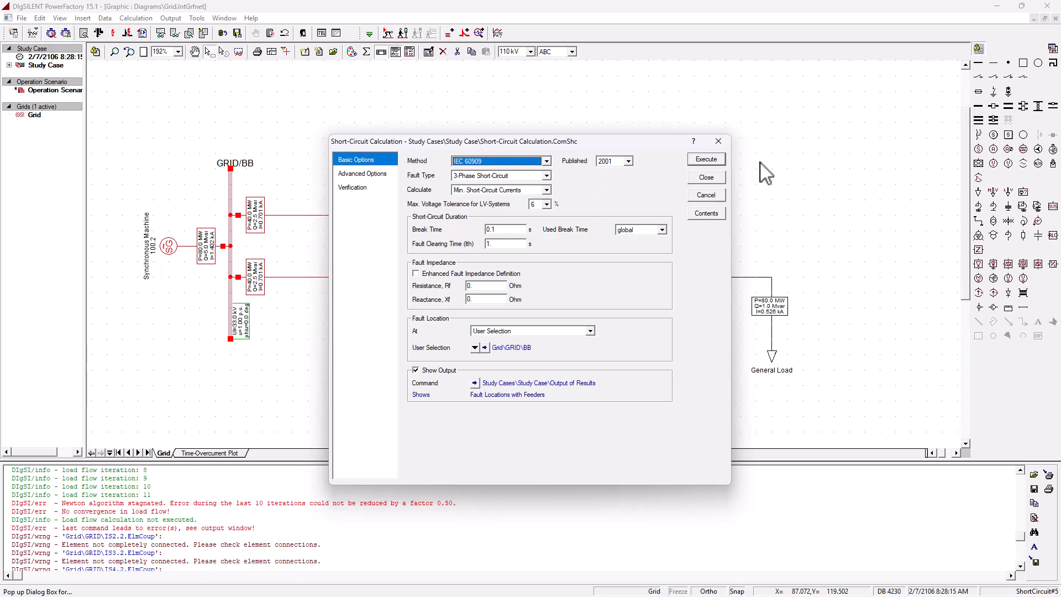
{"action": "left_click", "coordinate": [709, 159]}
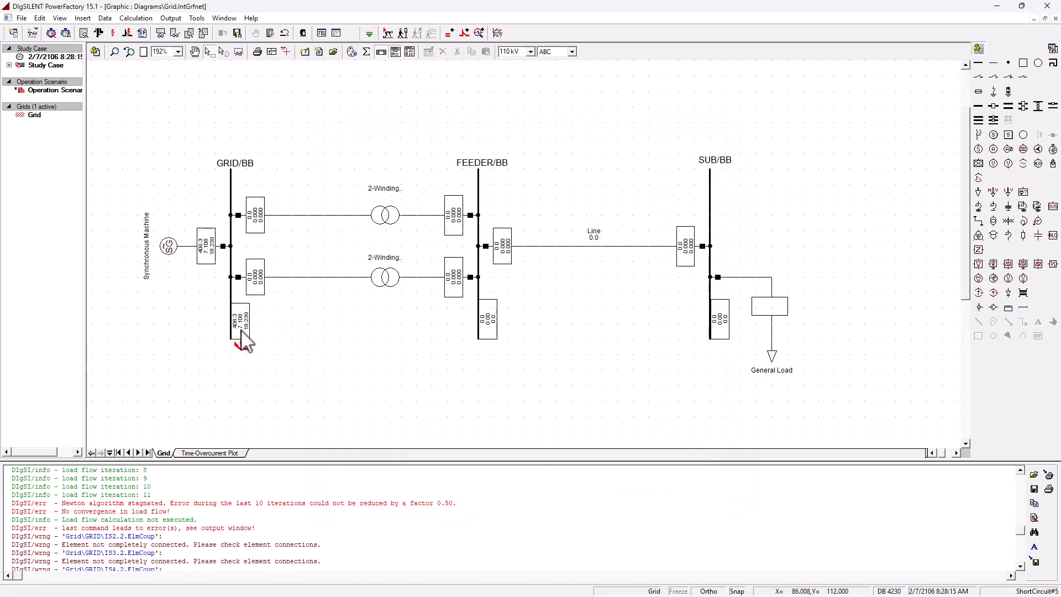
{"action": "mouse_move", "coordinate": [241, 333]}
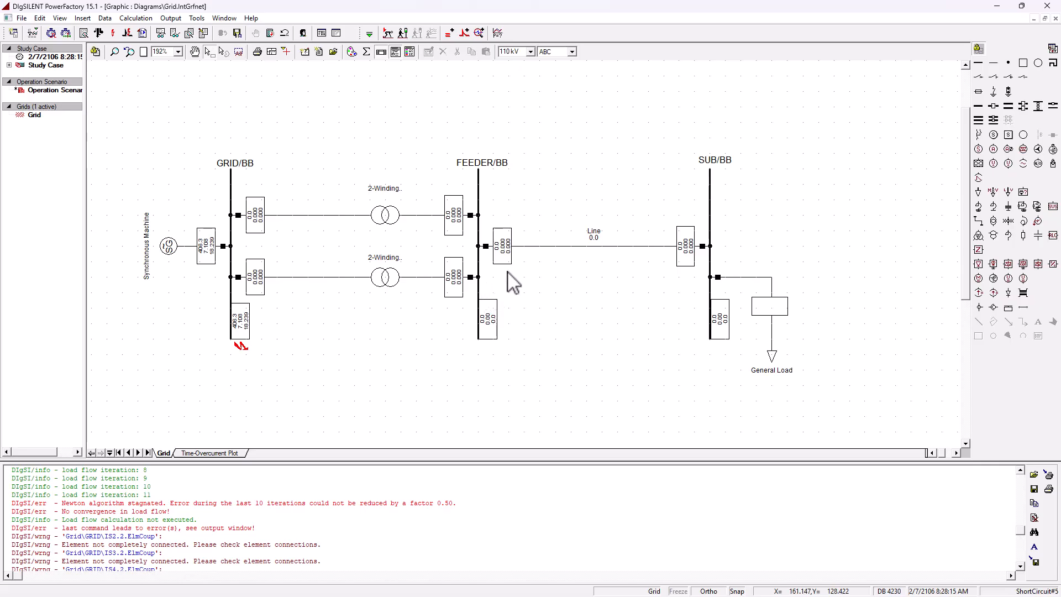
- Run the three-phase short-circuit calculation at the FEEDER busbar and examine its fault results
{"action": "left_click", "coordinate": [483, 293]}
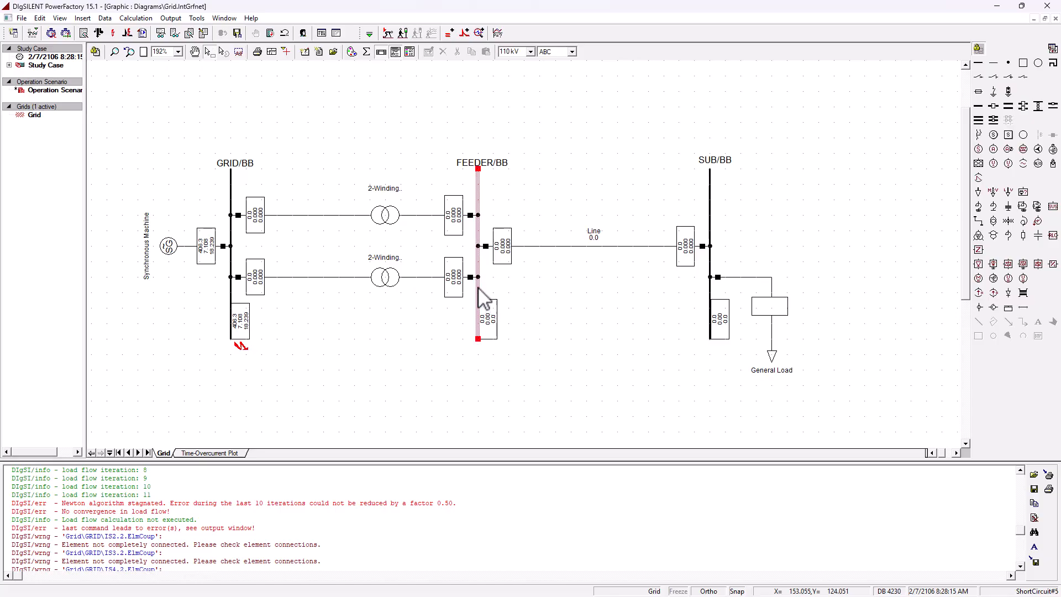
{"action": "right_click", "coordinate": [479, 289]}
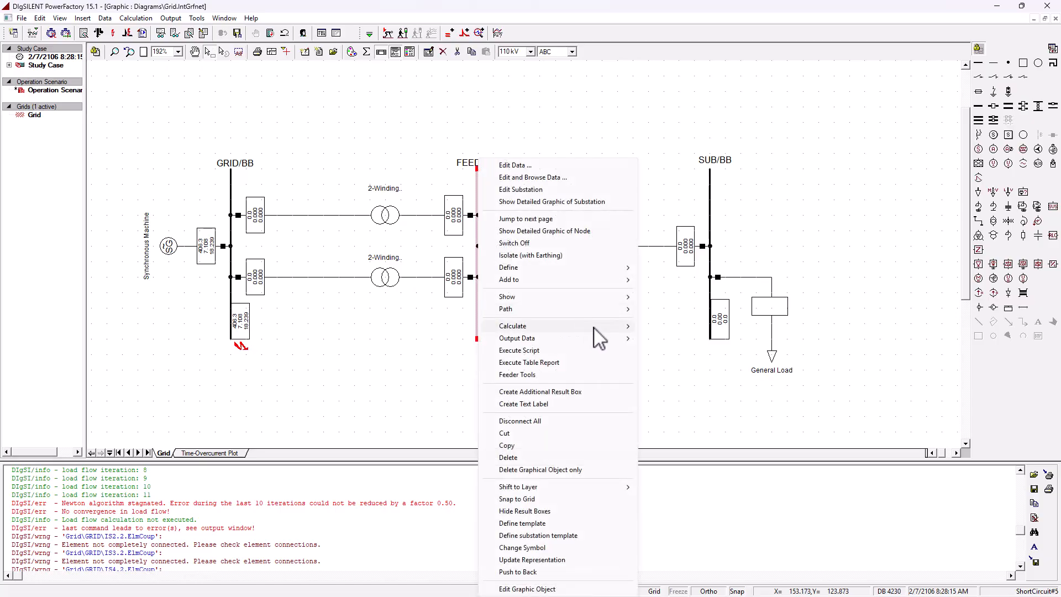
{"action": "left_click", "coordinate": [663, 327]}
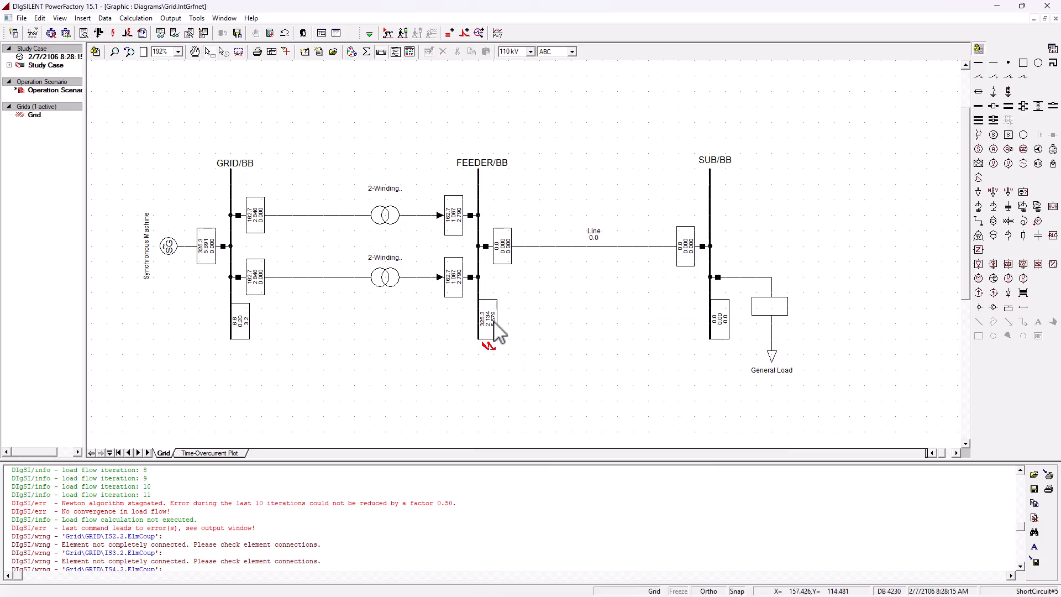
{"action": "mouse_move", "coordinate": [496, 330]}
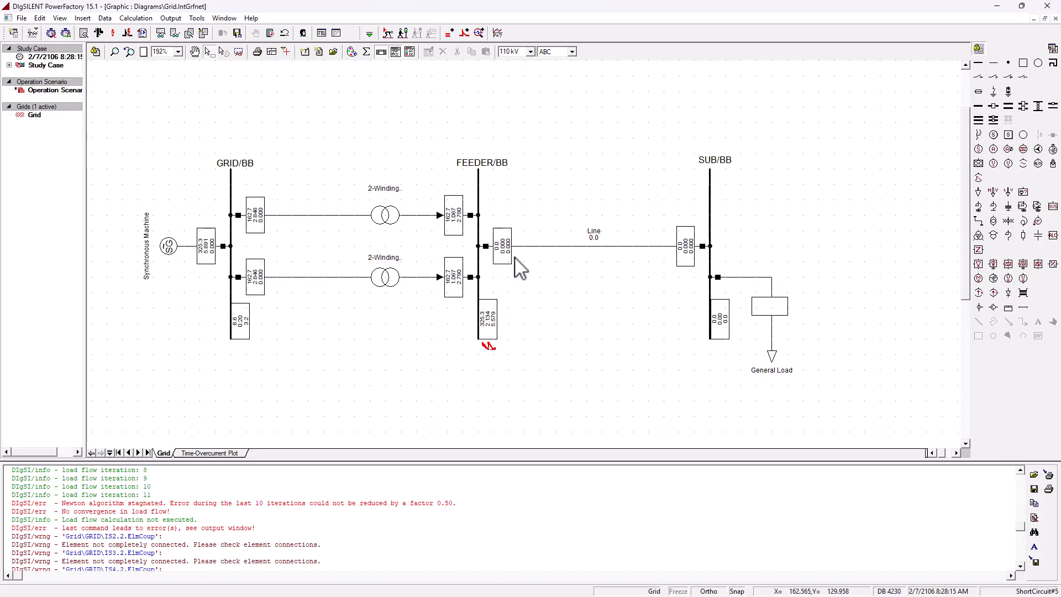
{"action": "mouse_move", "coordinate": [507, 252]}
- Switch to the browser, compare the tutorial's F1 and F2 fault current solutions, and return to PowerFactory
{"action": "key", "text": "alt+Tab"}
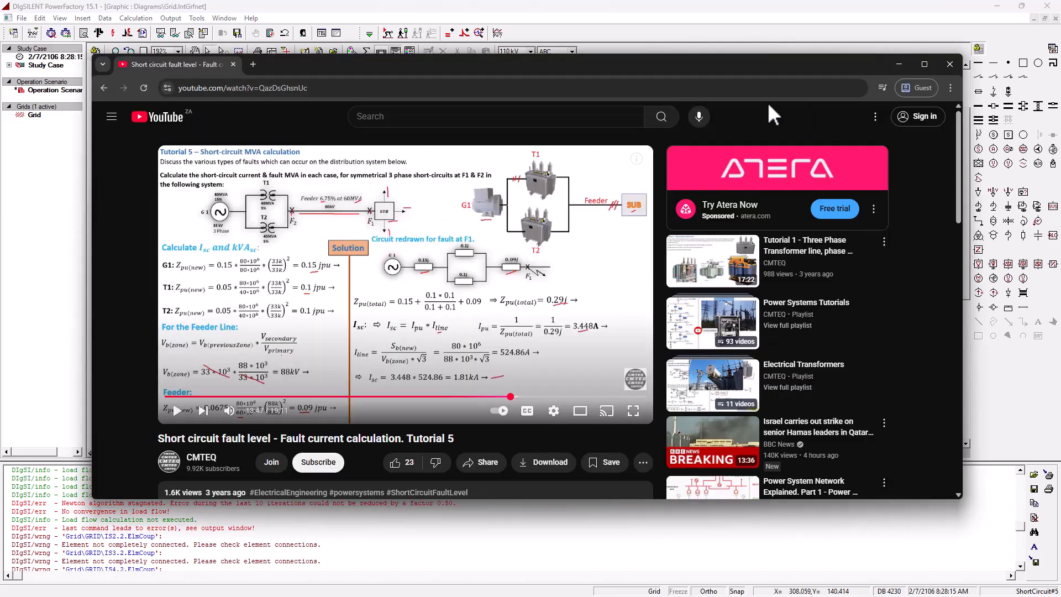
{"action": "left_click", "coordinate": [924, 64]}
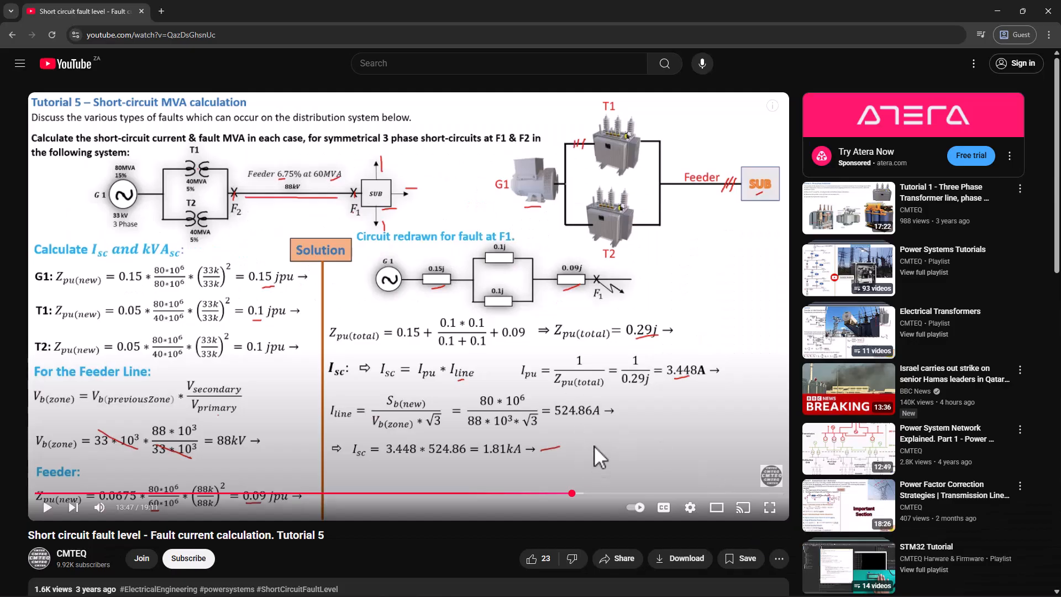
{"action": "left_click", "coordinate": [724, 493]}
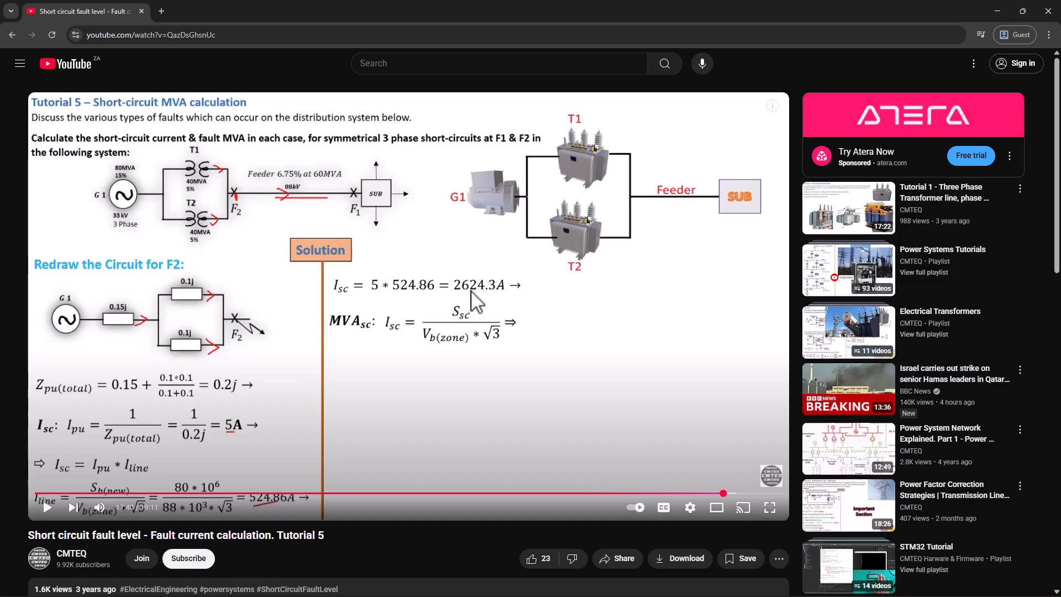
{"action": "left_click", "coordinate": [579, 493]}
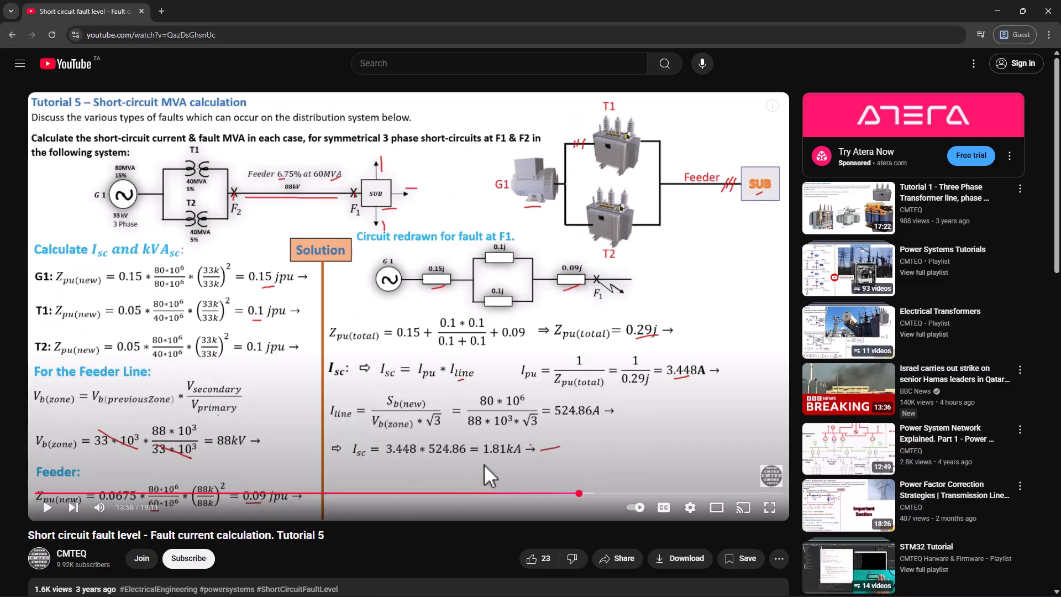
{"action": "left_click_drag", "start_coordinate": [651, 6], "coordinate": [1060, 6]}
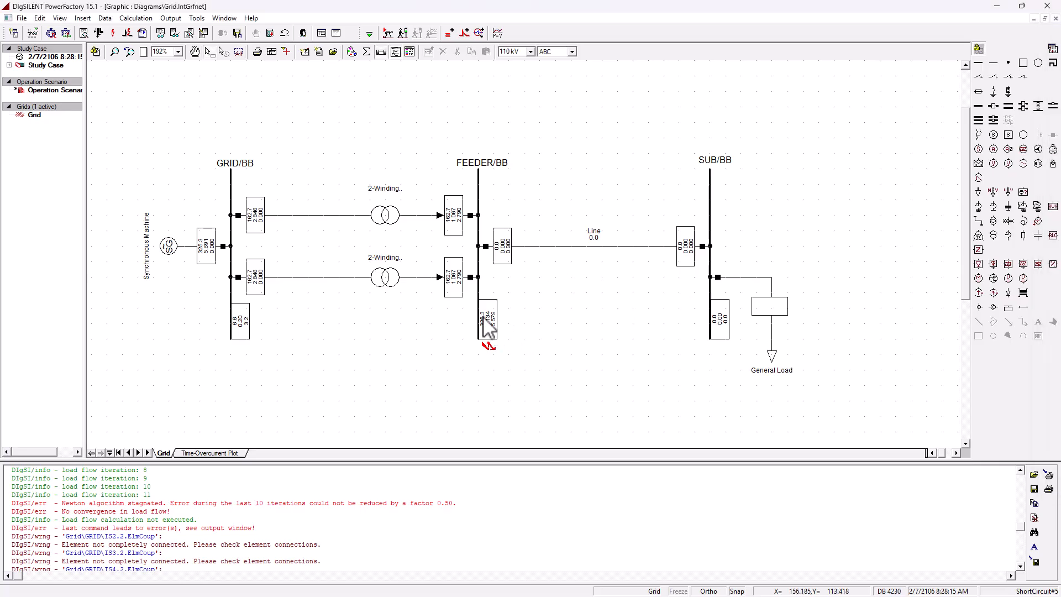
- Run the IEC 60909 three-phase minimum short-circuit calculation at the SUB busbar
{"action": "left_click", "coordinate": [710, 291]}
{"action": "right_click", "coordinate": [711, 291]}
{"action": "mouse_move", "coordinate": [780, 331]}
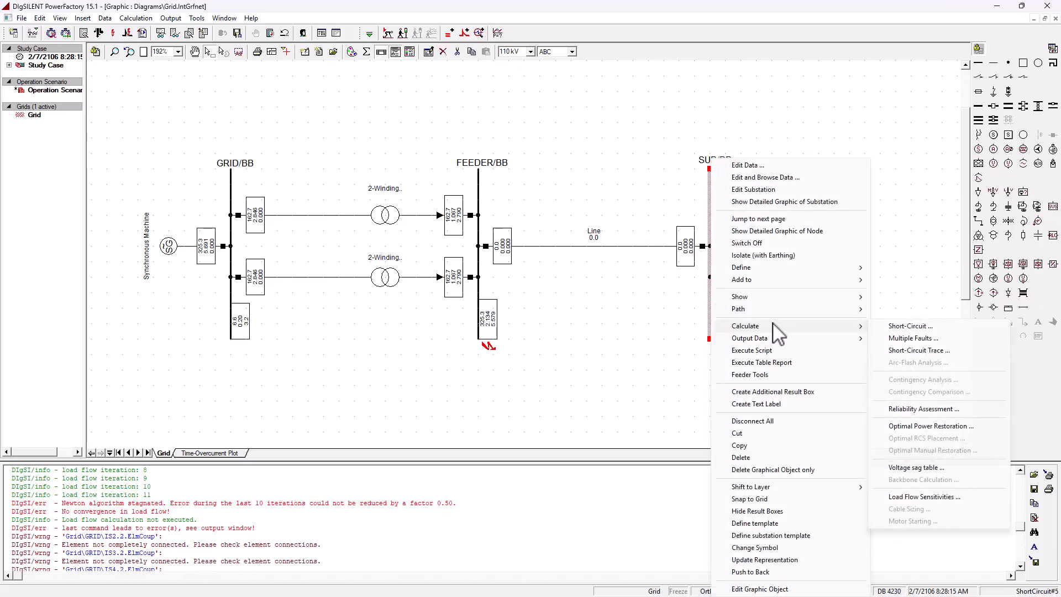
{"action": "left_click", "coordinate": [910, 326]}
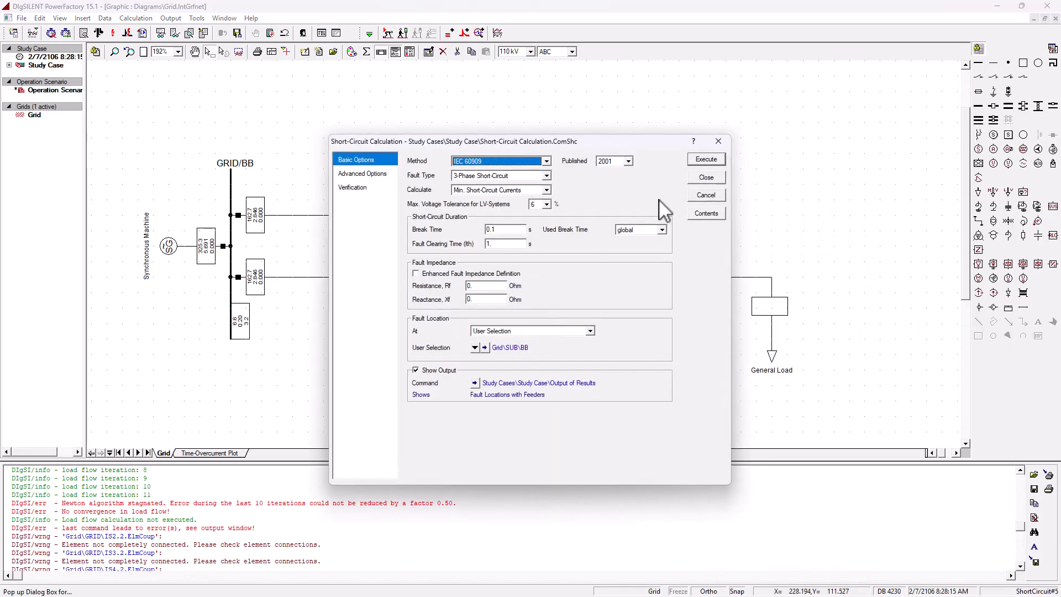
{"action": "left_click", "coordinate": [705, 161]}
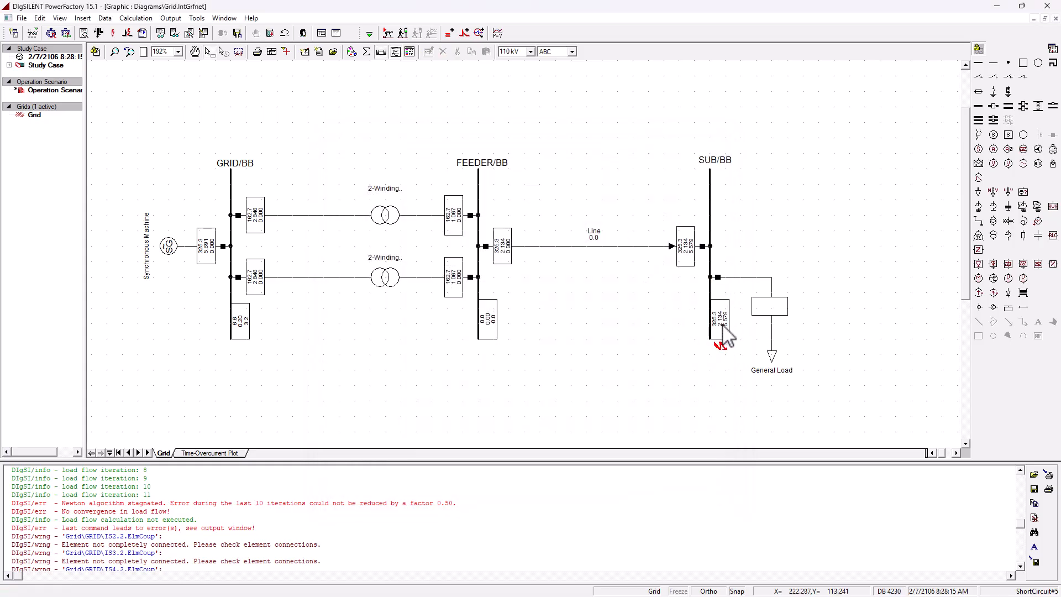
- Check the feeder line and GRID busbar against the tutorial's worked fault example in the browser
{"action": "left_click", "coordinate": [565, 247]}
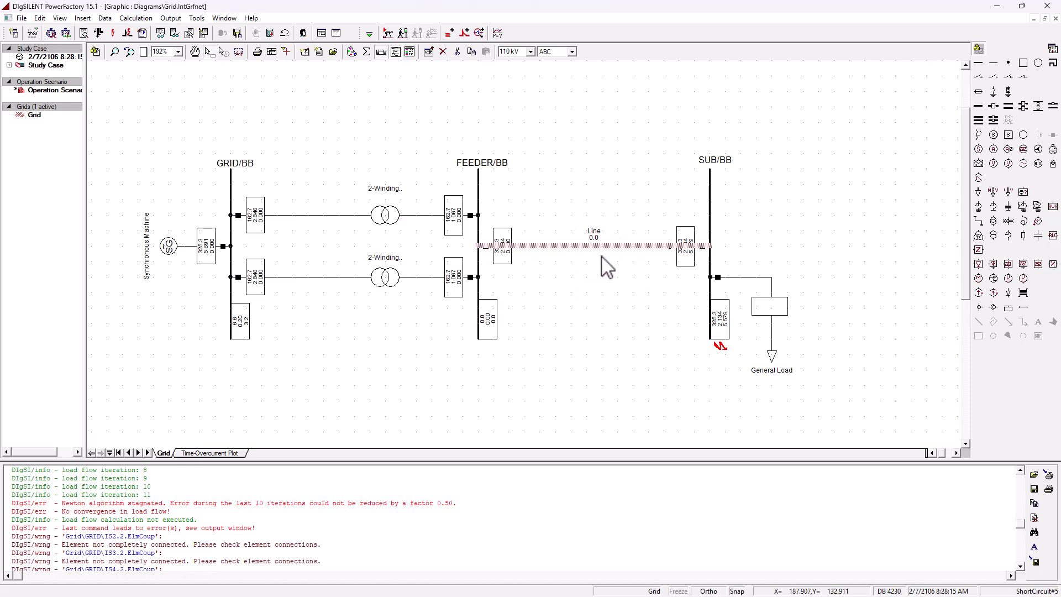
{"action": "left_click", "coordinate": [231, 286]}
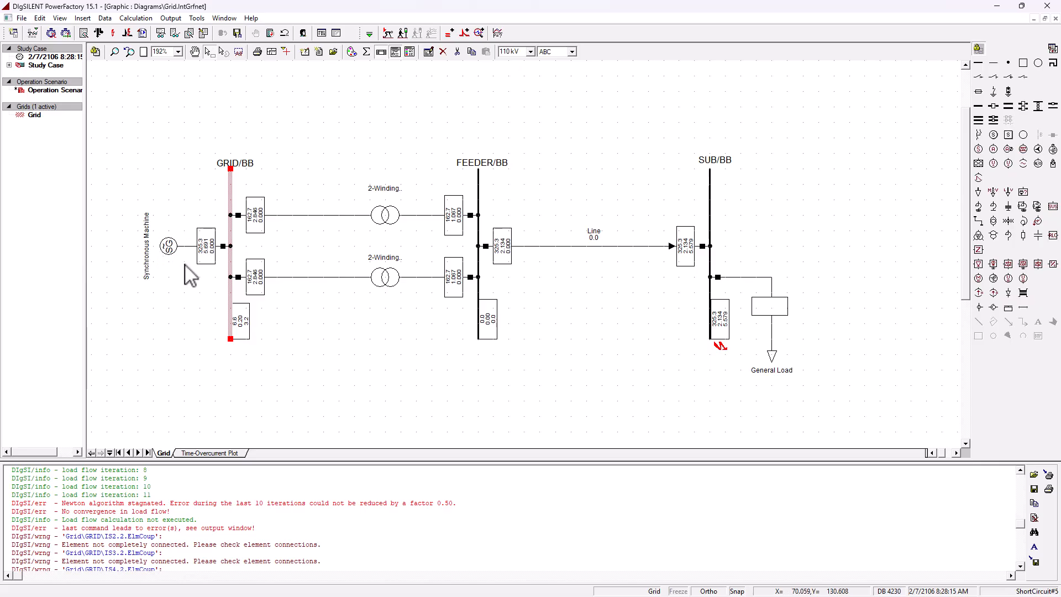
{"action": "left_click", "coordinate": [285, 331]}
{"action": "left_click_drag", "start_coordinate": [1060, 110], "coordinate": [517, 52]}
{"action": "left_click", "coordinate": [945, 51]}
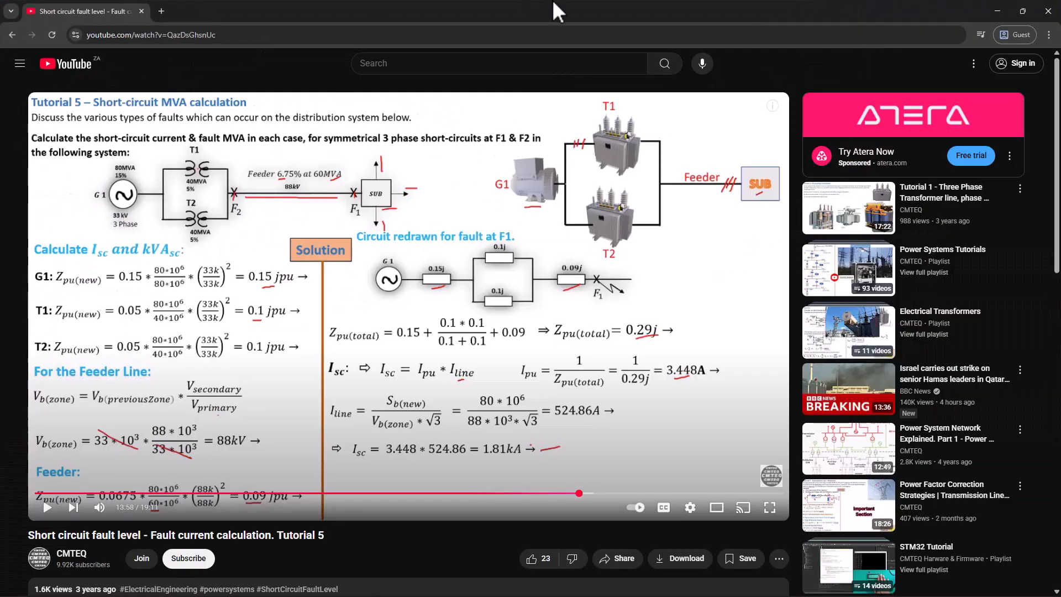
{"action": "left_click_drag", "start_coordinate": [552, 11], "coordinate": [1060, 110]}
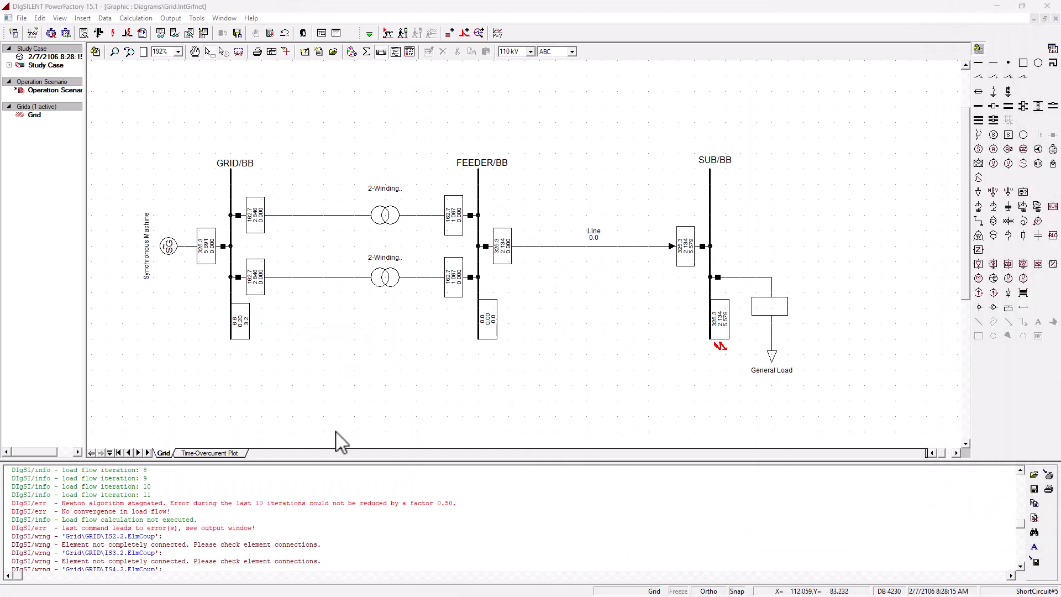
- Open the synchronous machine's type and check its nominal apparent power and nominal voltage
{"action": "double_click", "coordinate": [168, 247]}
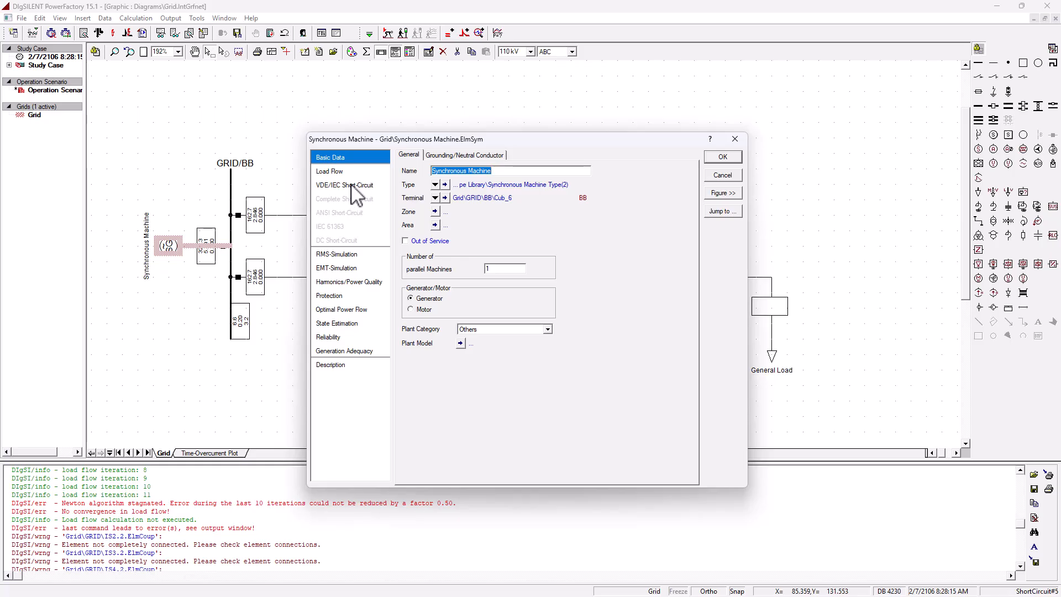
{"action": "left_click", "coordinate": [445, 184]}
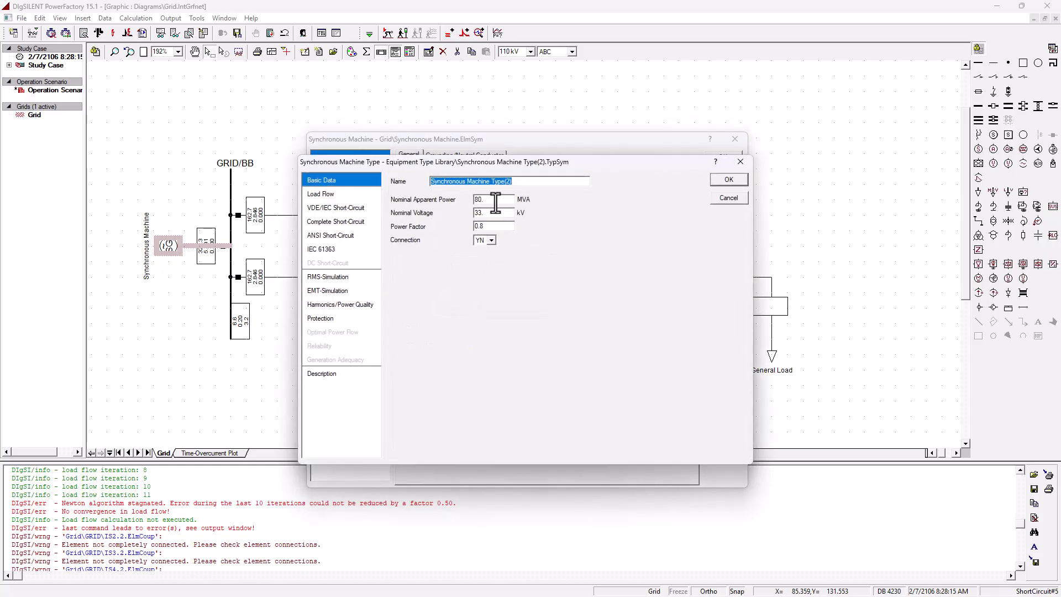
{"action": "key", "text": "Tab"}
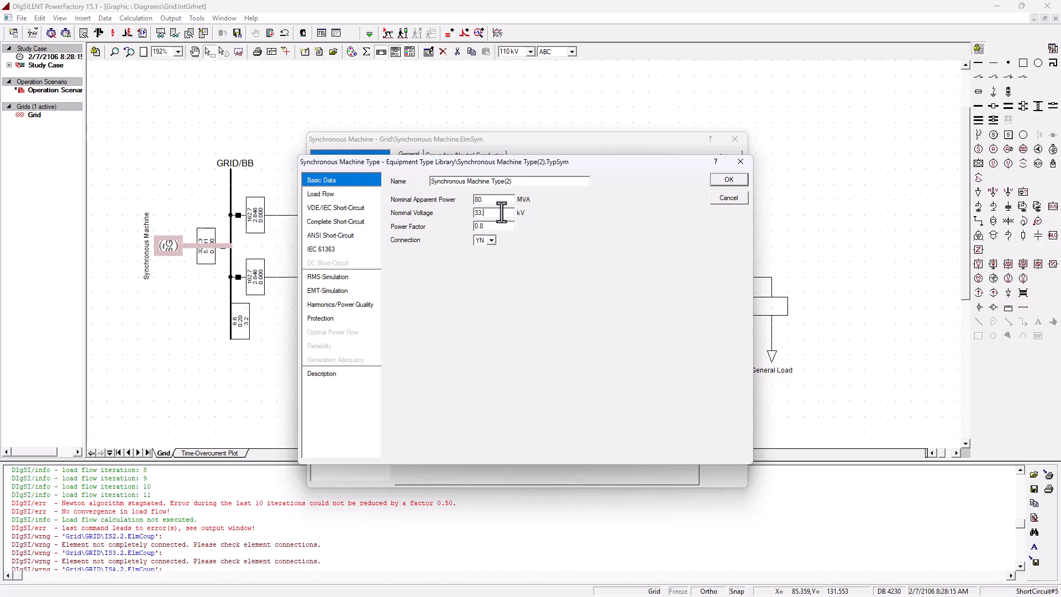
{"action": "left_click_drag", "start_coordinate": [502, 212], "coordinate": [447, 212]}
{"action": "key", "text": "alt+Tab"}
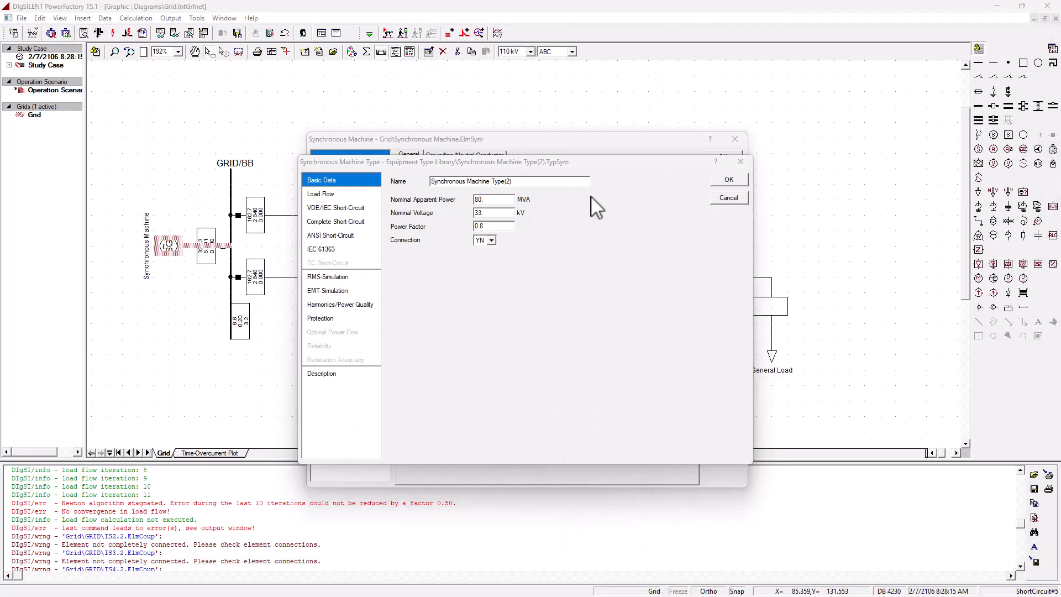
- Set the synchronous machine type's saturated subtransient reactance xd"sat to 0.15 p.u. in its VDE/IEC short-circuit data
{"action": "left_click", "coordinate": [348, 208]}
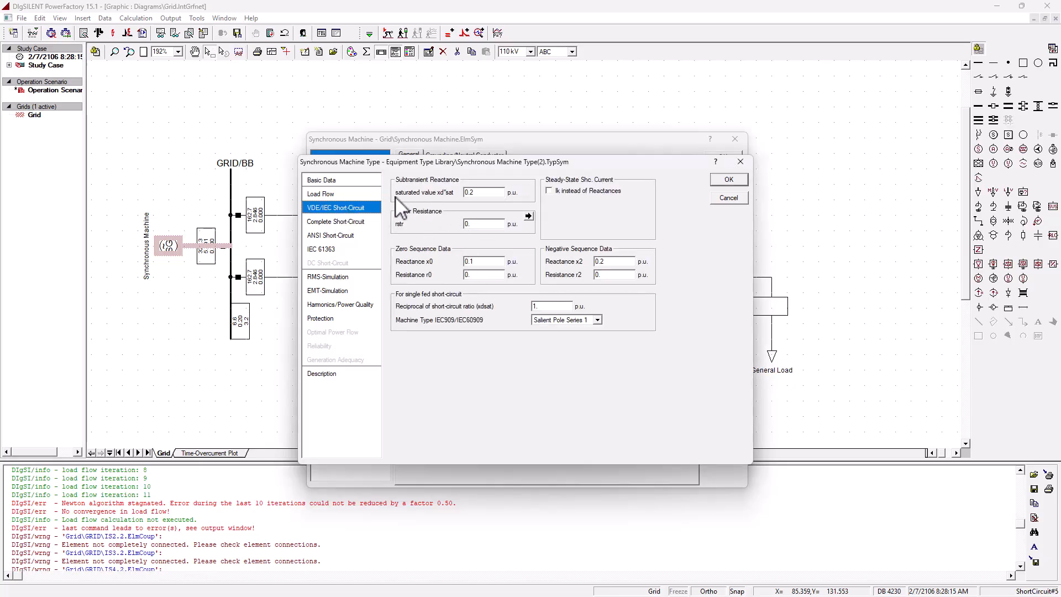
{"action": "double_click", "coordinate": [477, 192]}
{"action": "left_click", "coordinate": [489, 194]}
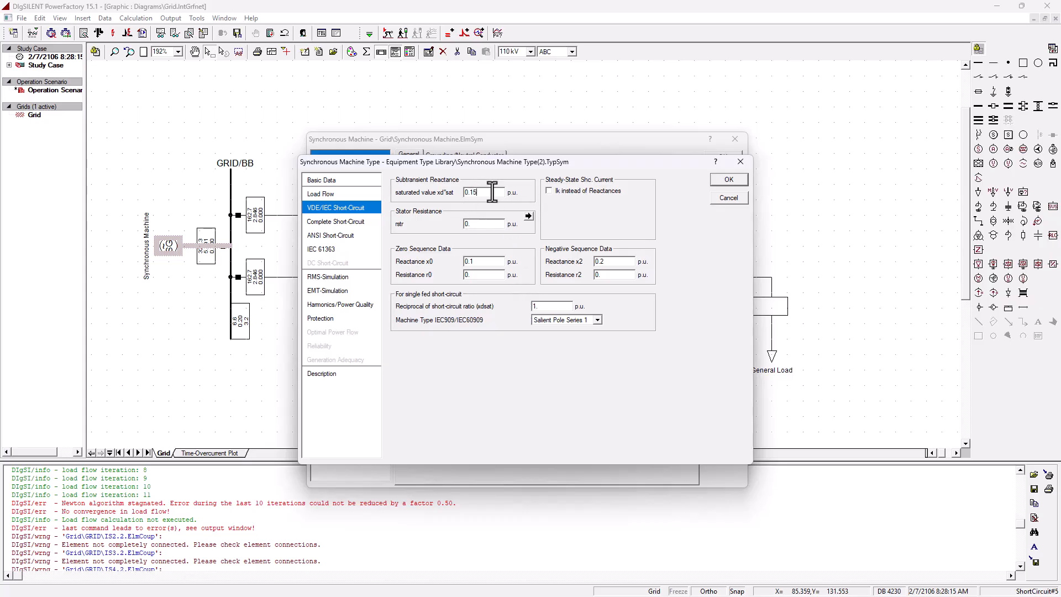
{"action": "left_click", "coordinate": [729, 180]}
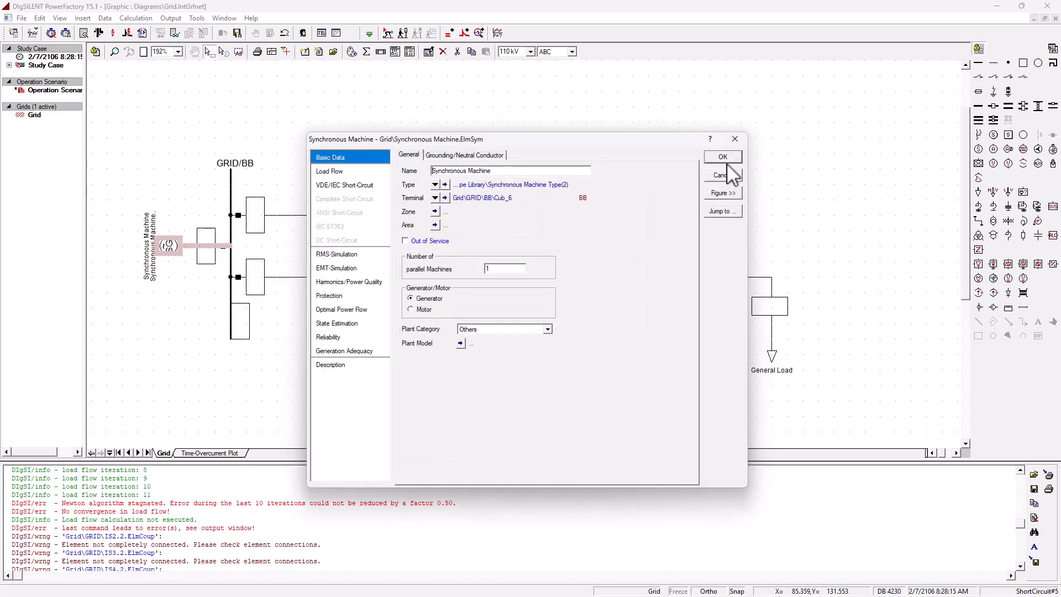
{"action": "left_click", "coordinate": [724, 159]}
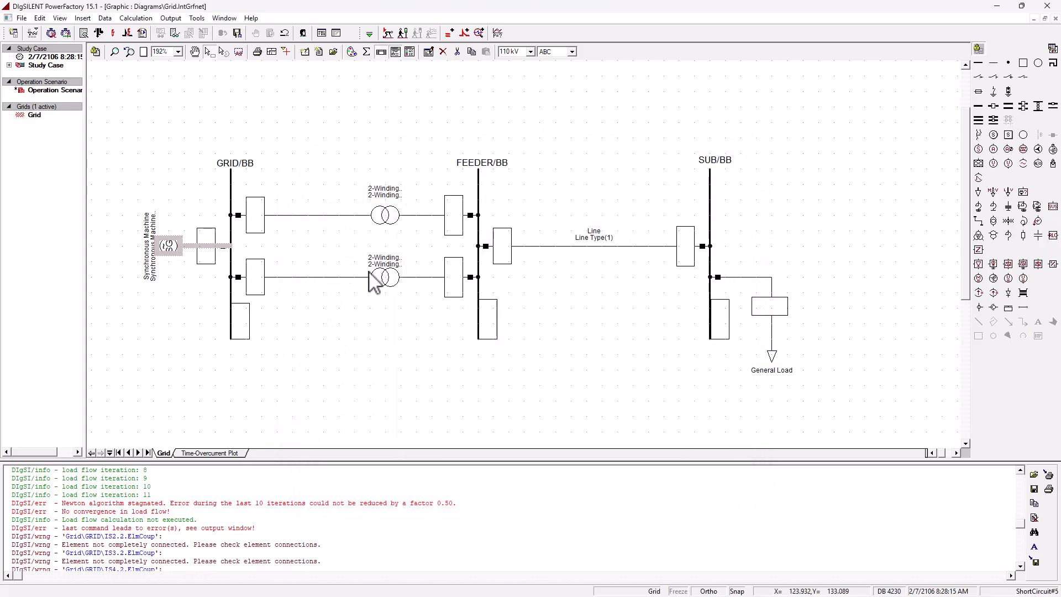
- Rerun the short-circuit calculation at the GRID busbar with the updated machine reactance and examine its result box
{"action": "left_click", "coordinate": [231, 292]}
{"action": "right_click", "coordinate": [232, 291]}
{"action": "mouse_move", "coordinate": [315, 324]}
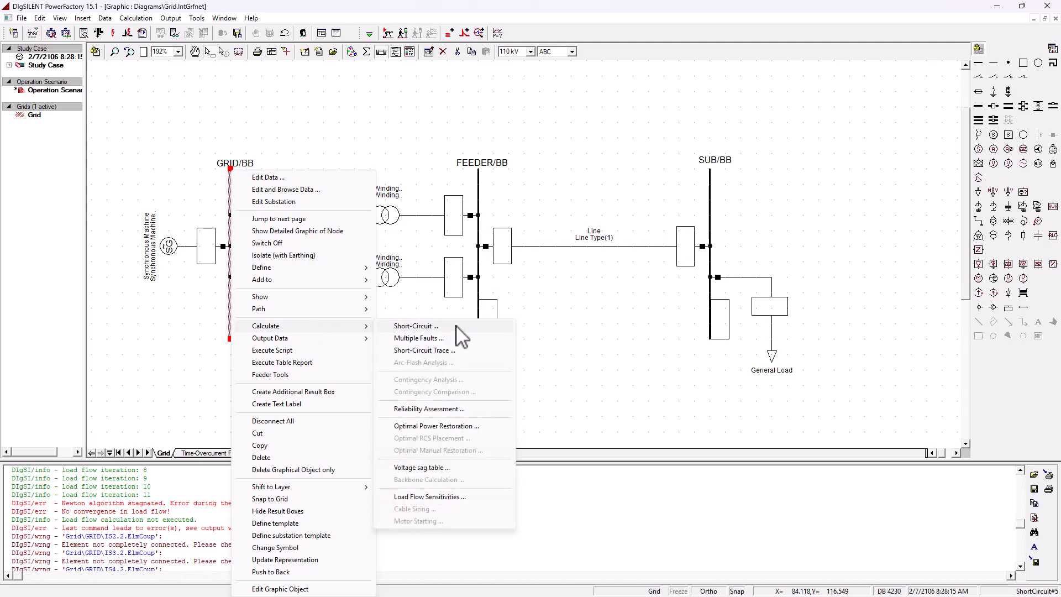
{"action": "left_click", "coordinate": [464, 329]}
{"action": "left_click", "coordinate": [703, 159]}
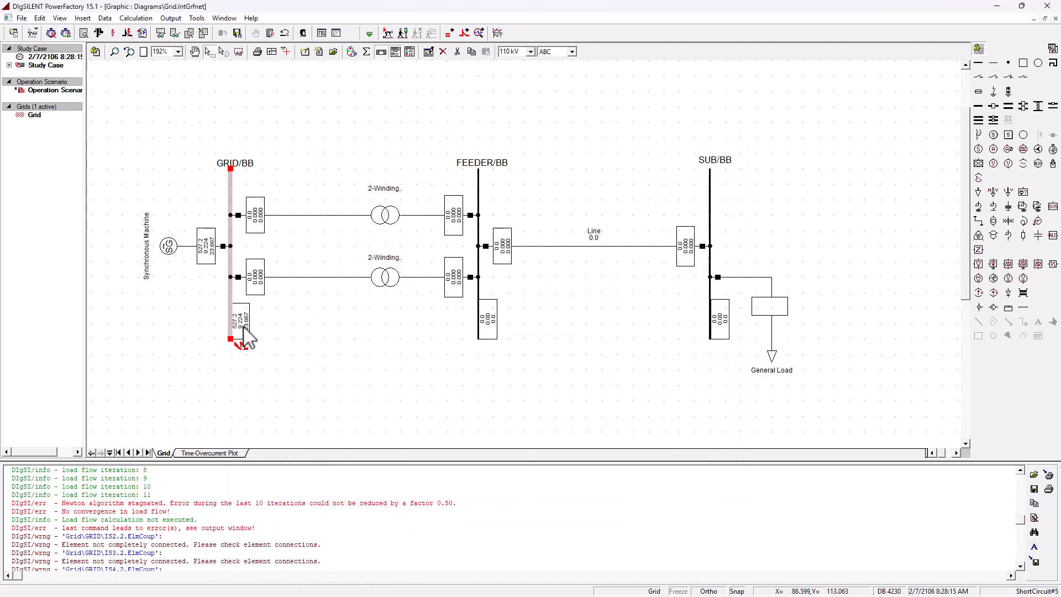
{"action": "mouse_move", "coordinate": [244, 338]}
- Handwrite the formula Zpu = 1/Ipu on the whiteboard and rearrange it to Ipu = 1/Zpu
{"action": "left_click_drag", "start_coordinate": [1060, 166], "coordinate": [587, 2]}
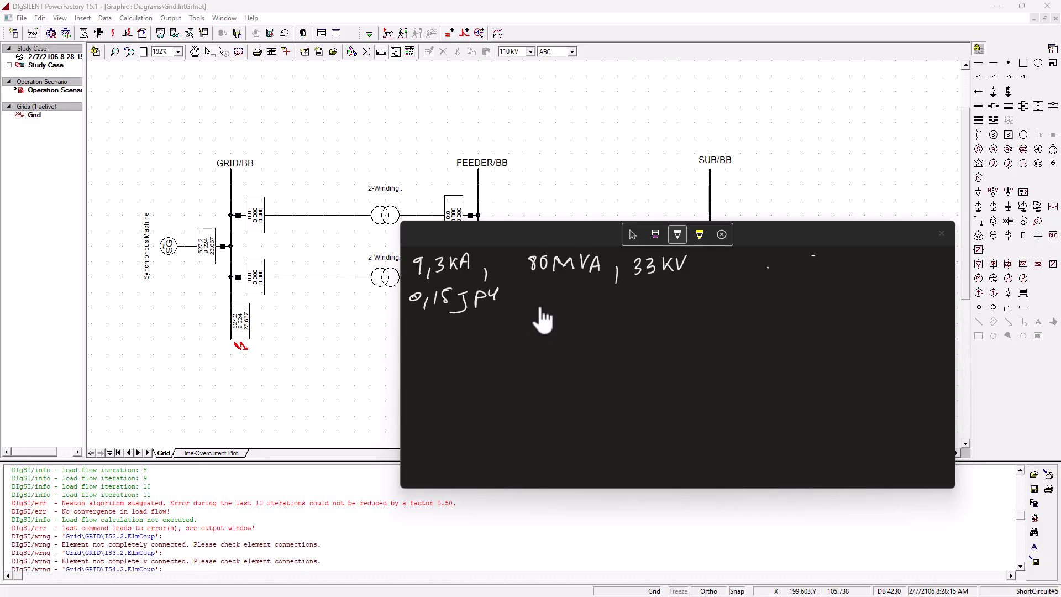
{"action": "mouse_move", "coordinate": [522, 302]}
{"action": "left_mouse_down"}
{"action": "mouse_move", "coordinate": [545, 321]}
{"action": "mouse_move", "coordinate": [653, 316]}
{"action": "mouse_move", "coordinate": [609, 339]}
{"action": "mouse_move", "coordinate": [625, 344]}
{"action": "mouse_move", "coordinate": [686, 314]}
{"action": "left_mouse_up"}
{"action": "left_click_drag", "start_coordinate": [675, 321], "coordinate": [735, 301]}
{"action": "mouse_move", "coordinate": [726, 302]}
{"action": "left_mouse_down"}
{"action": "mouse_move", "coordinate": [727, 319]}
{"action": "mouse_move", "coordinate": [744, 320]}
{"action": "left_mouse_up"}
{"action": "mouse_move", "coordinate": [750, 309]}
{"action": "left_mouse_down"}
{"action": "mouse_move", "coordinate": [831, 310]}
{"action": "mouse_move", "coordinate": [805, 335]}
{"action": "left_mouse_up"}
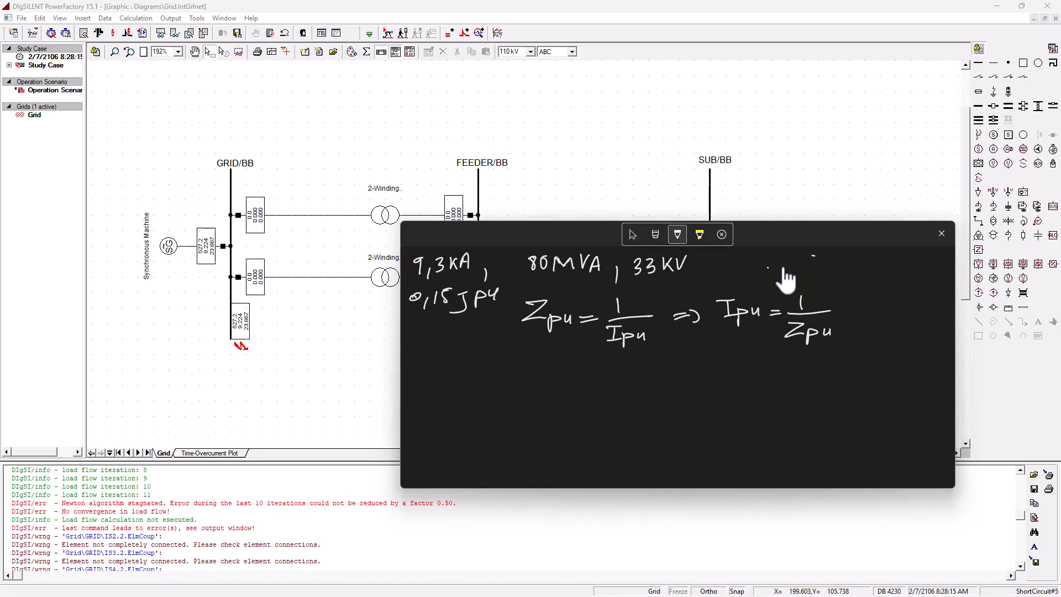
- Handwrite Zpu = Xpu and work out the per-unit current as 1/0,15 = 6,67 A beneath the formula
{"action": "left_click_drag", "start_coordinate": [841, 329], "coordinate": [855, 328]}
{"action": "left_click_drag", "start_coordinate": [841, 334], "coordinate": [889, 332]}
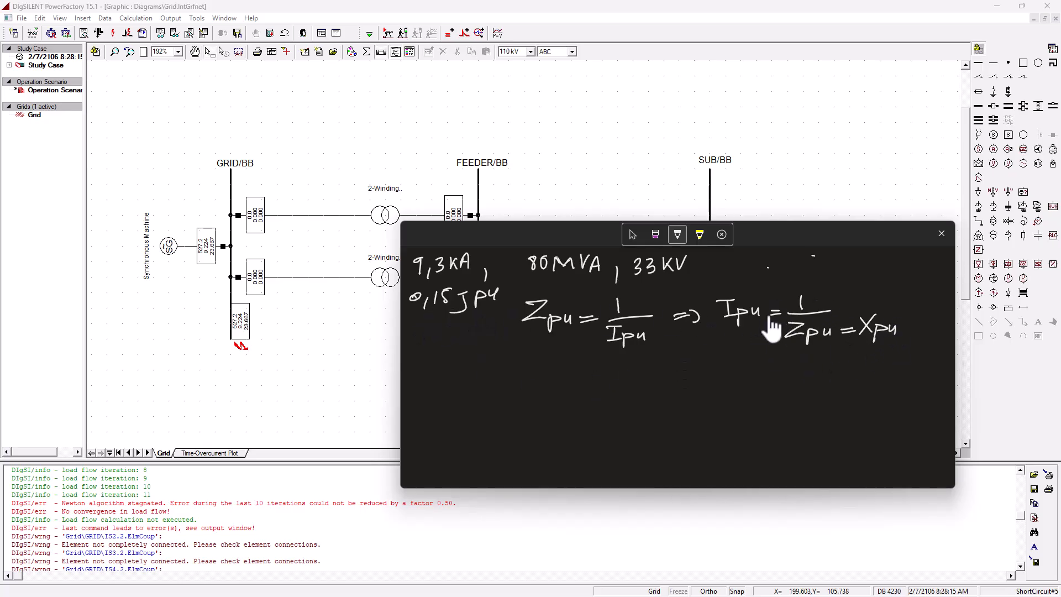
{"action": "left_click_drag", "start_coordinate": [762, 363], "coordinate": [807, 367]}
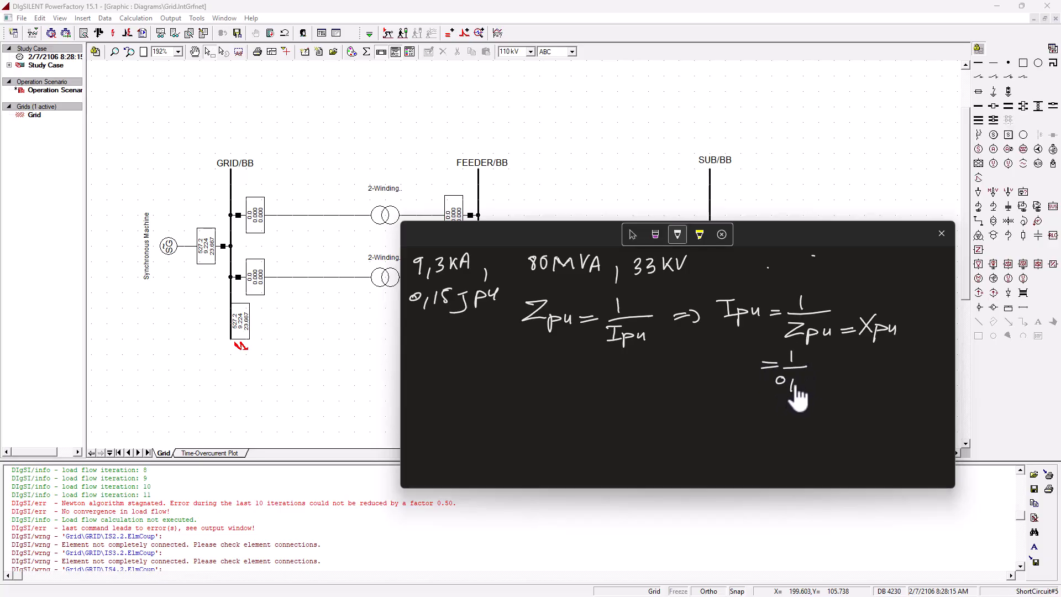
{"action": "left_click_drag", "start_coordinate": [821, 368], "coordinate": [910, 369]}
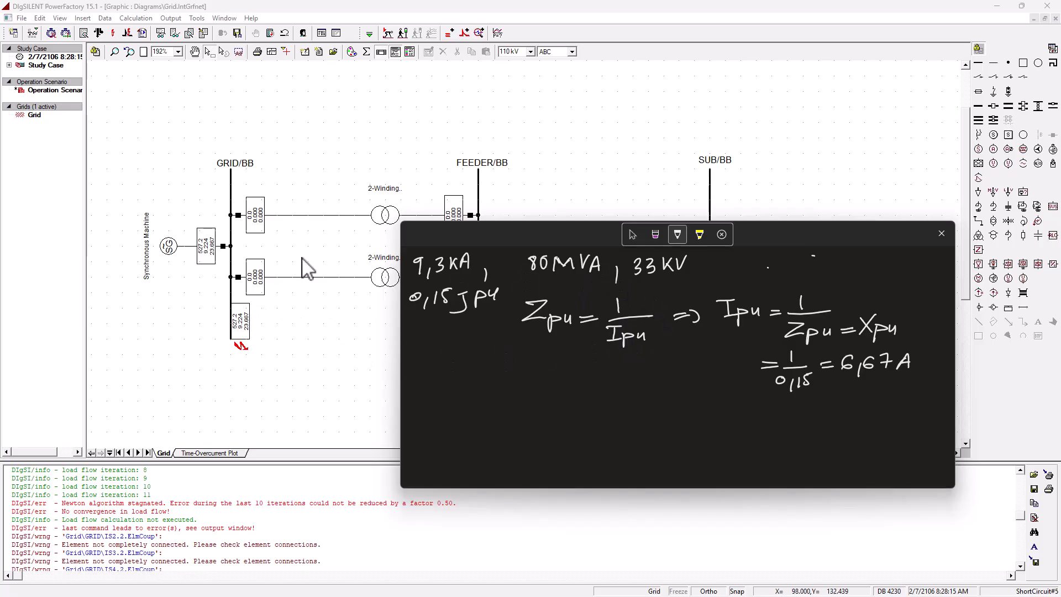
- Handwrite the line-current formula IL = S/(√3 × Vb) on the whiteboard and substitute 80 MVA and 33 kV
{"action": "mouse_move", "coordinate": [409, 347]}
{"action": "left_mouse_down"}
{"action": "mouse_move", "coordinate": [426, 348]}
{"action": "mouse_move", "coordinate": [416, 365]}
{"action": "left_mouse_up"}
{"action": "left_click_drag", "start_coordinate": [410, 366], "coordinate": [451, 365]}
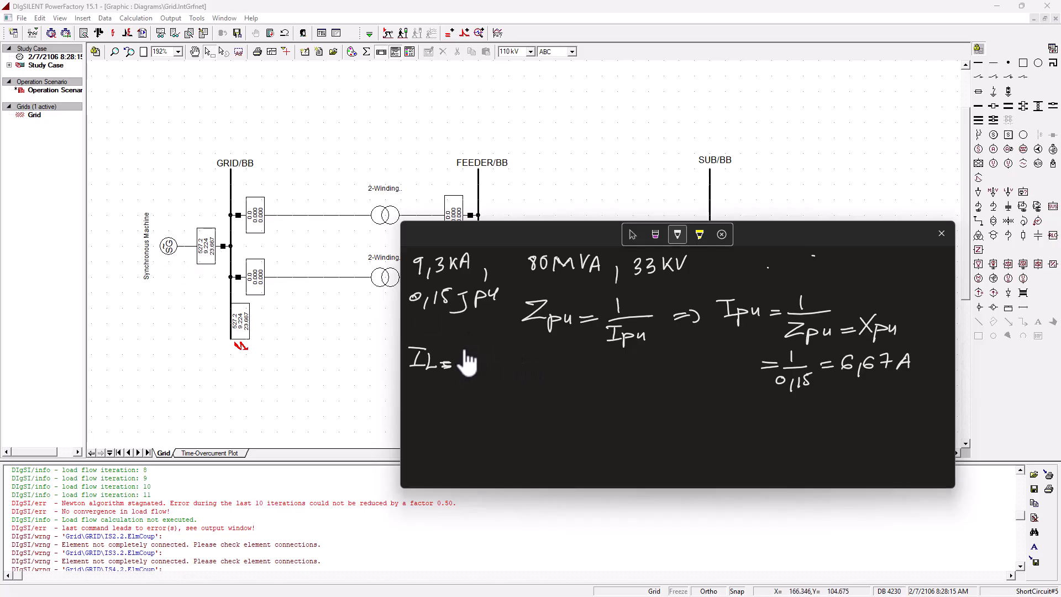
{"action": "mouse_move", "coordinate": [472, 349]}
{"action": "left_mouse_down"}
{"action": "mouse_move", "coordinate": [461, 360]}
{"action": "mouse_move", "coordinate": [488, 360]}
{"action": "mouse_move", "coordinate": [467, 366]}
{"action": "mouse_move", "coordinate": [479, 376]}
{"action": "left_mouse_up"}
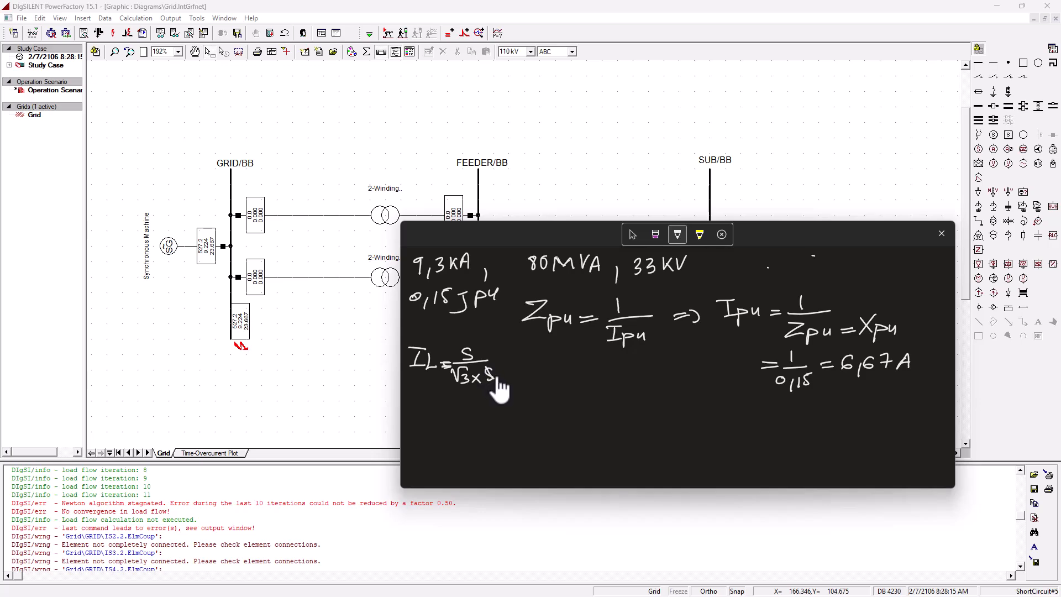
{"action": "left_click_drag", "start_coordinate": [504, 365], "coordinate": [511, 379]}
{"action": "mouse_move", "coordinate": [625, 369]}
{"action": "left_mouse_down"}
{"action": "mouse_move", "coordinate": [639, 365]}
{"action": "mouse_move", "coordinate": [580, 378]}
{"action": "mouse_move", "coordinate": [577, 392]}
{"action": "left_mouse_up"}
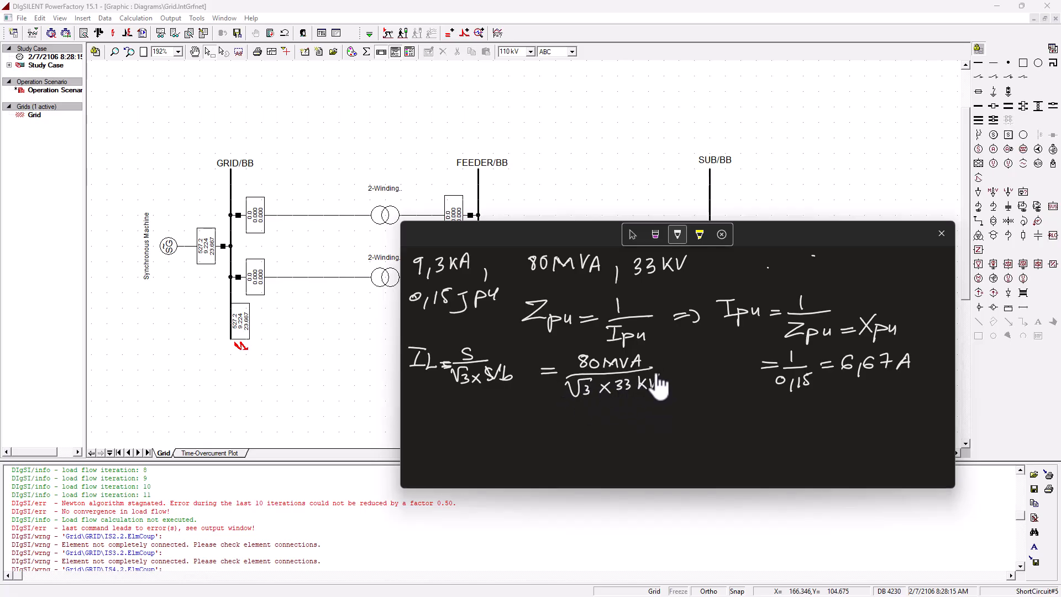
{"action": "left_click_drag", "start_coordinate": [544, 419], "coordinate": [562, 425]}
- Switch to the Casio calculator emulator, multiply the stored line-current answer by 6.67, and move the calculator out of the way
{"action": "key", "text": "alt+Tab"}
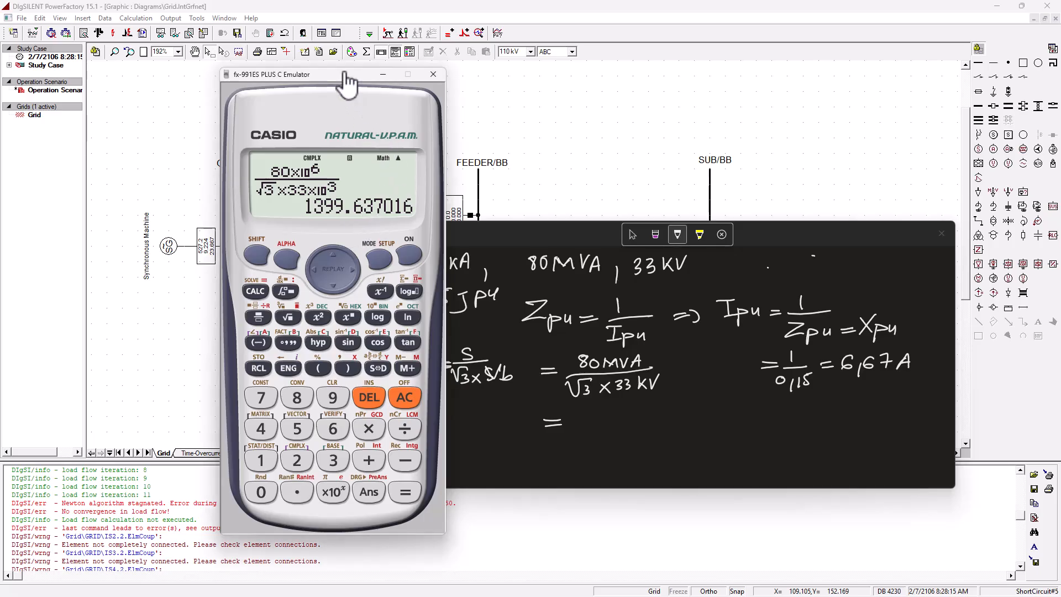
{"action": "left_click_drag", "start_coordinate": [348, 76], "coordinate": [584, 98]}
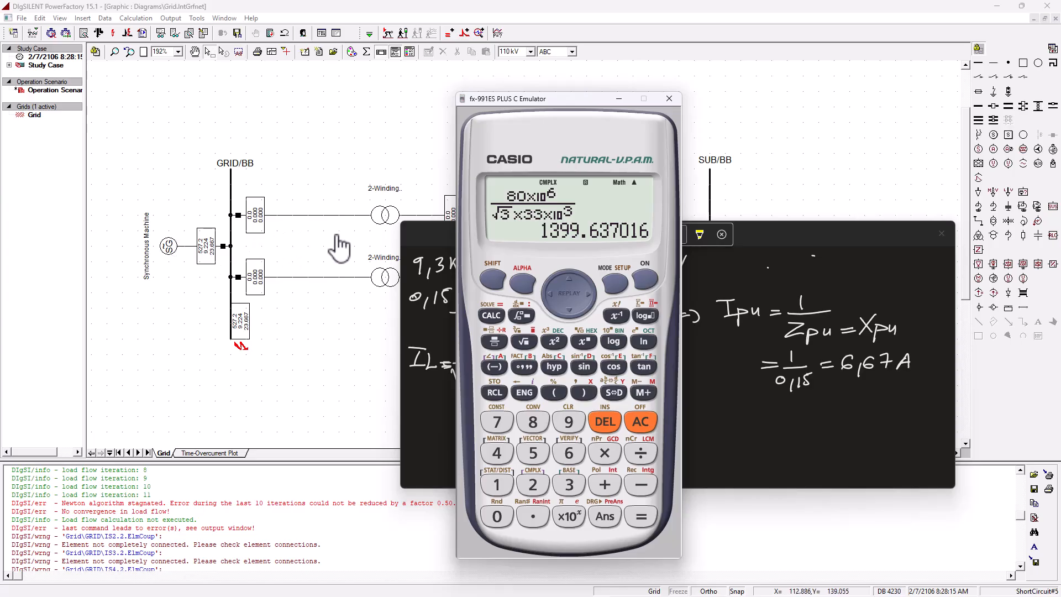
{"action": "left_click_drag", "start_coordinate": [555, 125], "coordinate": [657, 118]}
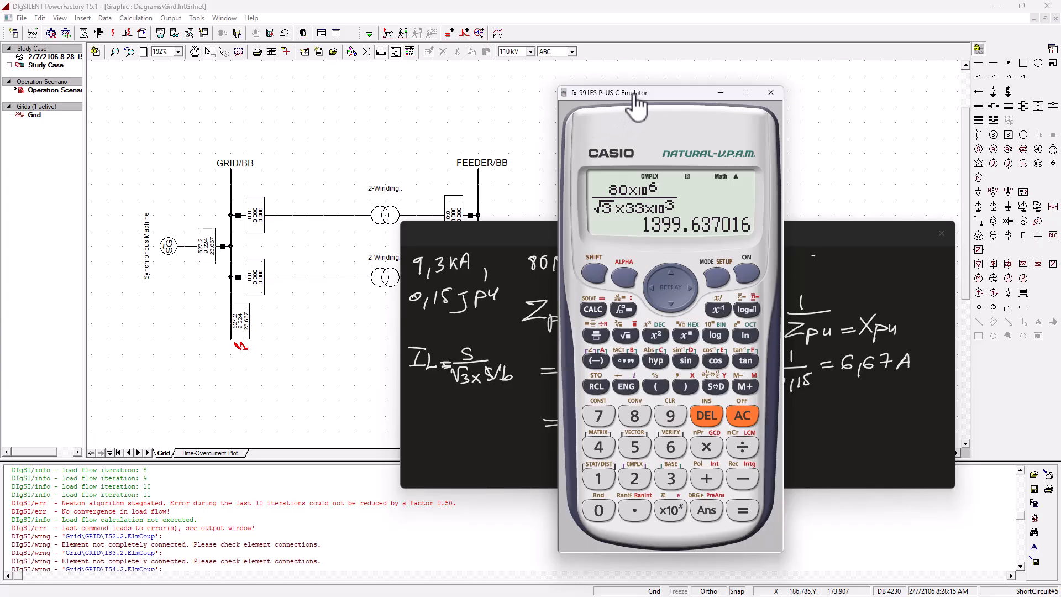
{"action": "left_click_drag", "start_coordinate": [667, 109], "coordinate": [260, 87]}
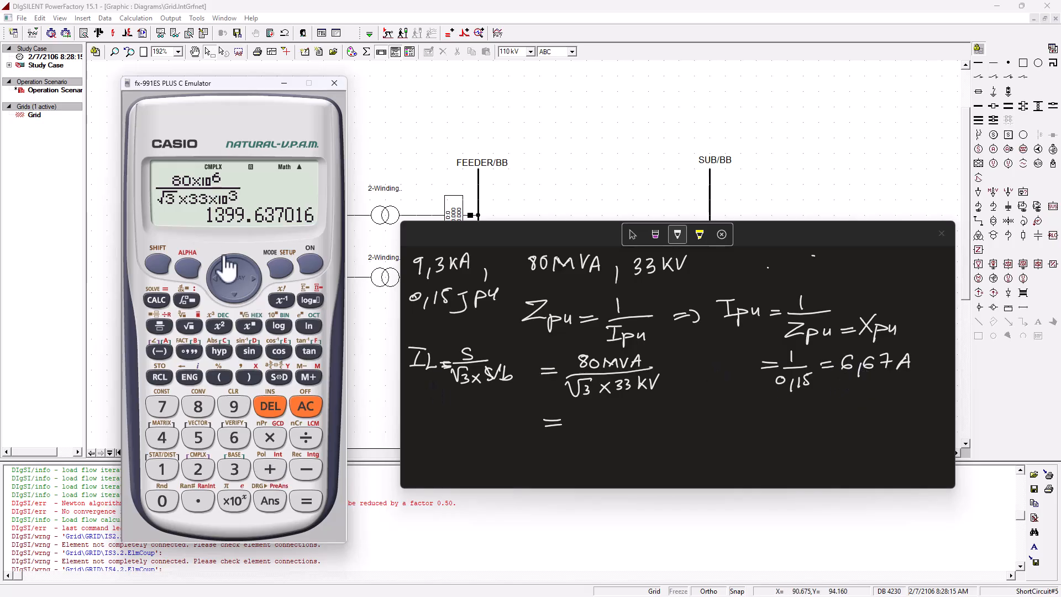
{"action": "left_click", "coordinate": [269, 438]}
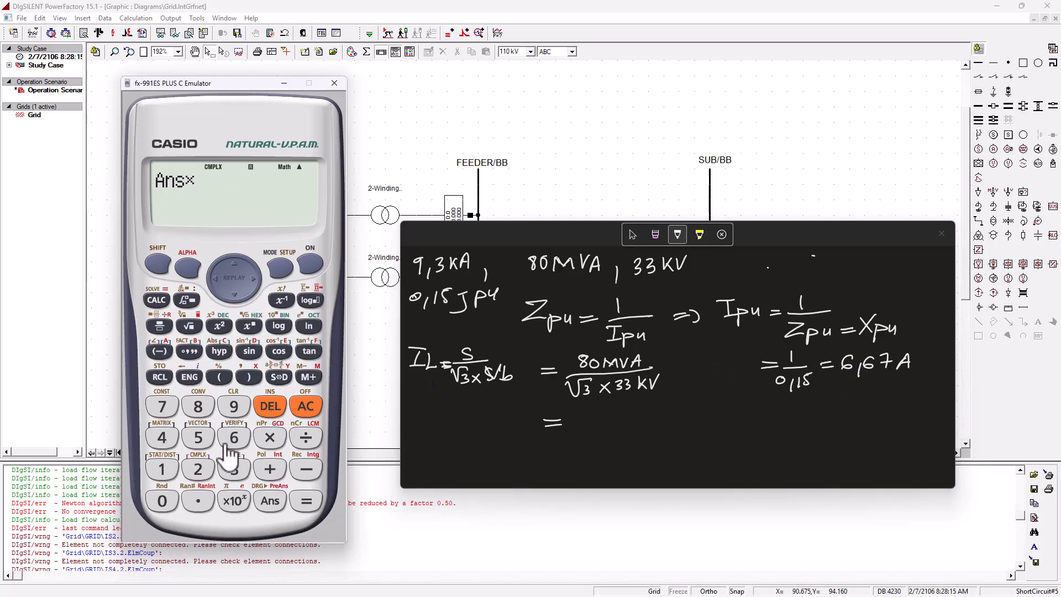
{"action": "left_click", "coordinate": [234, 438]}
{"action": "left_click", "coordinate": [200, 500]}
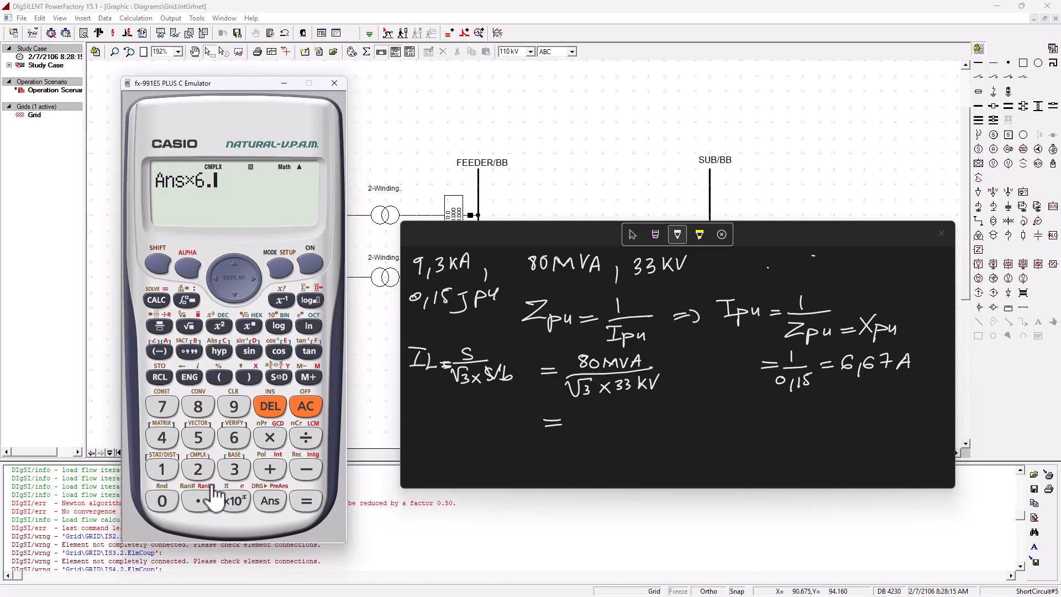
{"action": "left_click", "coordinate": [234, 438]}
{"action": "left_click", "coordinate": [169, 407]}
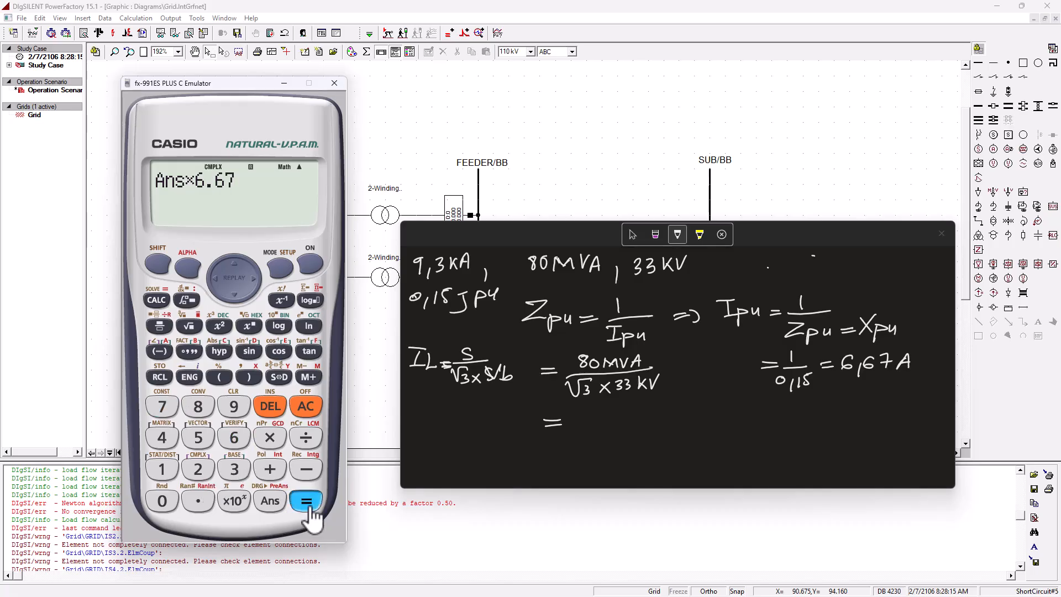
{"action": "left_click", "coordinate": [305, 501]}
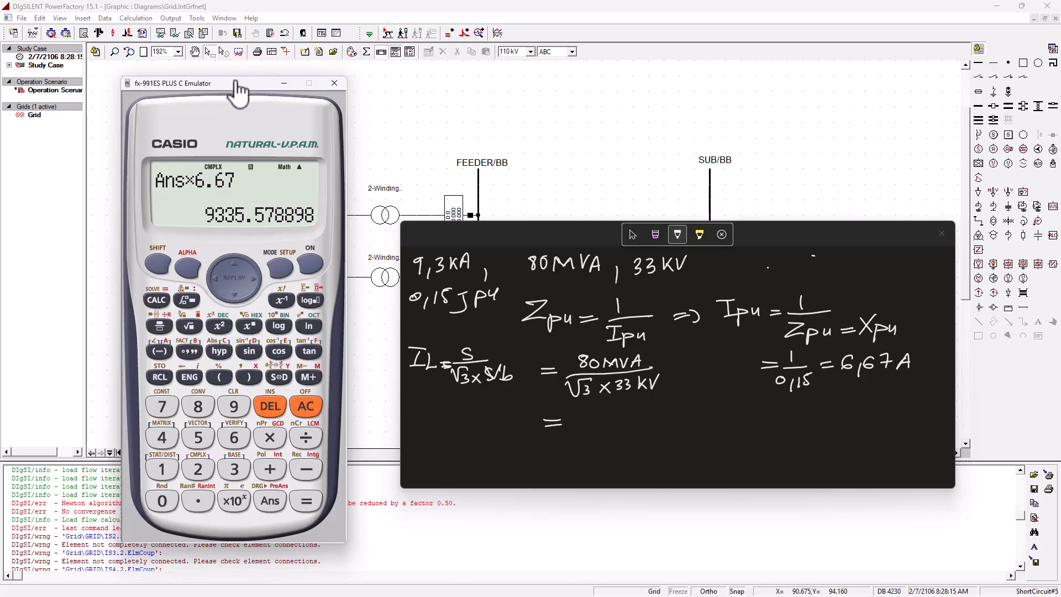
{"action": "left_click_drag", "start_coordinate": [231, 83], "coordinate": [0, 111]}
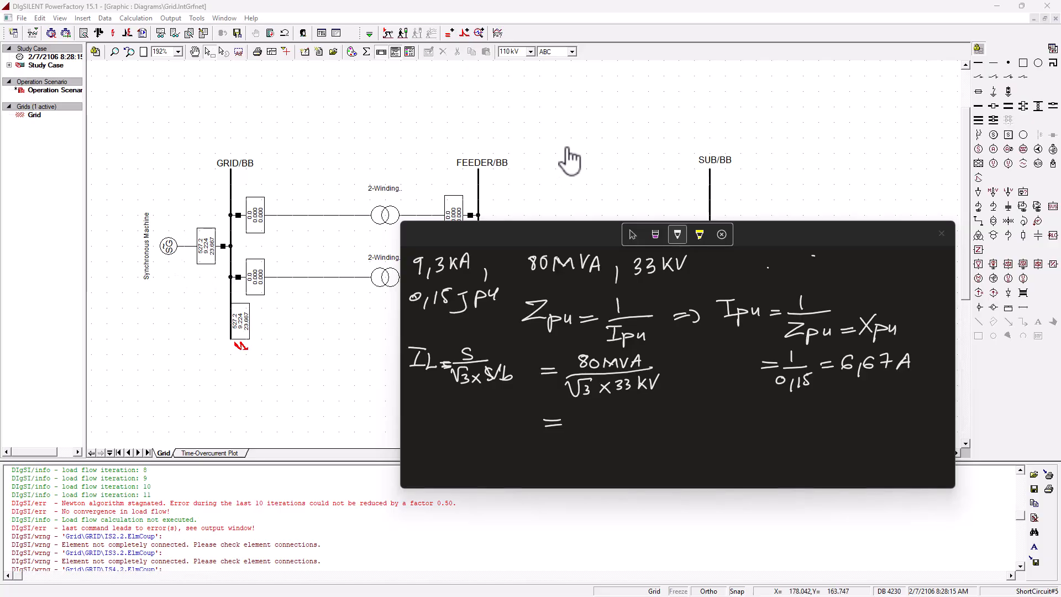
- Return to the grid diagram and run the short-circuit calculation at the FEEDER busbar
{"action": "left_click", "coordinate": [591, 145]}
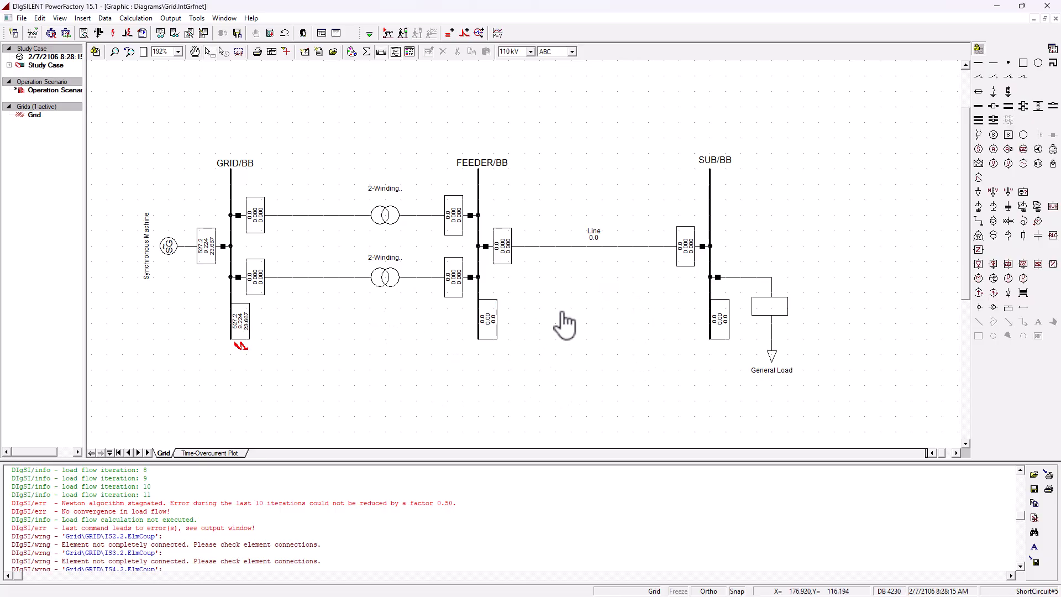
{"action": "left_click", "coordinate": [481, 301]}
{"action": "right_click", "coordinate": [480, 301]}
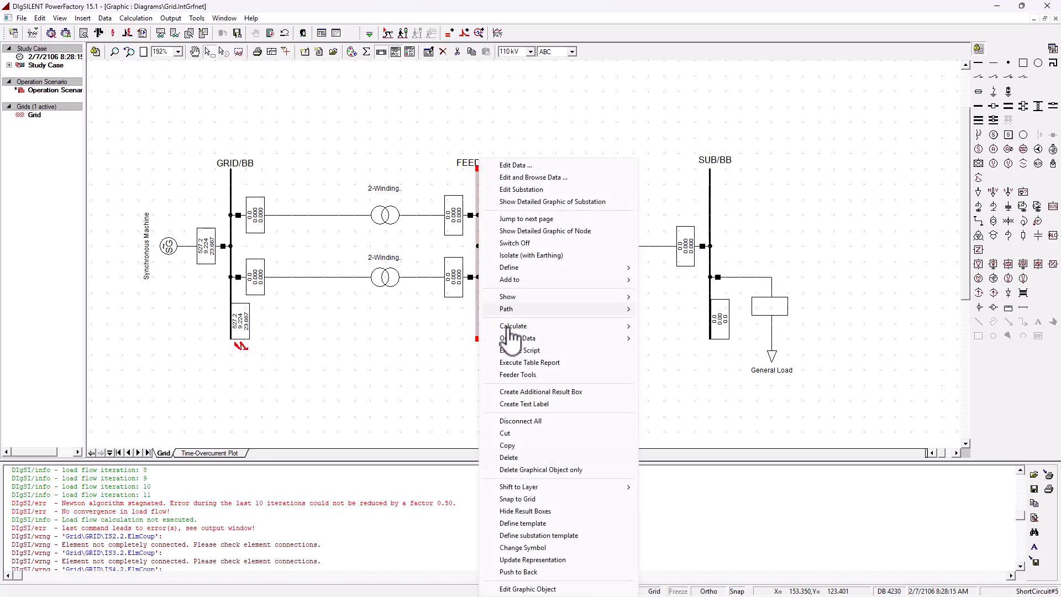
{"action": "mouse_move", "coordinate": [522, 327]}
{"action": "left_click", "coordinate": [730, 328]}
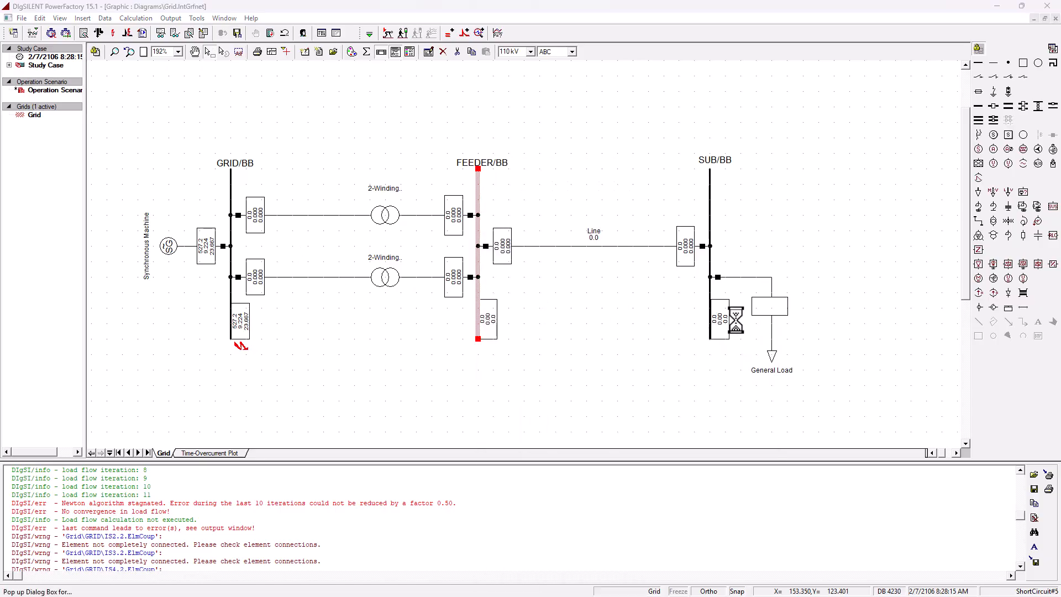
{"action": "left_click", "coordinate": [706, 160]}
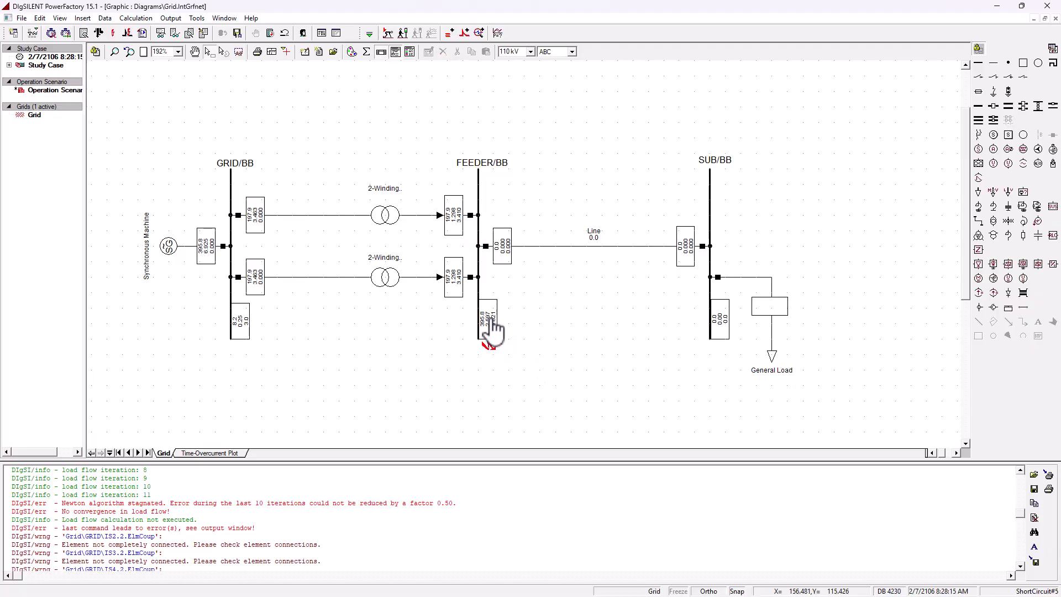
- Compare the FEEDER busbar's short-circuit result box with the tutorial video's worked solution for the fault at F2
{"action": "mouse_move", "coordinate": [492, 328]}
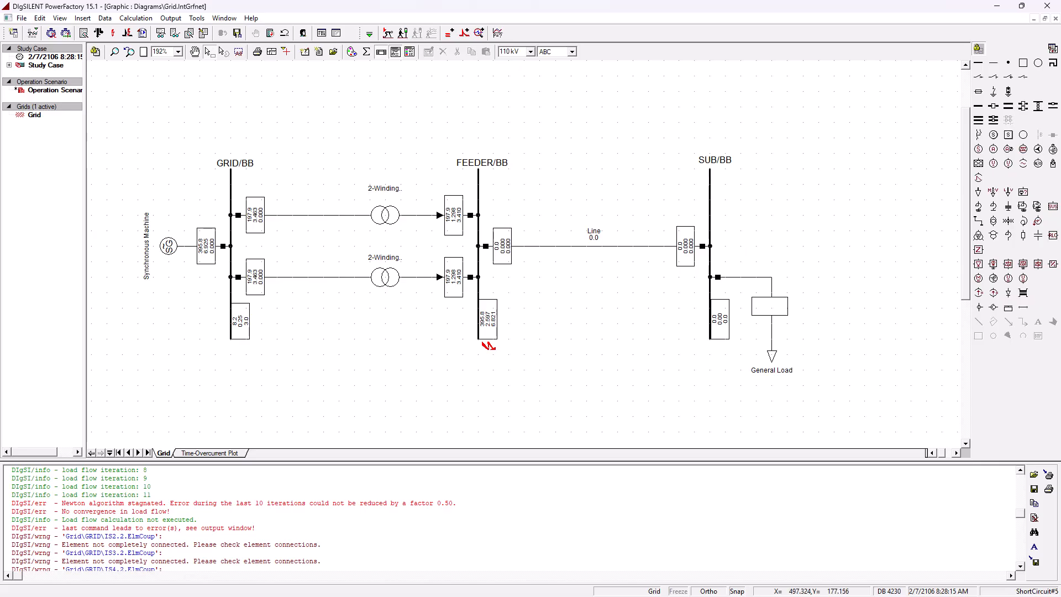
{"action": "left_click_drag", "start_coordinate": [1060, 52], "coordinate": [725, 43]}
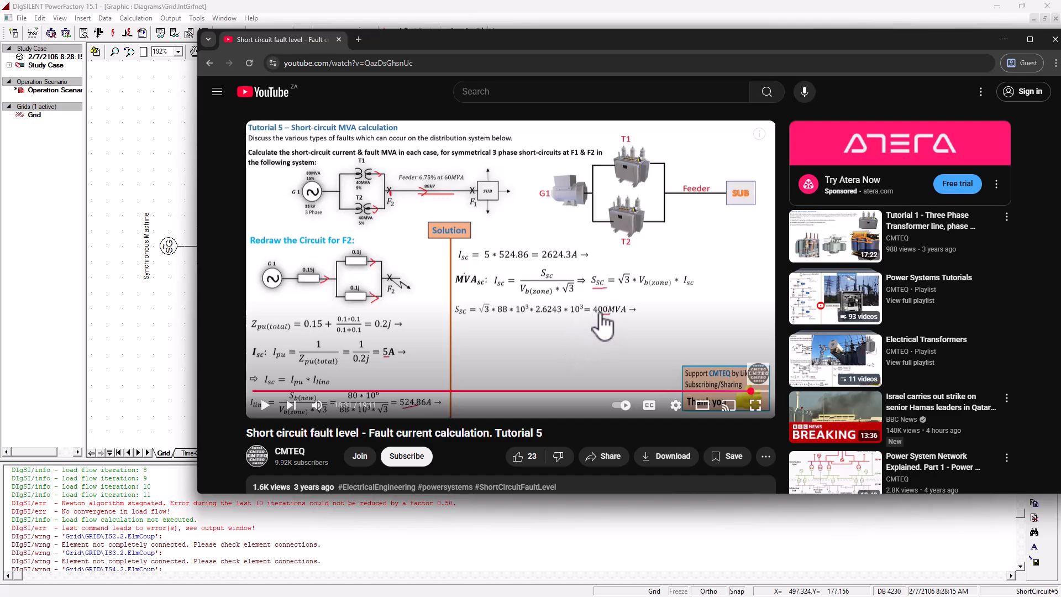
{"action": "left_click_drag", "start_coordinate": [650, 50], "coordinate": [1060, 76]}
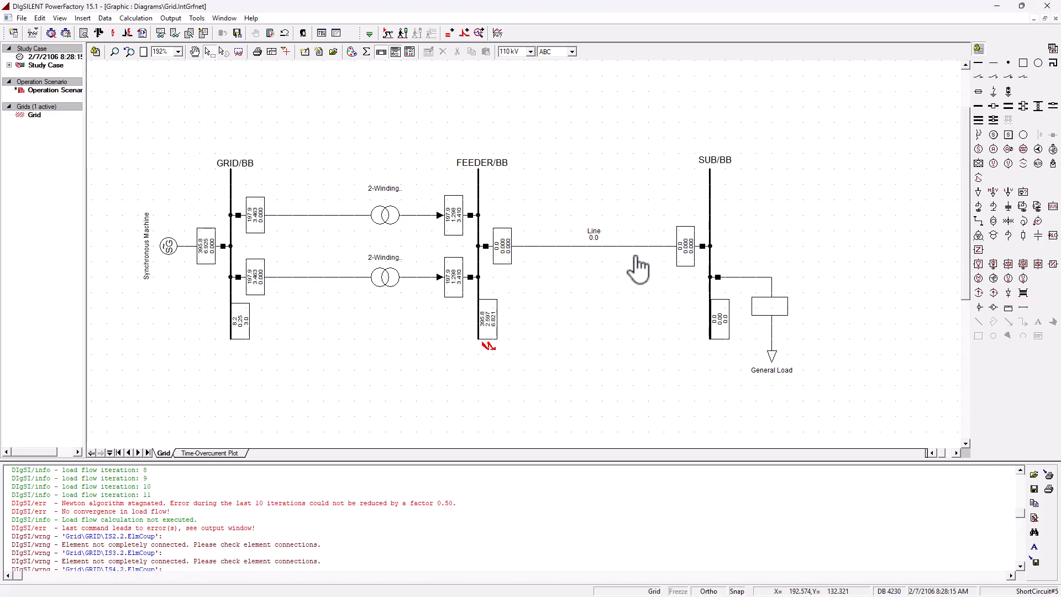
- Check the line and SUB busbar in the diagram, then review the tutorial video page's system data and F2 solution
{"action": "left_click", "coordinate": [604, 246]}
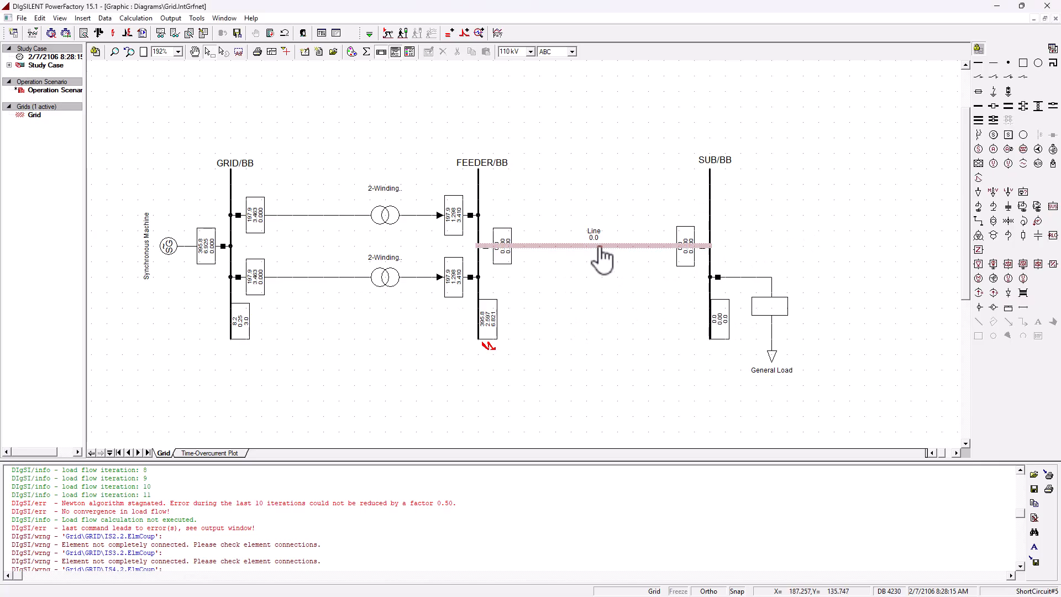
{"action": "left_click", "coordinate": [710, 298]}
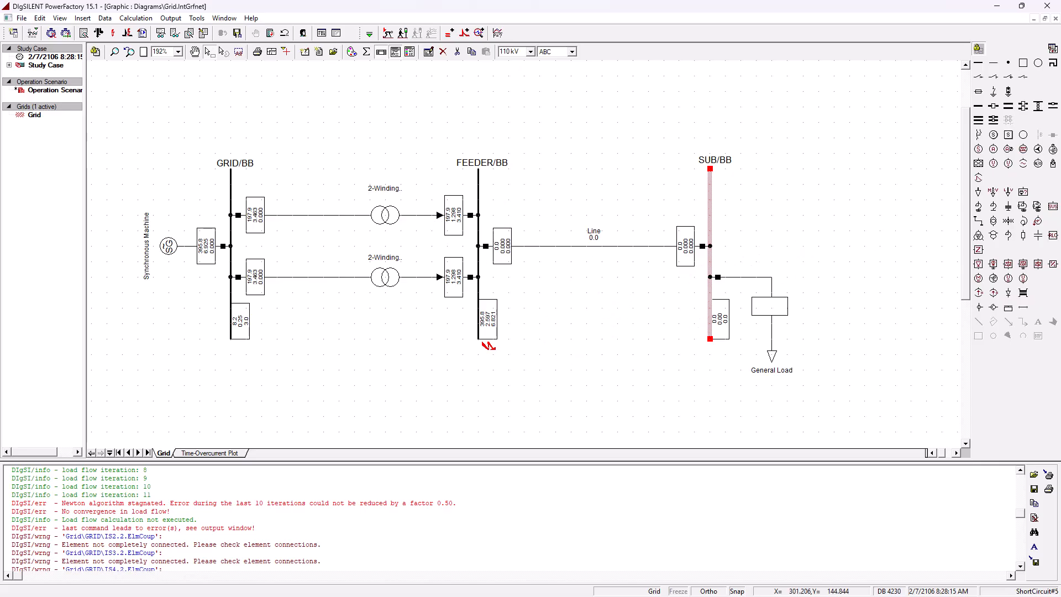
{"action": "left_click_drag", "start_coordinate": [1060, 43], "coordinate": [702, 1]}
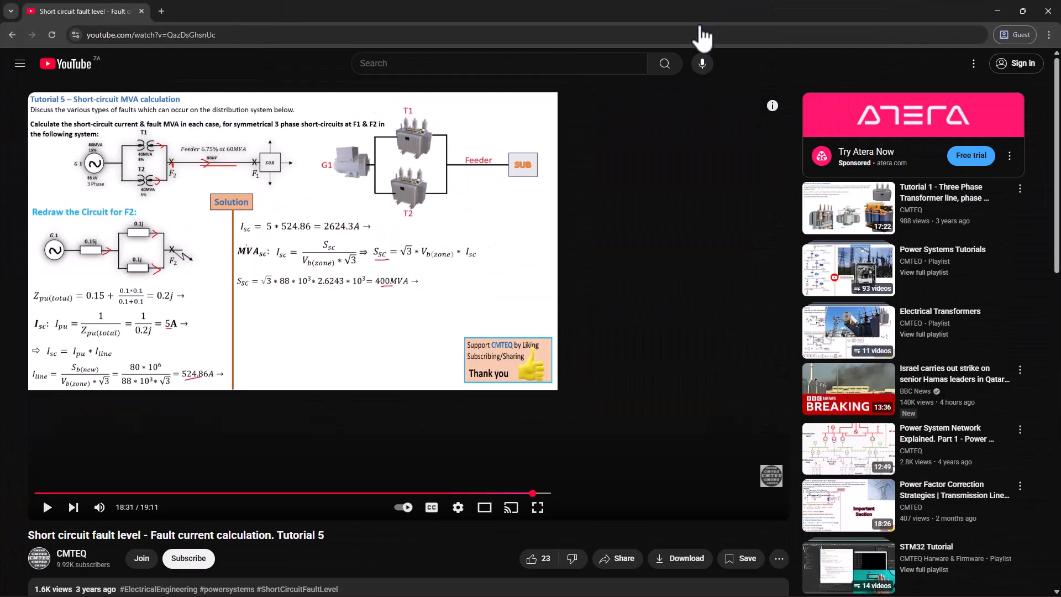
{"action": "scroll", "coordinate": [495, 381], "scroll_direction": "down", "scroll_amount": 3}
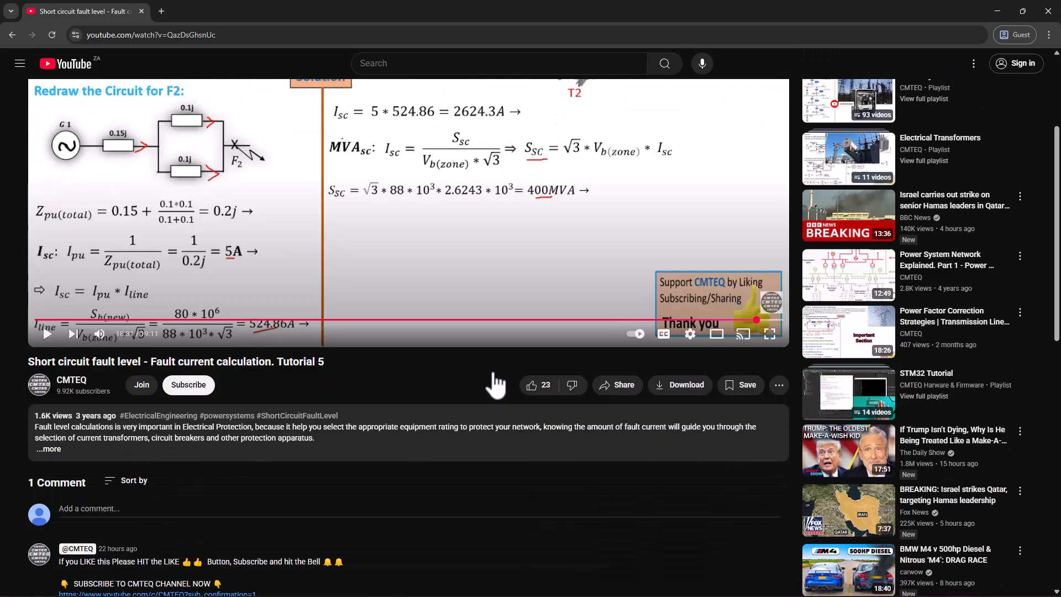
{"action": "scroll", "coordinate": [496, 381], "scroll_direction": "down", "scroll_amount": 2}
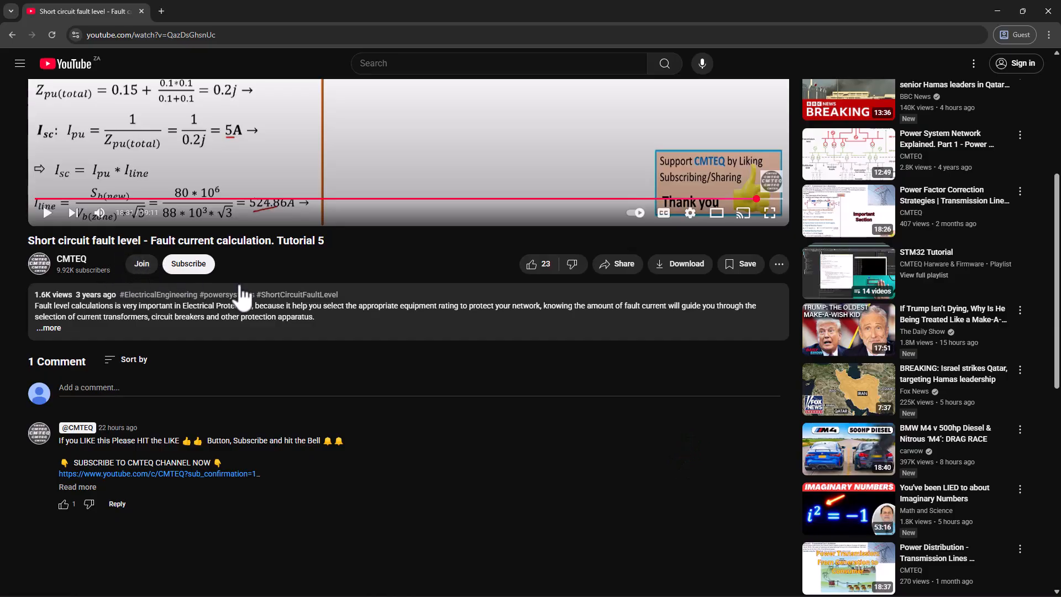
{"action": "scroll", "coordinate": [241, 293], "scroll_direction": "up", "scroll_amount": 3}
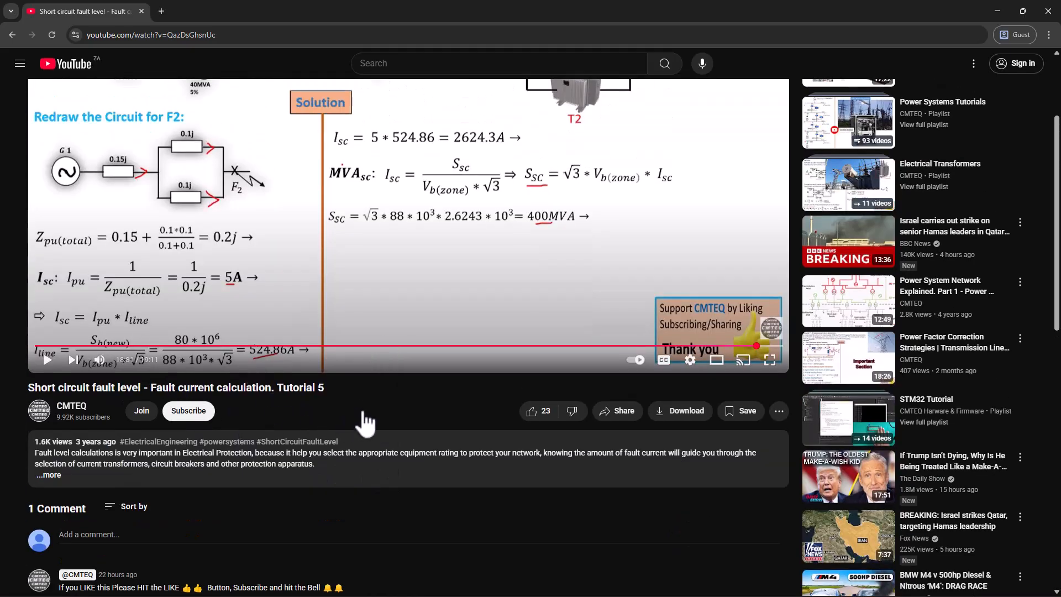
{"action": "scroll", "coordinate": [403, 428], "scroll_direction": "down", "scroll_amount": 3}
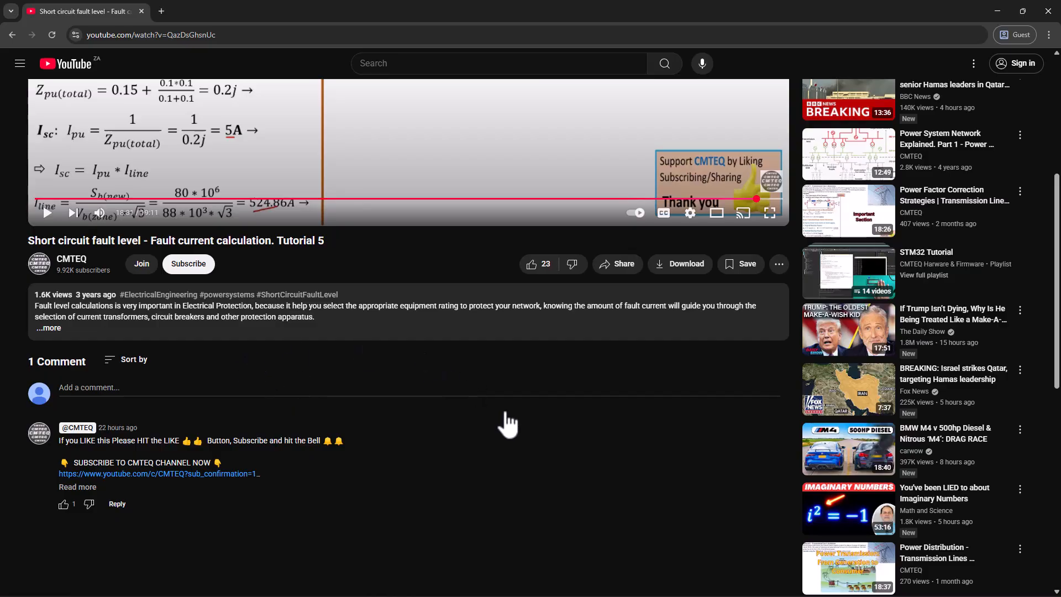
{"action": "scroll", "coordinate": [507, 425], "scroll_direction": "up", "scroll_amount": 3}
{"action": "scroll", "coordinate": [409, 459], "scroll_direction": "up", "scroll_amount": 3}
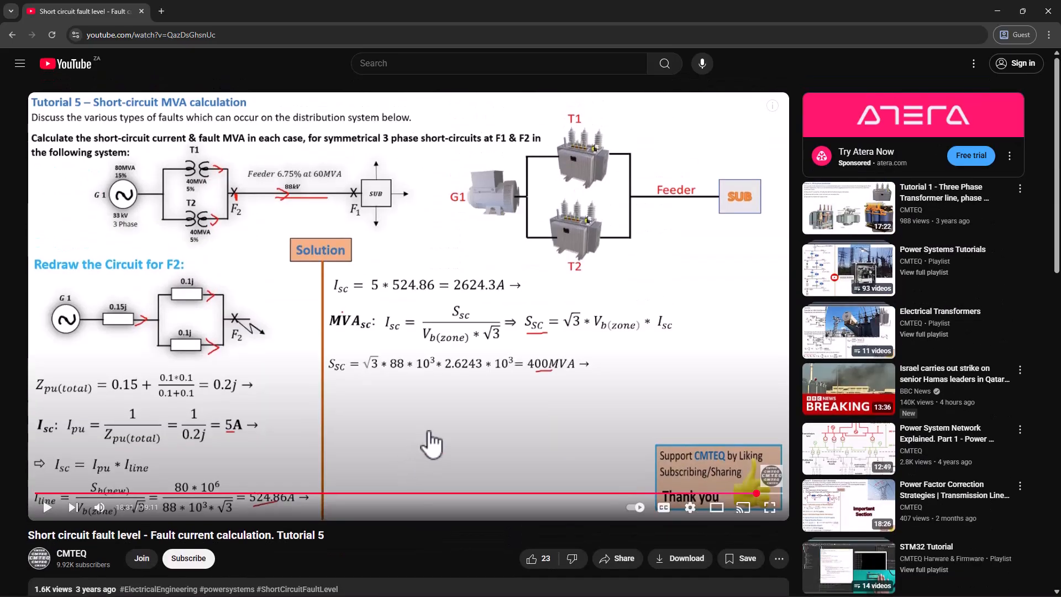
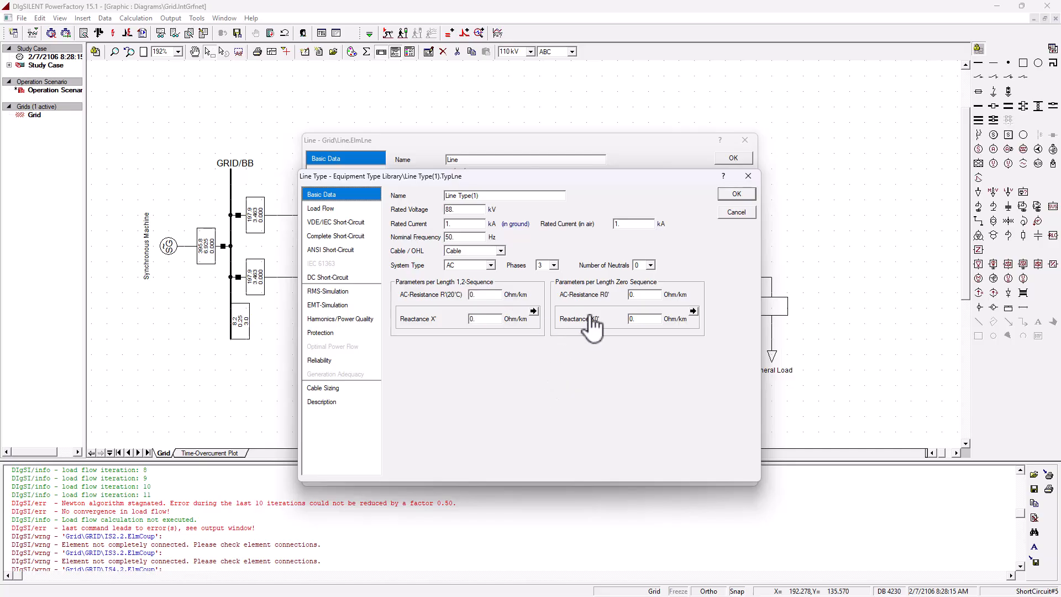
- Look up the feeder data in the tutorial, edit the line type's 1,2-sequence reactance X', and accept the line data
{"action": "key", "text": "alt+Tab"}
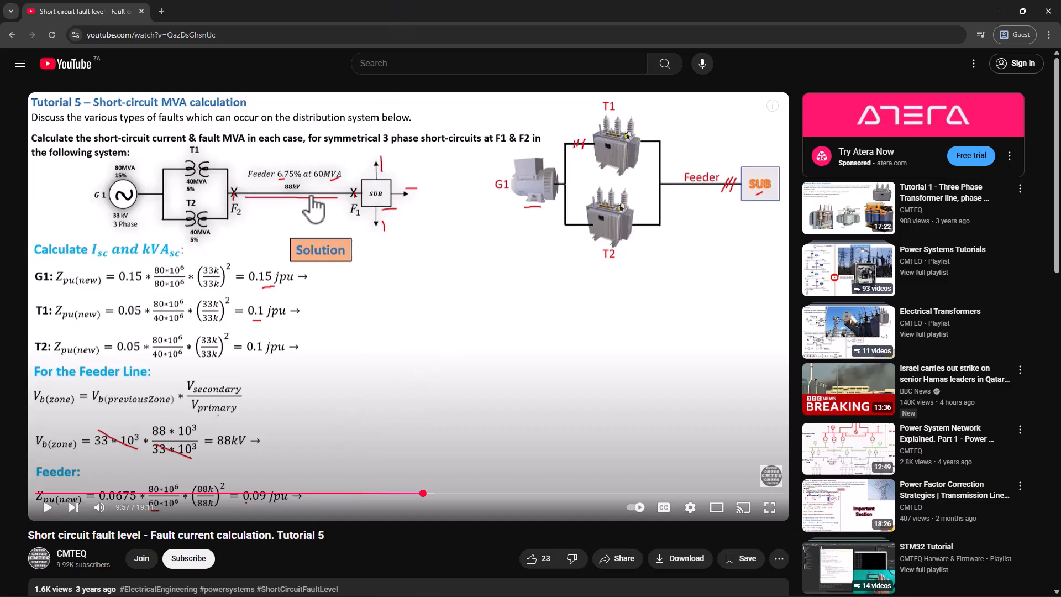
{"action": "left_click_drag", "start_coordinate": [505, 2], "coordinate": [1060, 127]}
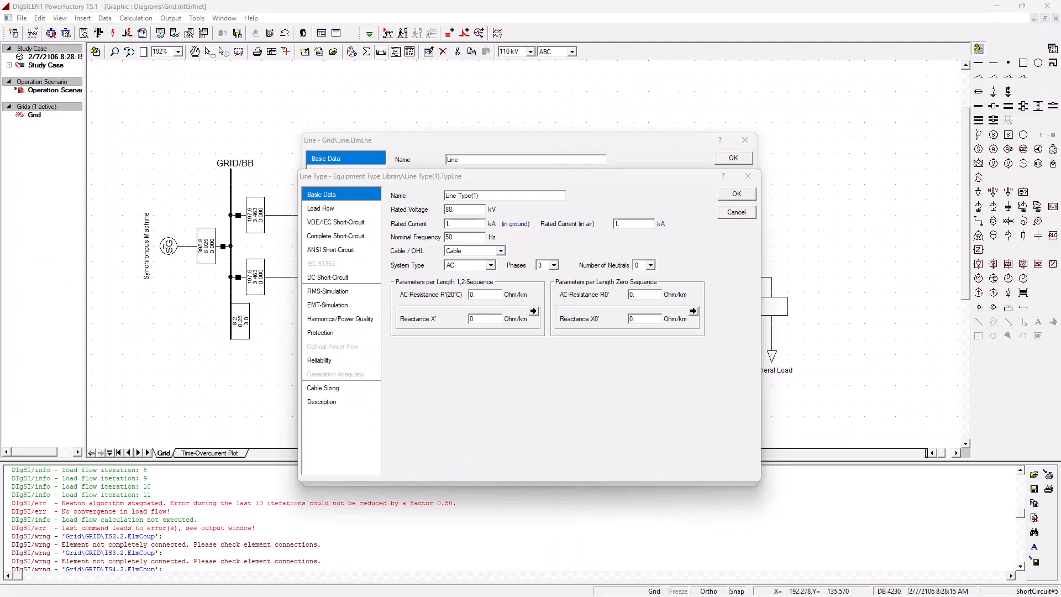
{"action": "left_click", "coordinate": [483, 295]}
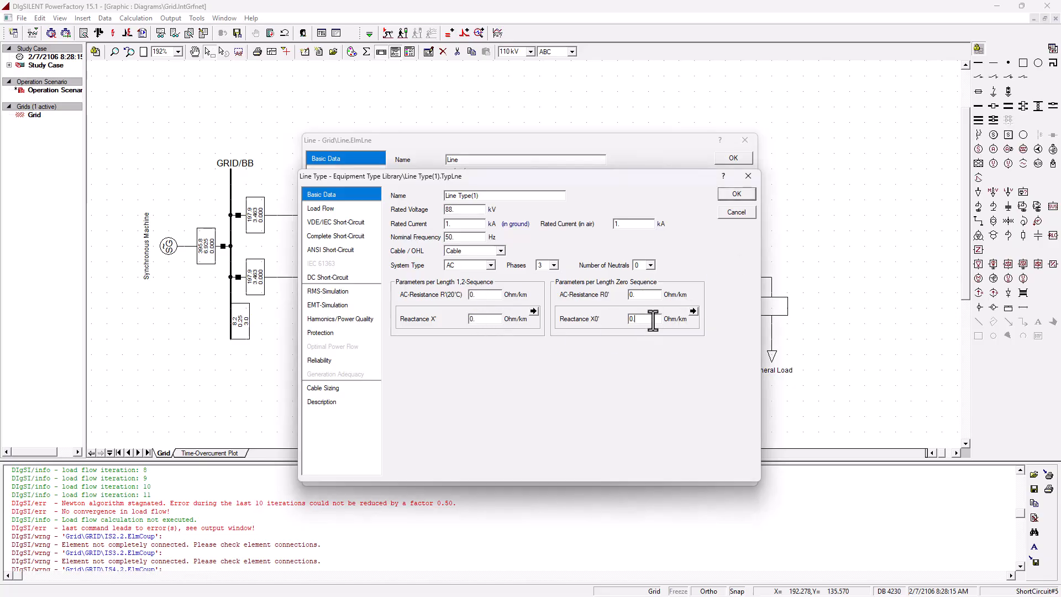
{"action": "double_click", "coordinate": [490, 321]}
{"action": "left_click", "coordinate": [740, 194]}
{"action": "left_click", "coordinate": [741, 159]}
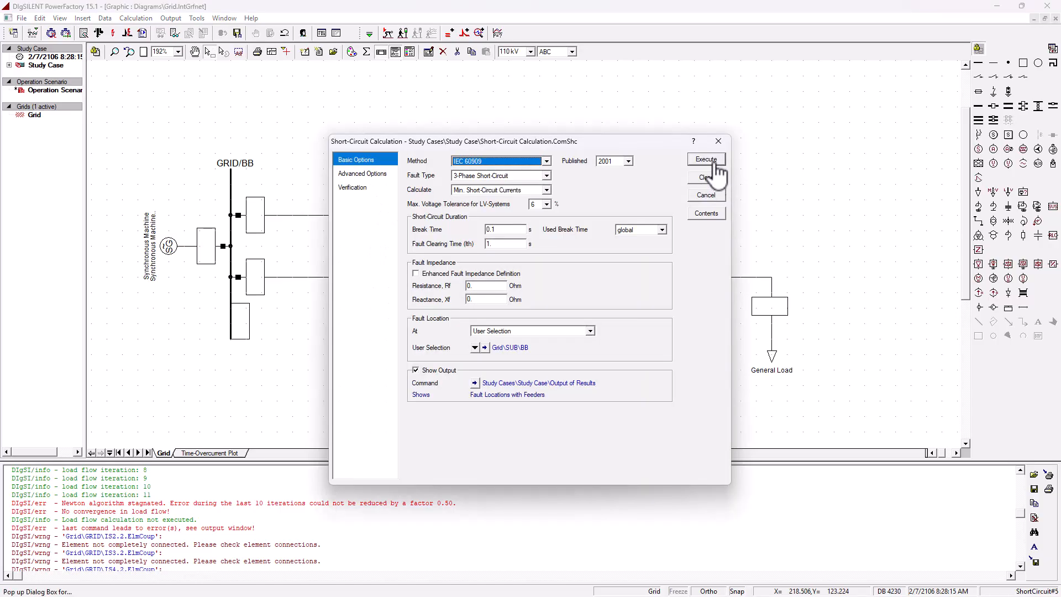
- Execute the IEC 60909 three-phase short-circuit calculation at the SUB busbar and examine its result box
{"action": "left_click", "coordinate": [716, 162]}
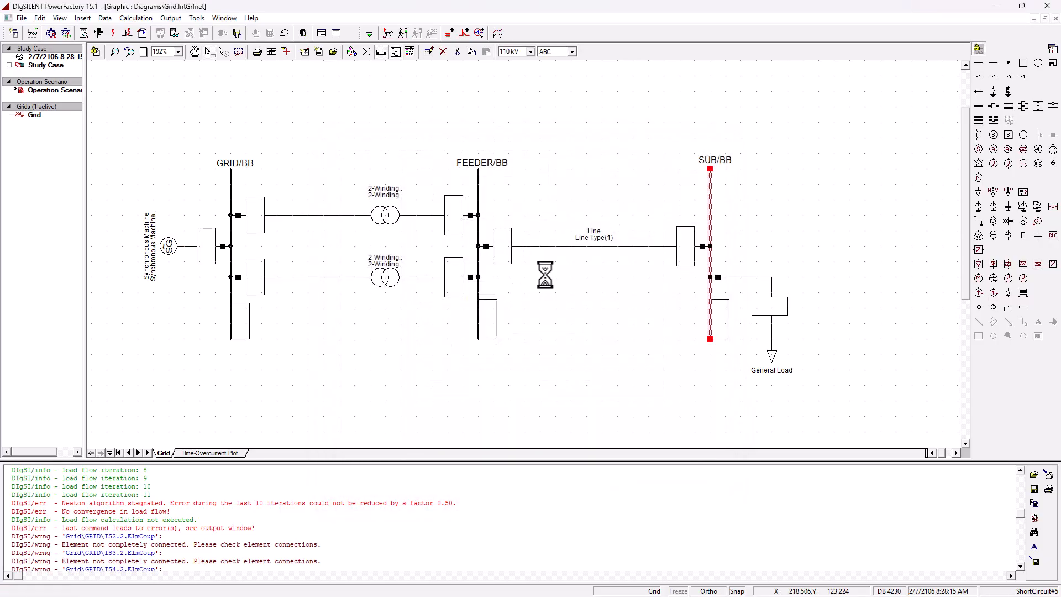
{"action": "left_click", "coordinate": [703, 369]}
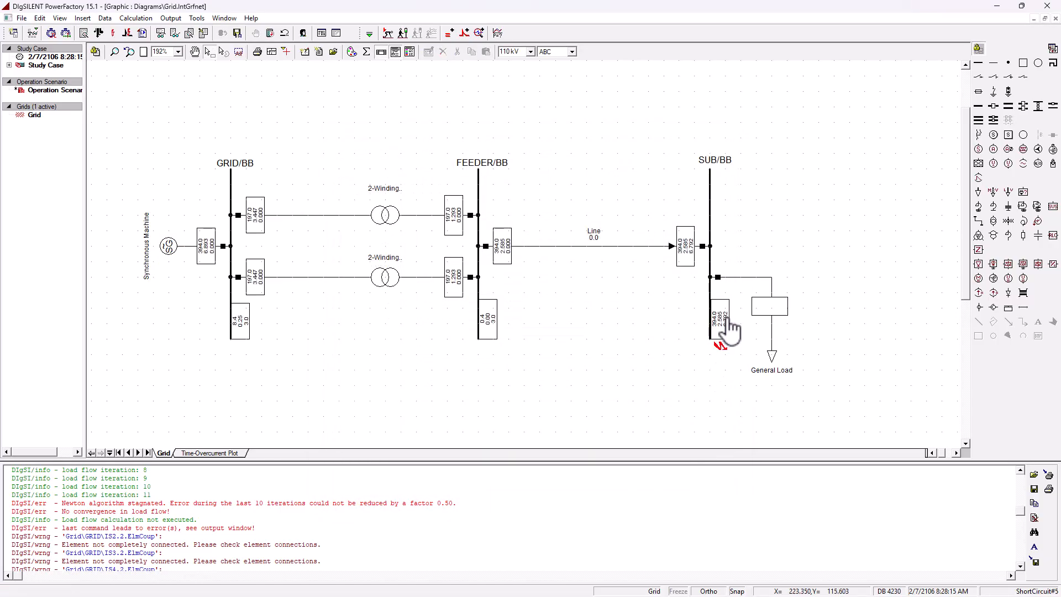
{"action": "mouse_move", "coordinate": [718, 320]}
- Open the line's type data and handwrite Zpu(line) = 0,09 jpu on a blank area of the whiteboard
{"action": "double_click", "coordinate": [608, 247]}
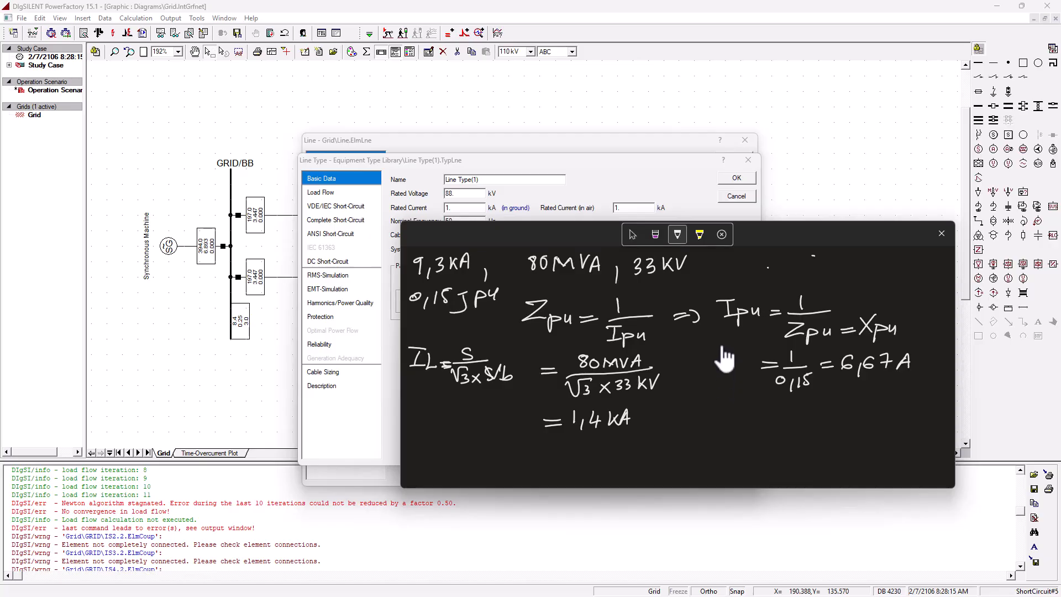
{"action": "scroll", "coordinate": [743, 370], "scroll_direction": "down", "scroll_amount": 5}
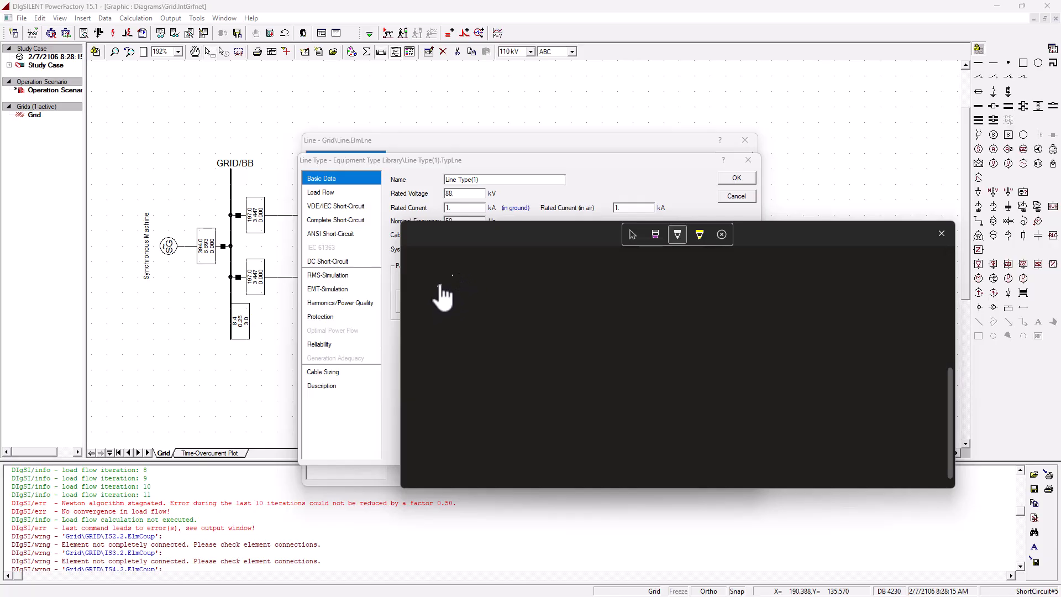
{"action": "mouse_move", "coordinate": [435, 279]}
{"action": "left_mouse_down"}
{"action": "mouse_move", "coordinate": [499, 306]}
{"action": "mouse_move", "coordinate": [549, 304]}
{"action": "left_mouse_up"}
{"action": "left_click", "coordinate": [525, 280]}
{"action": "left_click", "coordinate": [564, 289]}
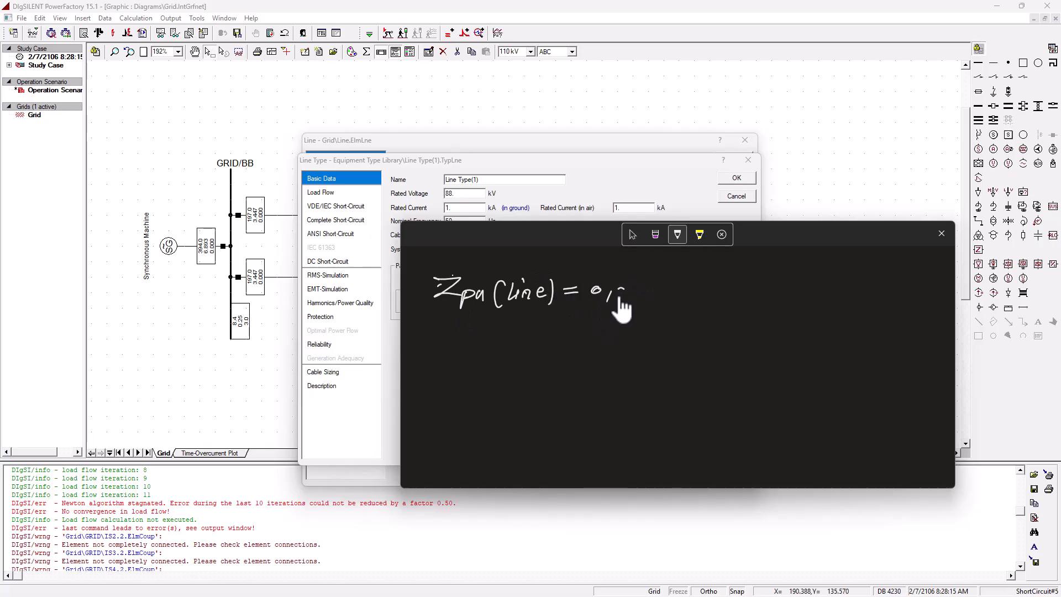
{"action": "mouse_move", "coordinate": [620, 298]}
{"action": "left_mouse_down"}
{"action": "mouse_move", "coordinate": [634, 284]}
{"action": "mouse_move", "coordinate": [641, 299]}
{"action": "mouse_move", "coordinate": [670, 301]}
{"action": "mouse_move", "coordinate": [708, 279]}
{"action": "left_mouse_up"}
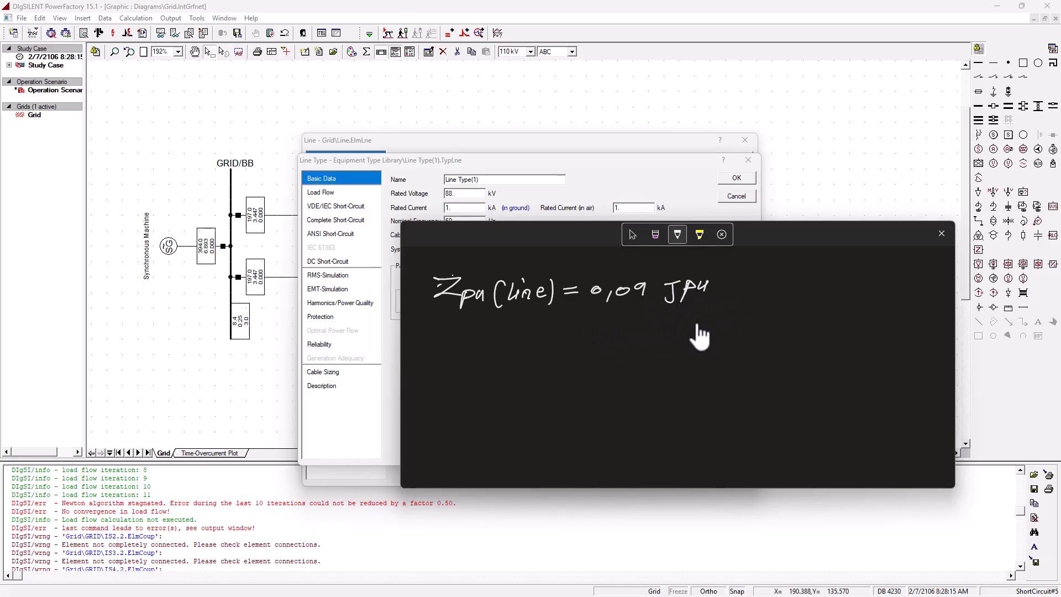
- Handwrite Za(line) = Zb × Zpu, the symbol Xa, and the base impedance formula Zb = Vb²/Sb
{"action": "mouse_move", "coordinate": [446, 327]}
{"action": "left_mouse_down"}
{"action": "mouse_move", "coordinate": [448, 346]}
{"action": "mouse_move", "coordinate": [479, 354]}
{"action": "mouse_move", "coordinate": [569, 347]}
{"action": "mouse_move", "coordinate": [603, 321]}
{"action": "mouse_move", "coordinate": [607, 334]}
{"action": "mouse_move", "coordinate": [699, 328]}
{"action": "left_mouse_up"}
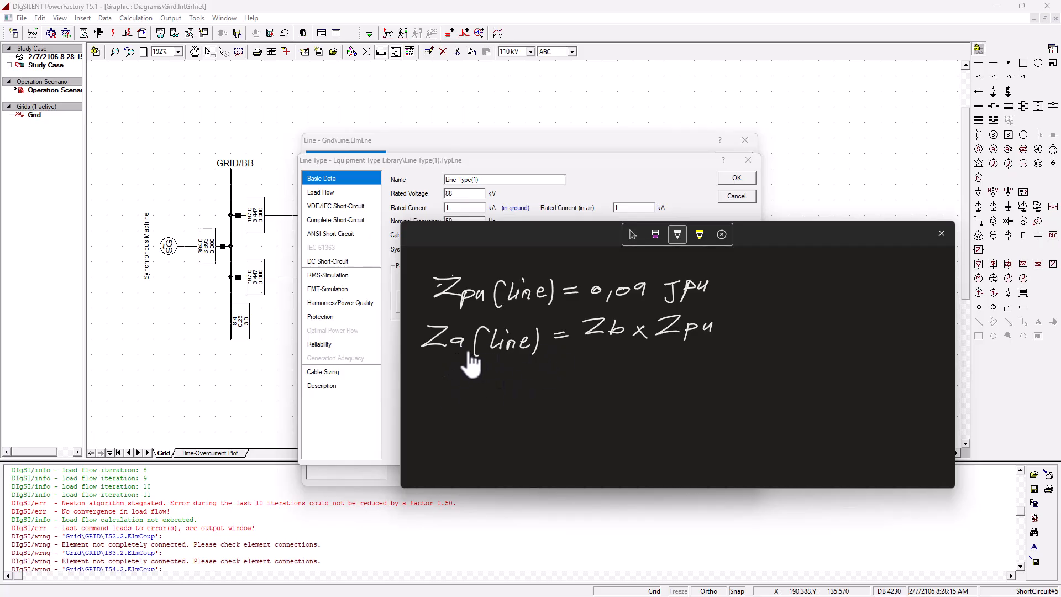
{"action": "left_click_drag", "start_coordinate": [424, 362], "coordinate": [439, 385]}
{"action": "left_click_drag", "start_coordinate": [440, 360], "coordinate": [424, 387]}
{"action": "left_click_drag", "start_coordinate": [444, 379], "coordinate": [456, 377]}
{"action": "left_click", "coordinate": [467, 382]}
{"action": "left_click_drag", "start_coordinate": [543, 371], "coordinate": [577, 390]}
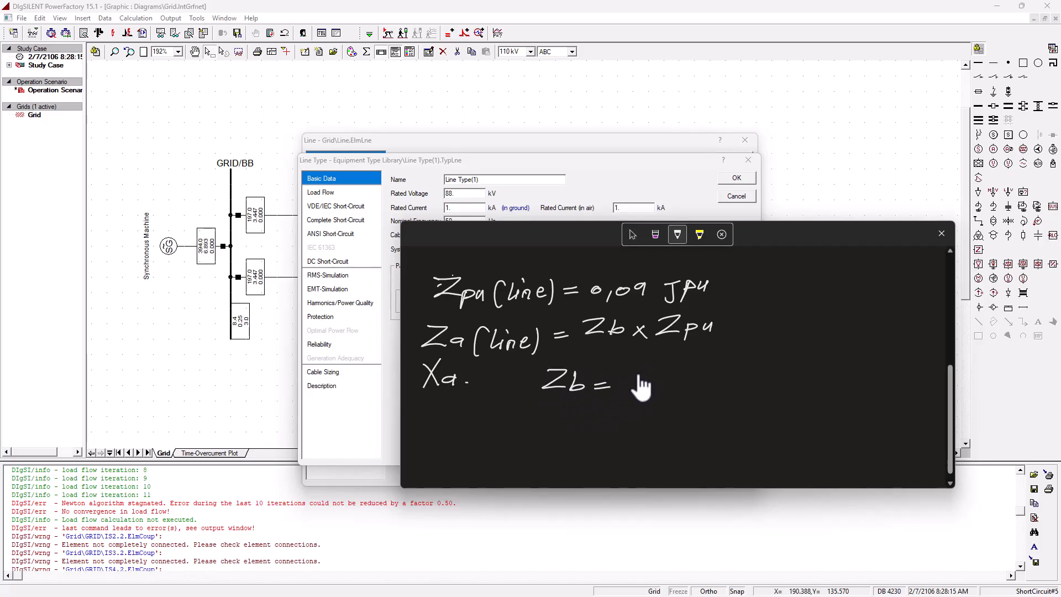
{"action": "left_click_drag", "start_coordinate": [636, 358], "coordinate": [678, 365]}
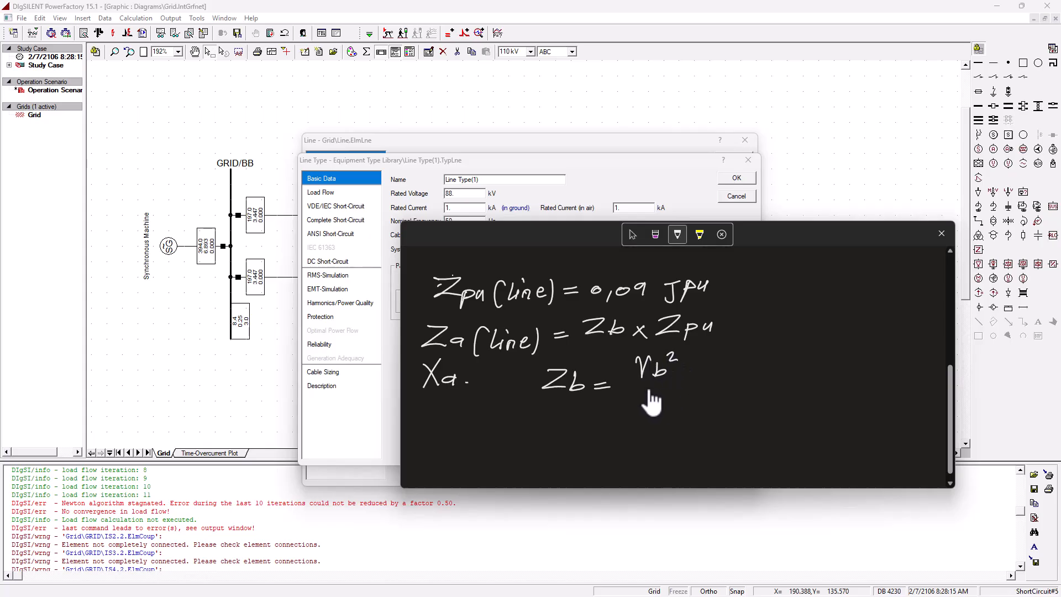
{"action": "mouse_move", "coordinate": [628, 387]}
{"action": "left_mouse_down"}
{"action": "mouse_move", "coordinate": [689, 377]}
{"action": "mouse_move", "coordinate": [628, 407]}
{"action": "mouse_move", "coordinate": [651, 408]}
{"action": "left_mouse_up"}
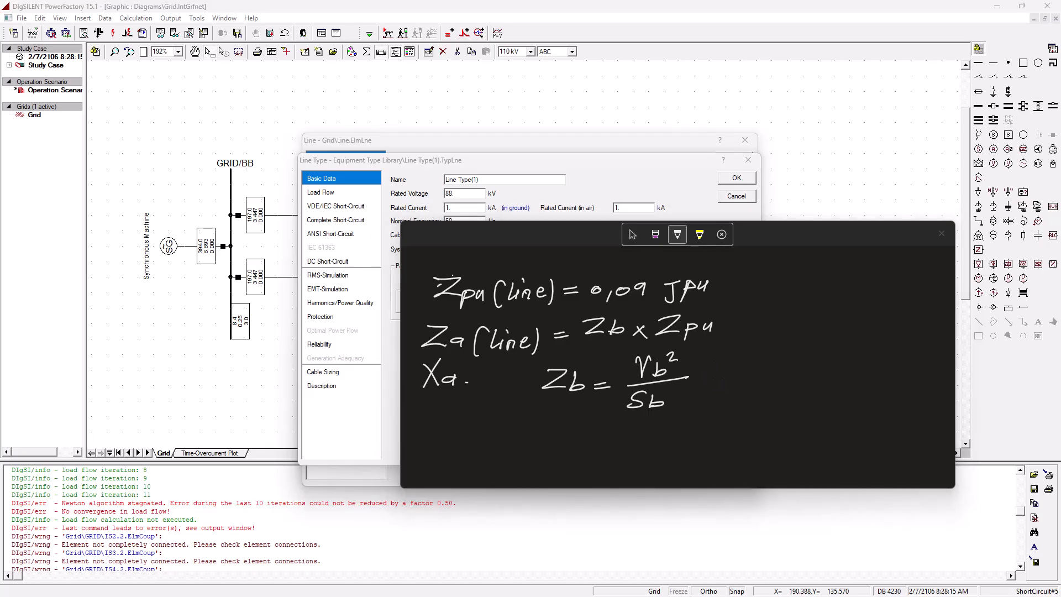
- Check the feeder's base values in the tutorial video and extend the Zb formula with 88 kV² over 80 MVA
{"action": "key", "text": "alt+Tab"}
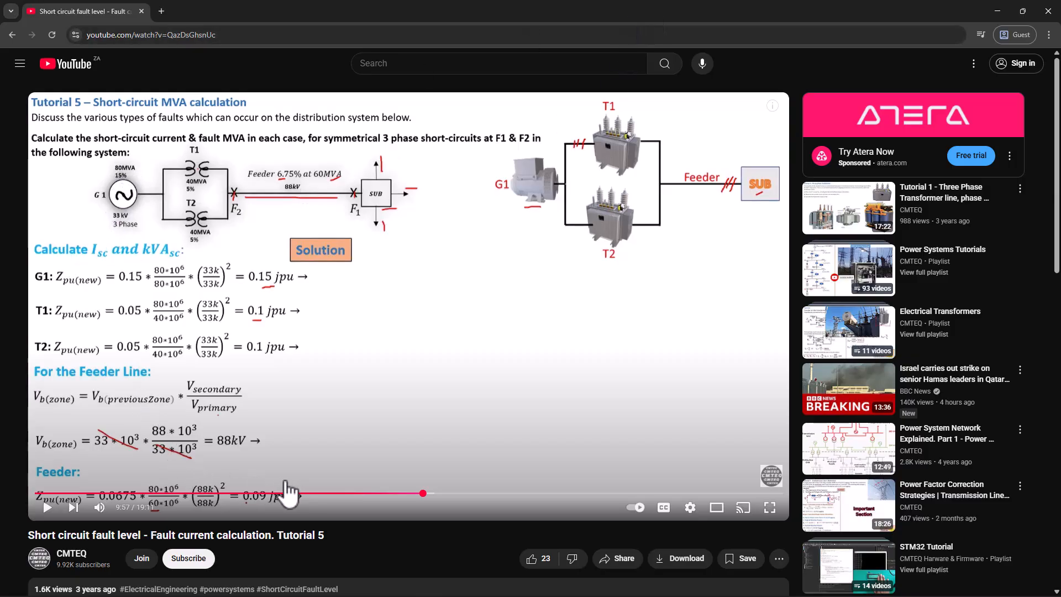
{"action": "left_click_drag", "start_coordinate": [577, 12], "coordinate": [1060, 34]}
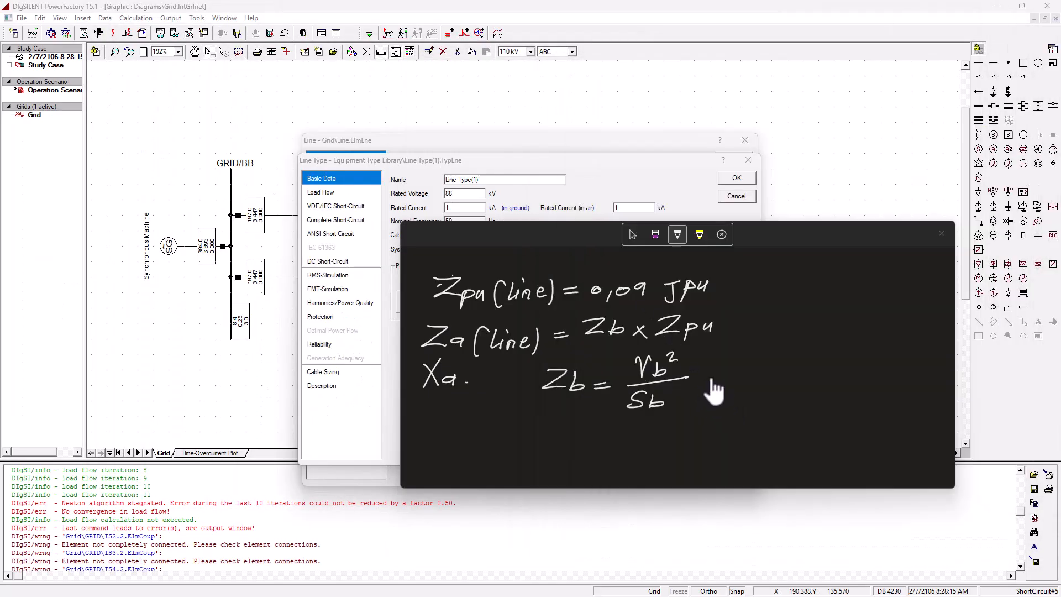
{"action": "mouse_move", "coordinate": [700, 377]}
{"action": "left_mouse_down"}
{"action": "mouse_move", "coordinate": [723, 384]}
{"action": "mouse_move", "coordinate": [749, 359]}
{"action": "mouse_move", "coordinate": [813, 354]}
{"action": "left_mouse_up"}
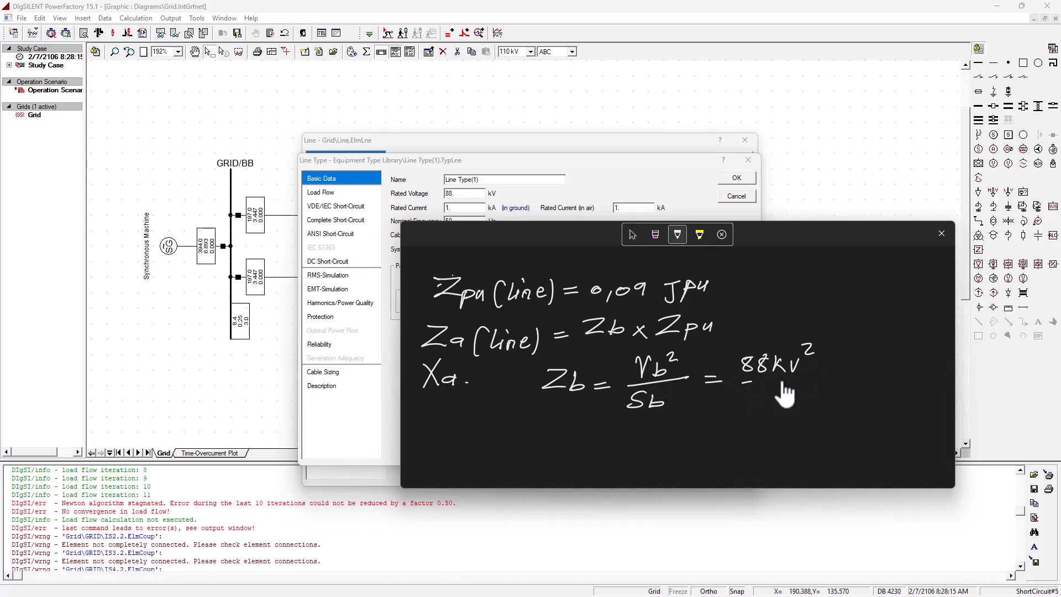
{"action": "left_click_drag", "start_coordinate": [742, 381], "coordinate": [811, 377]}
{"action": "left_click_drag", "start_coordinate": [759, 407], "coordinate": [774, 395]}
{"action": "mouse_move", "coordinate": [789, 391]}
{"action": "left_mouse_down"}
{"action": "mouse_move", "coordinate": [783, 408]}
{"action": "mouse_move", "coordinate": [815, 407]}
{"action": "left_mouse_up"}
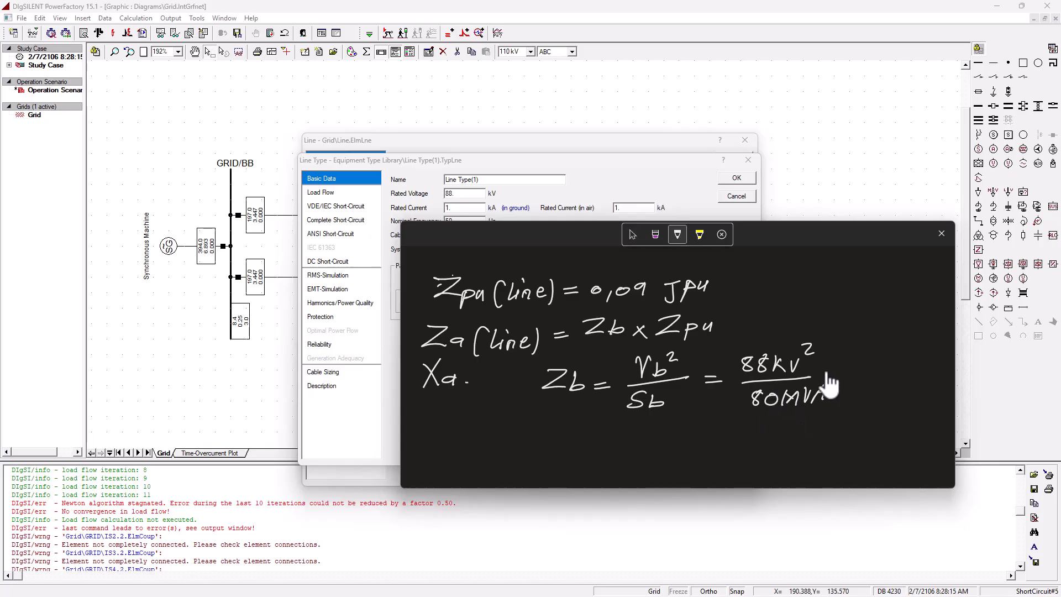
{"action": "left_click_drag", "start_coordinate": [829, 369], "coordinate": [846, 369]}
- Use the calculator's evaluation of 88000²/80000000 and write 96,8 Ω as the base impedance
{"action": "key", "text": "alt+Tab"}
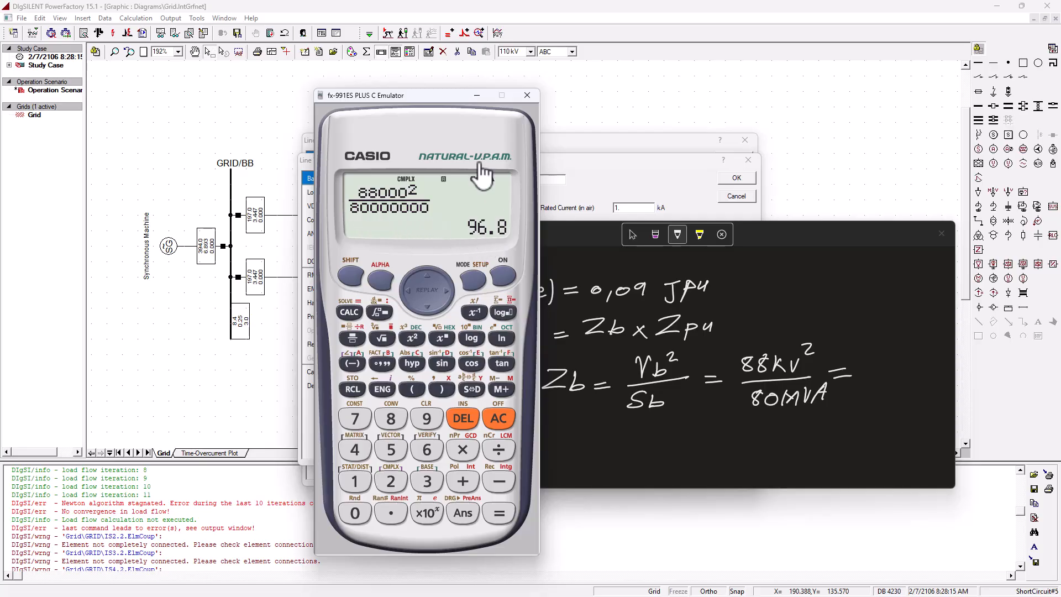
{"action": "left_click_drag", "start_coordinate": [458, 107], "coordinate": [0, 149]}
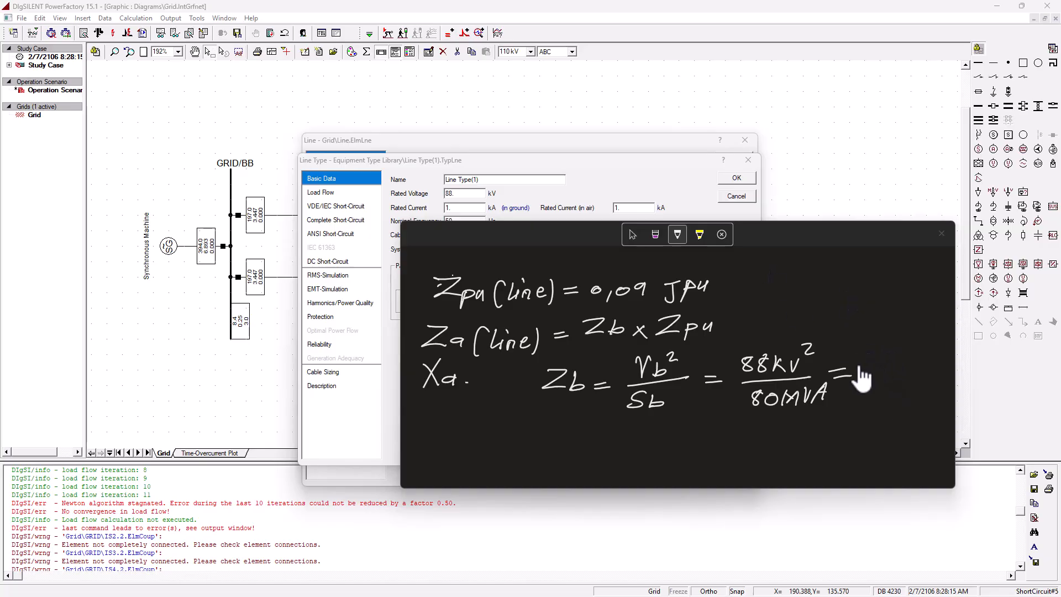
{"action": "left_click_drag", "start_coordinate": [865, 360], "coordinate": [876, 365]}
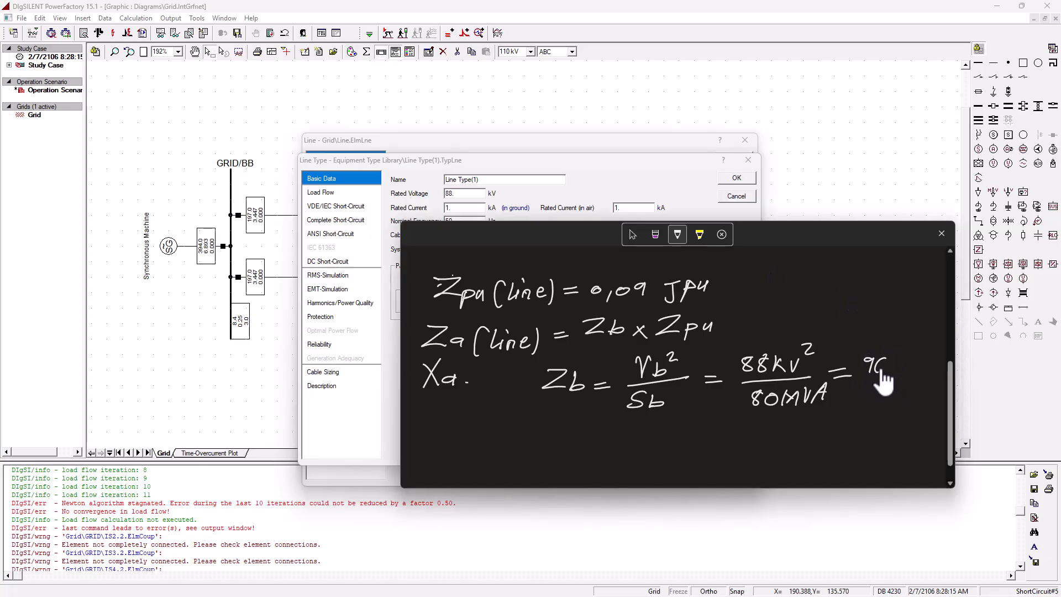
{"action": "left_click_drag", "start_coordinate": [904, 375], "coordinate": [930, 366]}
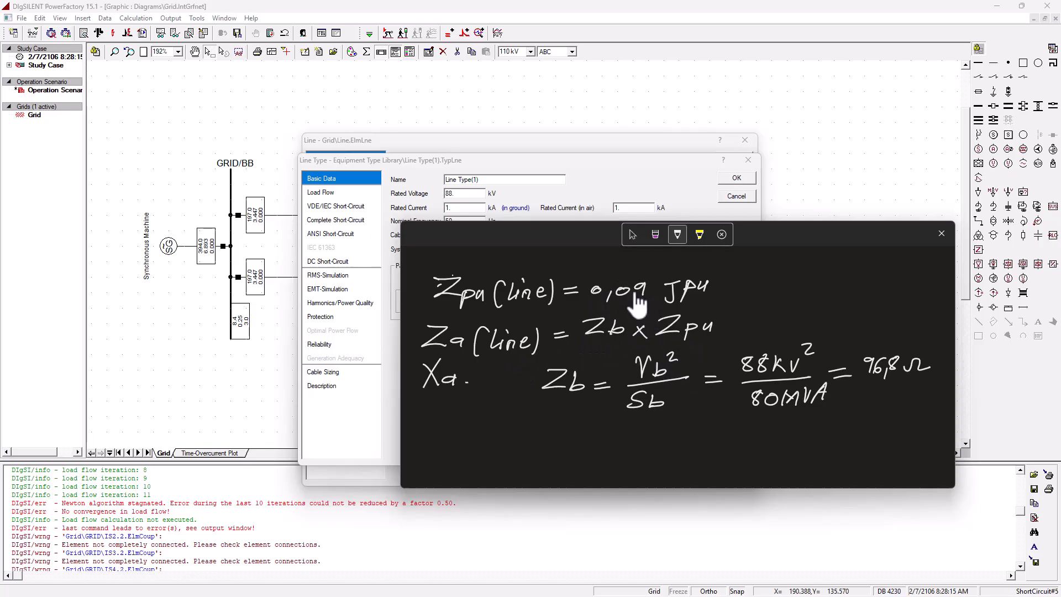
- Multiply the base impedance answer by 0.09 on the calculator and convert the result to decimal form
{"action": "left_click_drag", "start_coordinate": [704, 432], "coordinate": [719, 440]}
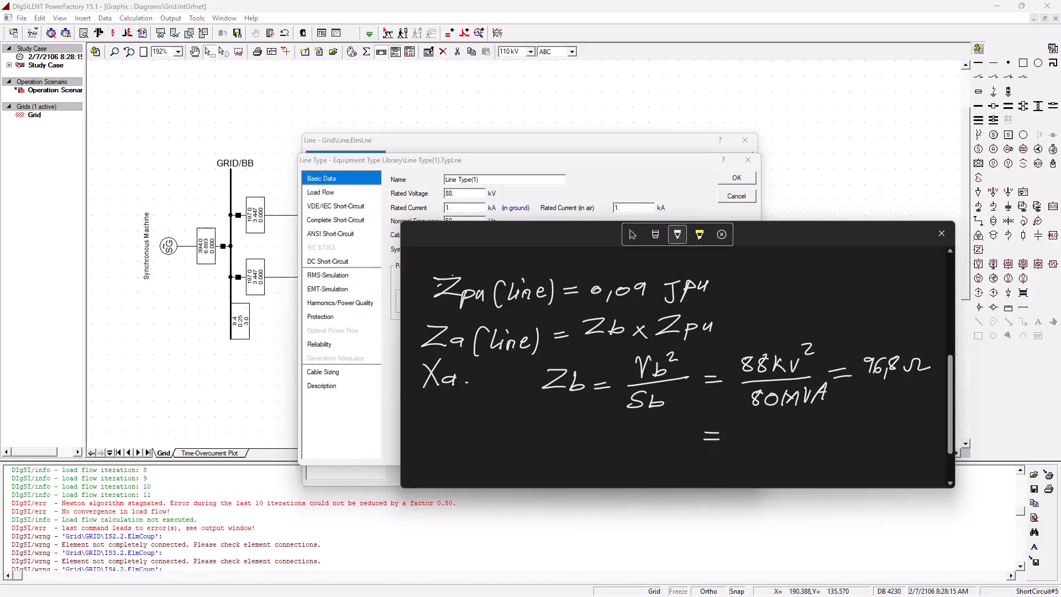
{"action": "key", "text": "alt+Tab"}
{"action": "left_click_drag", "start_coordinate": [586, 86], "coordinate": [622, 86]}
{"action": "left_click", "coordinate": [648, 443]}
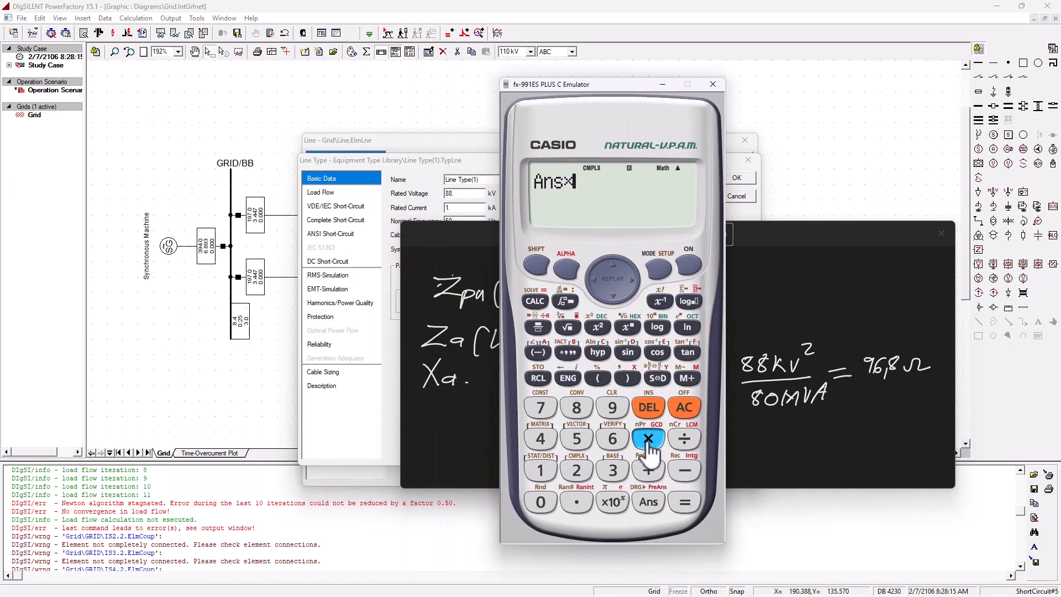
{"action": "left_click", "coordinate": [541, 502]}
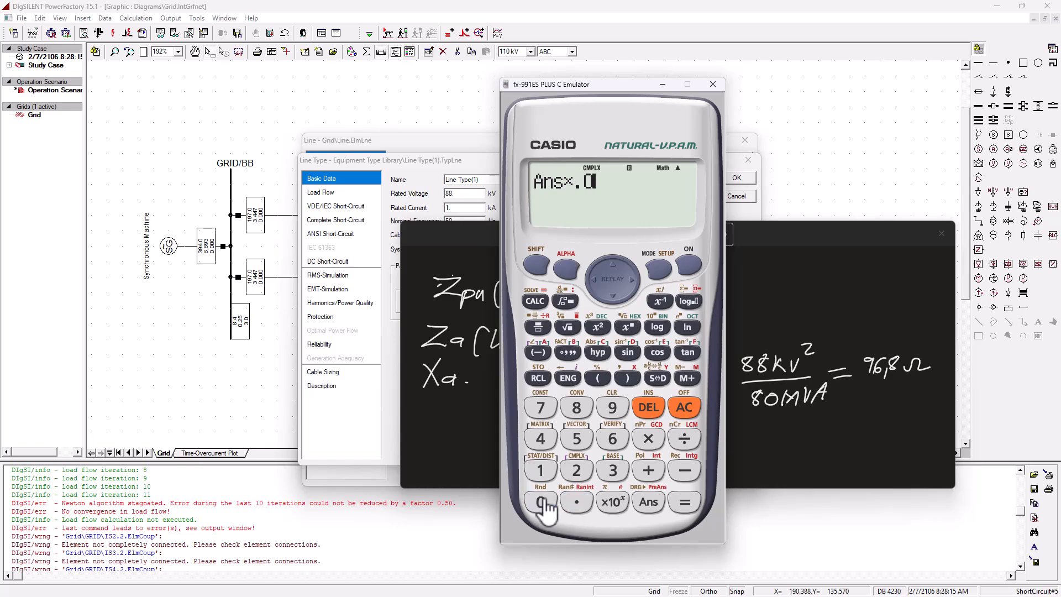
{"action": "left_click", "coordinate": [612, 407]}
{"action": "left_click", "coordinate": [684, 504]}
{"action": "left_click", "coordinate": [658, 378]}
{"action": "left_click_drag", "start_coordinate": [647, 89], "coordinate": [618, 95]}
{"action": "left_click", "coordinate": [636, 91]}
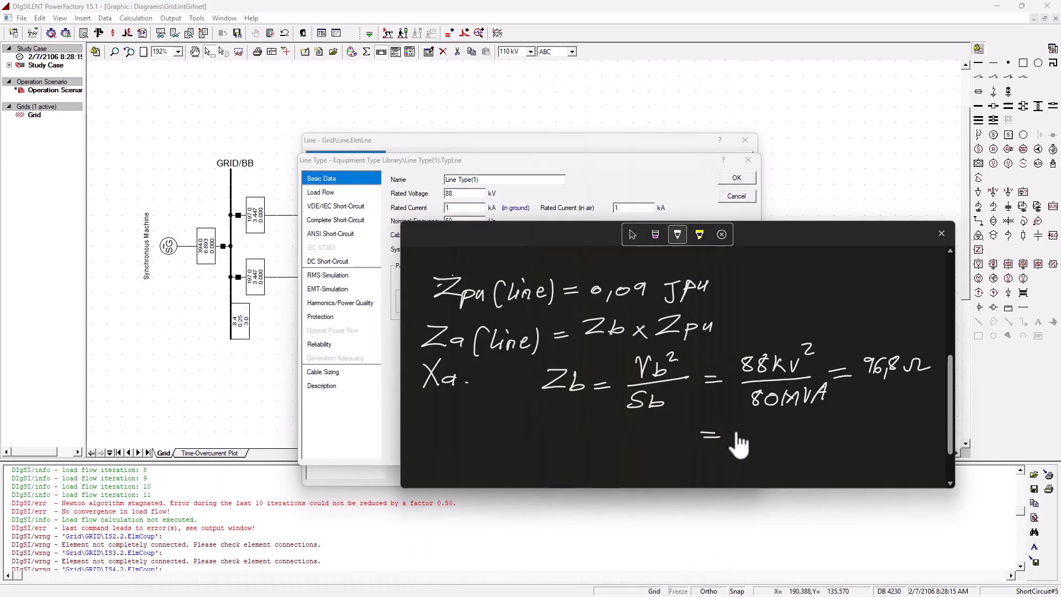
- Handwrite the line's actual reactance as Xa = 8,71 Ω below the base impedance calculation
{"action": "mouse_move", "coordinate": [730, 431]}
{"action": "left_mouse_down"}
{"action": "mouse_move", "coordinate": [765, 446]}
{"action": "mouse_move", "coordinate": [805, 440]}
{"action": "left_mouse_up"}
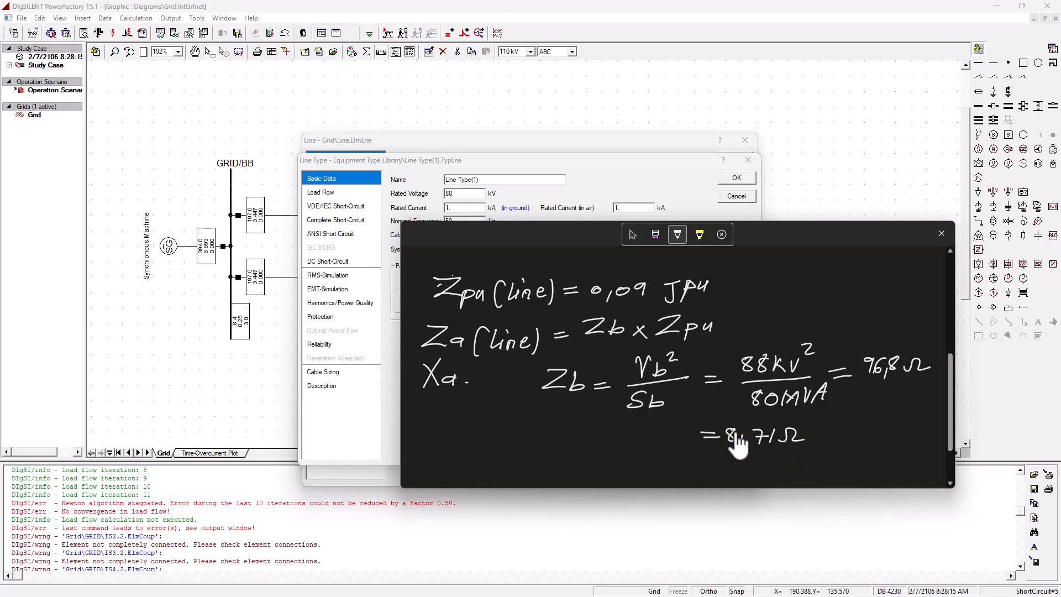
{"action": "left_click_drag", "start_coordinate": [680, 421], "coordinate": [664, 448]}
{"action": "left_click_drag", "start_coordinate": [668, 423], "coordinate": [684, 446]}
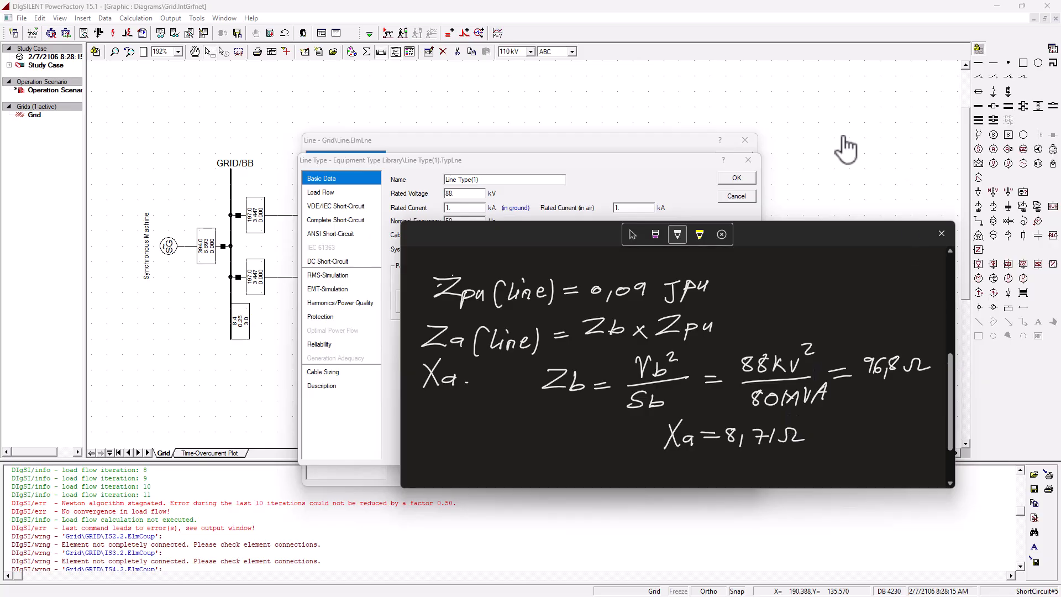
- Set the line type's 1,2-sequence reactance X' and zero-sequence reactance X0' both to 8.71 Ohm/km
{"action": "left_click", "coordinate": [604, 179]}
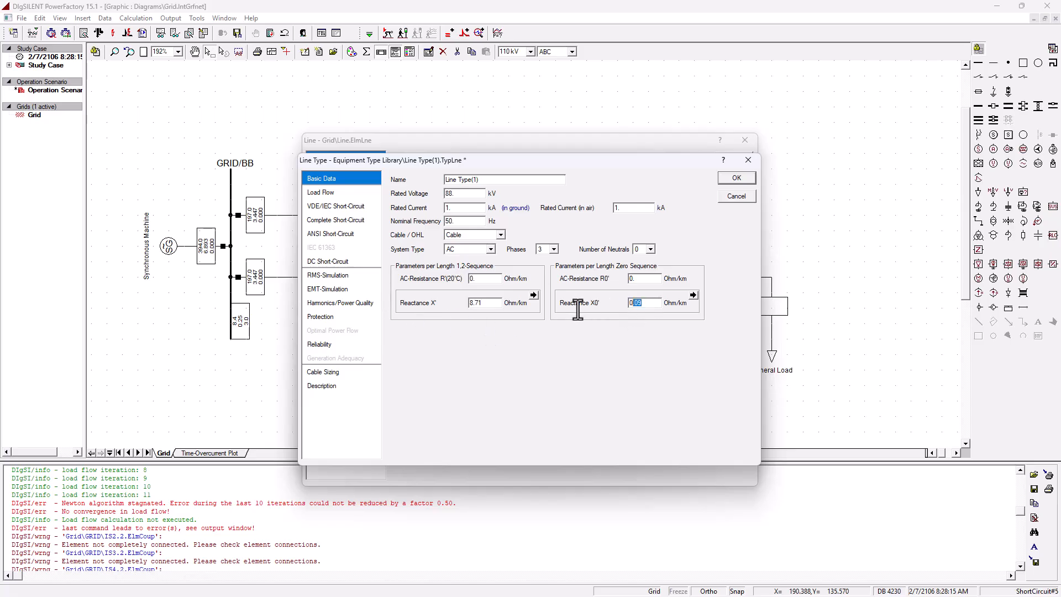
{"action": "type", "text": "8.71"}
{"action": "double_click", "coordinate": [641, 303]}
{"action": "left_click_drag", "start_coordinate": [474, 278], "coordinate": [448, 275]}
{"action": "left_click", "coordinate": [579, 360]}
{"action": "left_click", "coordinate": [744, 181]}
{"action": "key", "text": "Tab"}
- Change the line type from cable to Overhead Line and accept both the type and the line data
{"action": "left_click", "coordinate": [496, 237]}
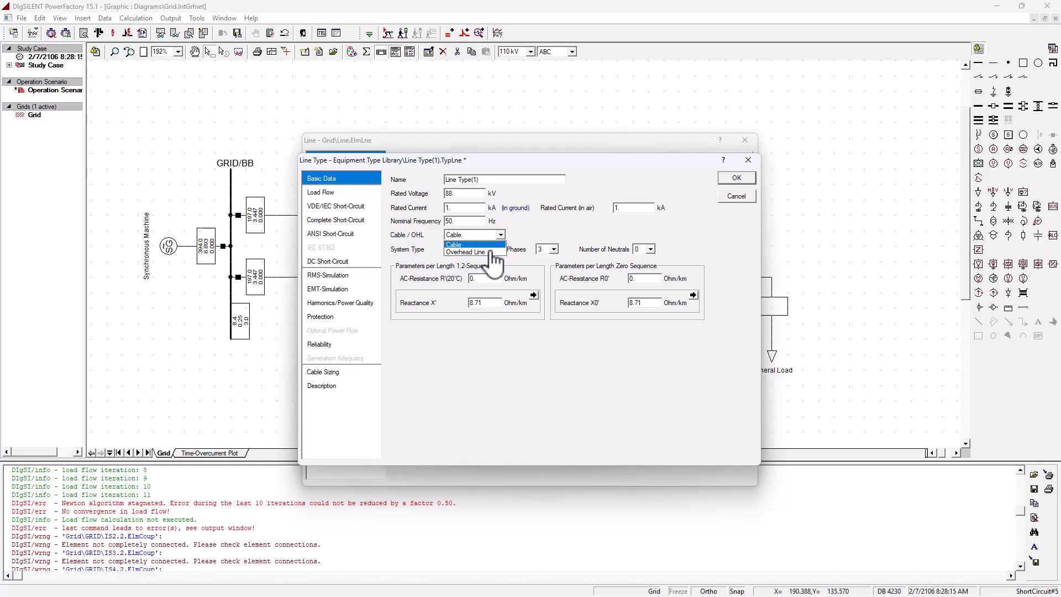
{"action": "left_click", "coordinate": [486, 253]}
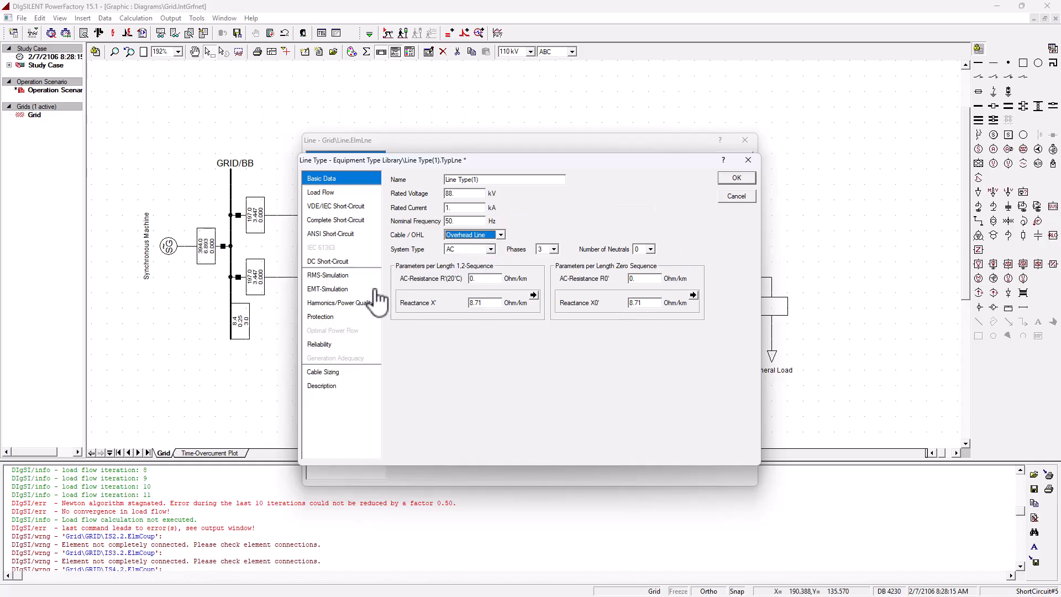
{"action": "left_click", "coordinate": [735, 178]}
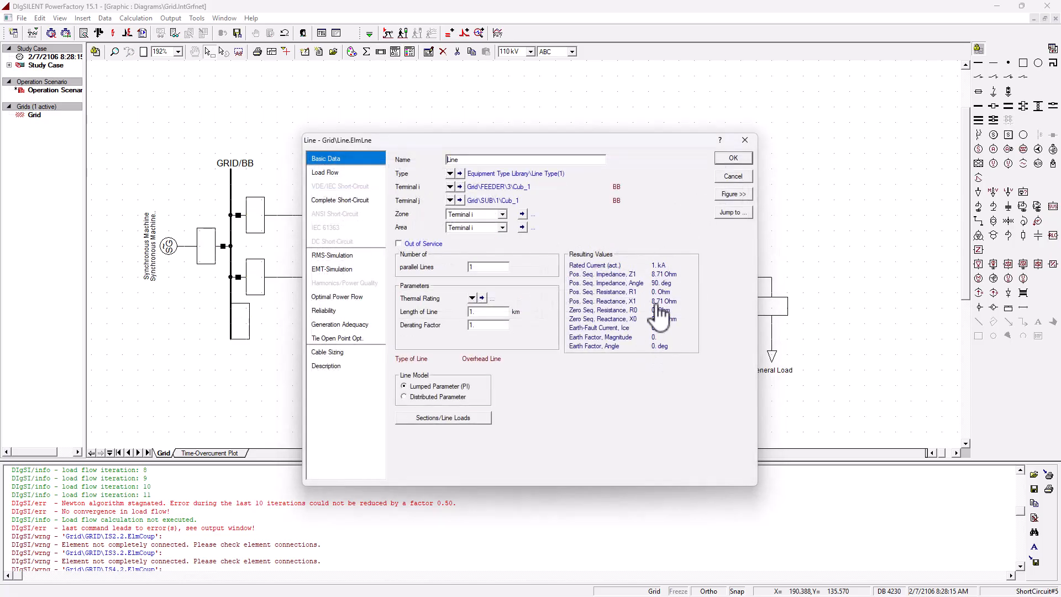
{"action": "left_click", "coordinate": [733, 158]}
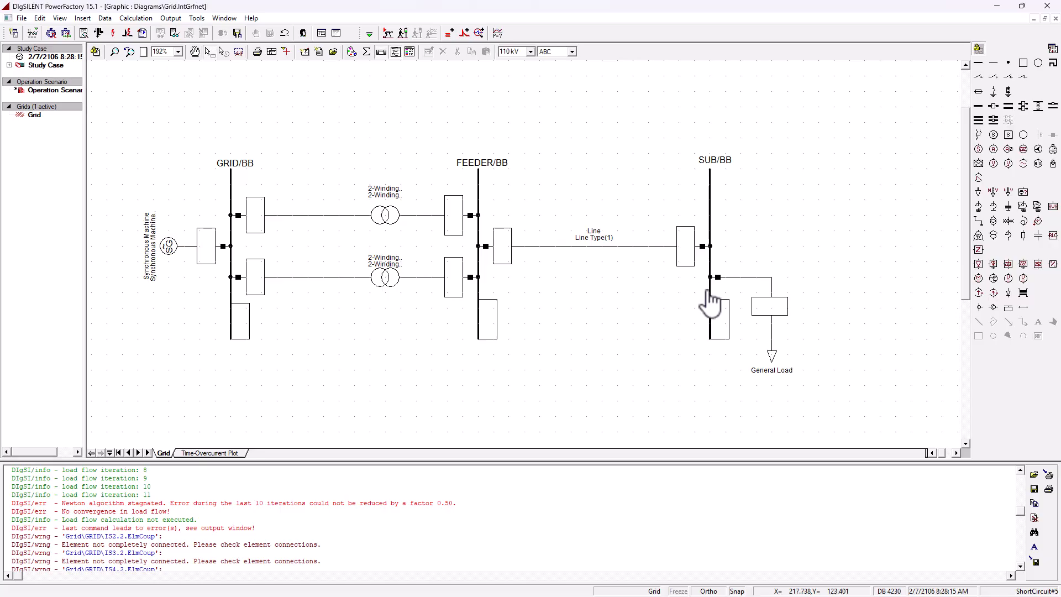
- Execute the IEC 60909 three-phase minimum short-circuit calculation at the SUB busbar and examine its result box
{"action": "left_click", "coordinate": [713, 298]}
{"action": "right_click", "coordinate": [713, 299]}
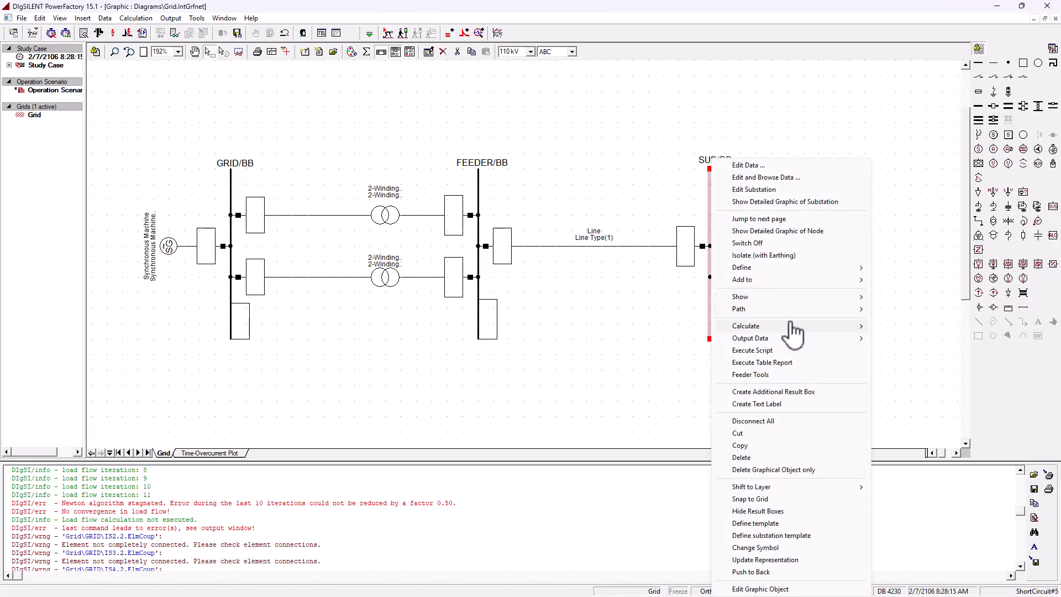
{"action": "mouse_move", "coordinate": [793, 327]}
{"action": "left_click", "coordinate": [889, 327]}
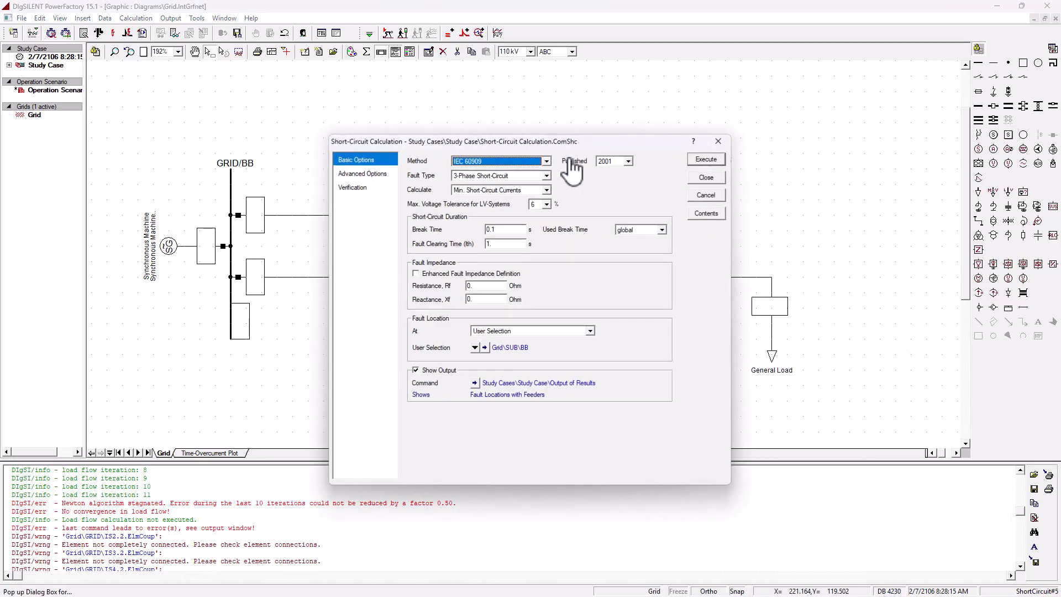
{"action": "left_click", "coordinate": [722, 160]}
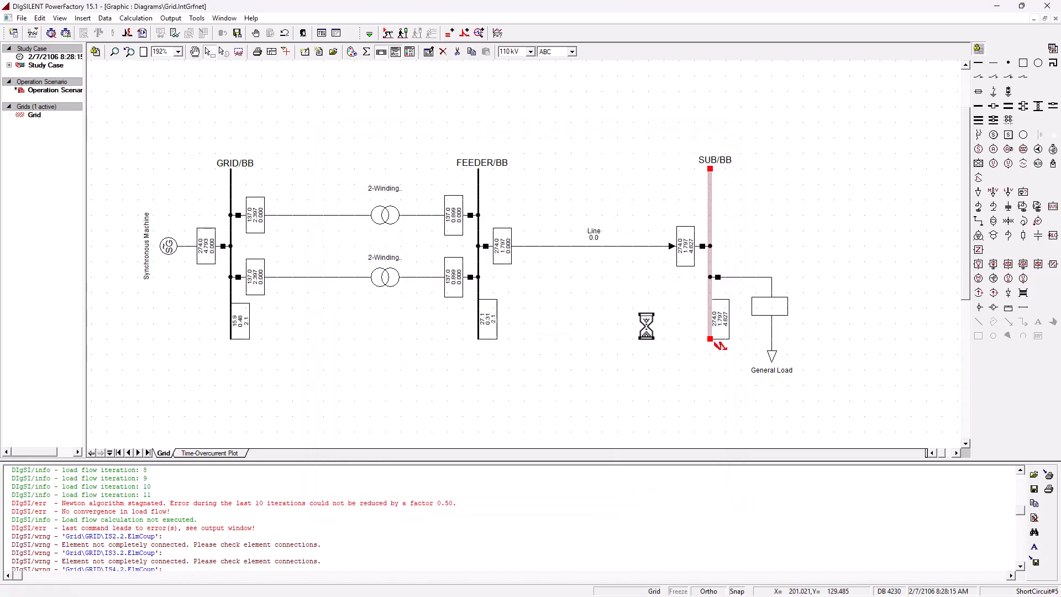
{"action": "left_click", "coordinate": [663, 364]}
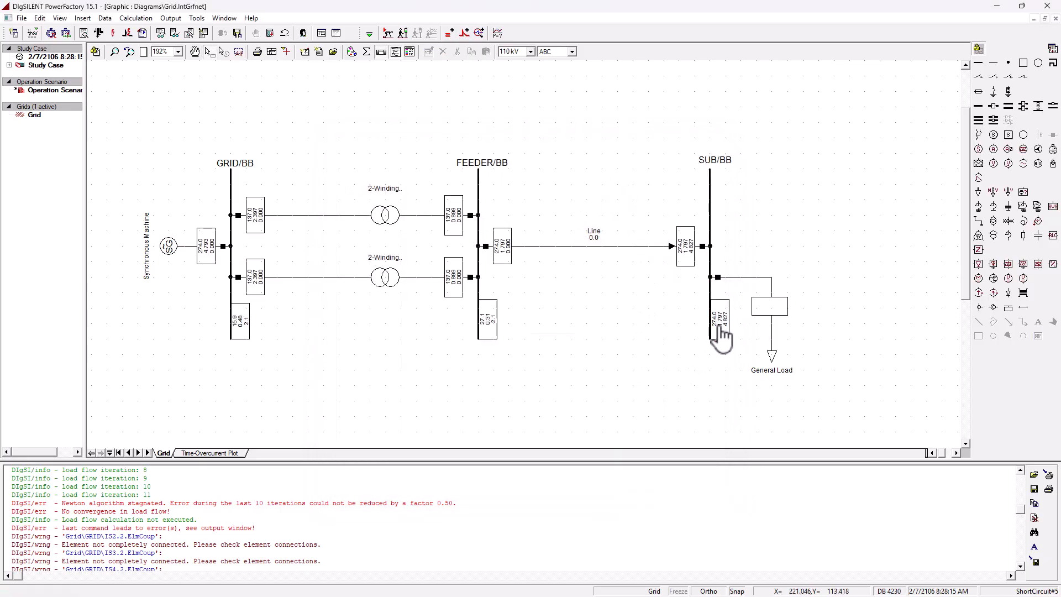
{"action": "mouse_move", "coordinate": [722, 339]}
- Compare the SUB busbar results with the tutorial video's worked short-circuit current and fault MVA for F1
{"action": "left_click_drag", "start_coordinate": [1060, 83], "coordinate": [572, 80]}
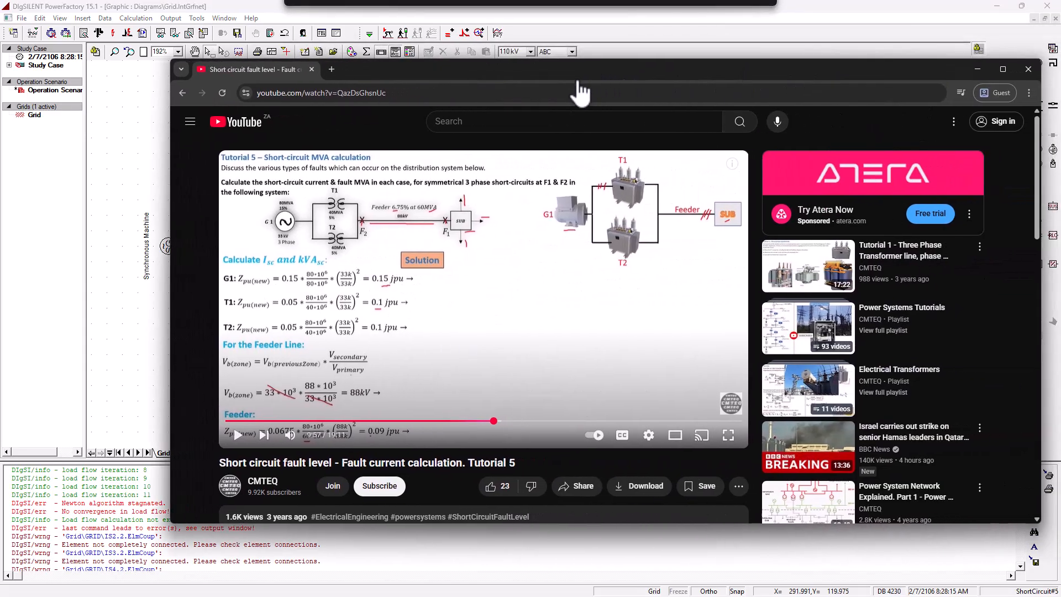
{"action": "left_click", "coordinate": [538, 421]}
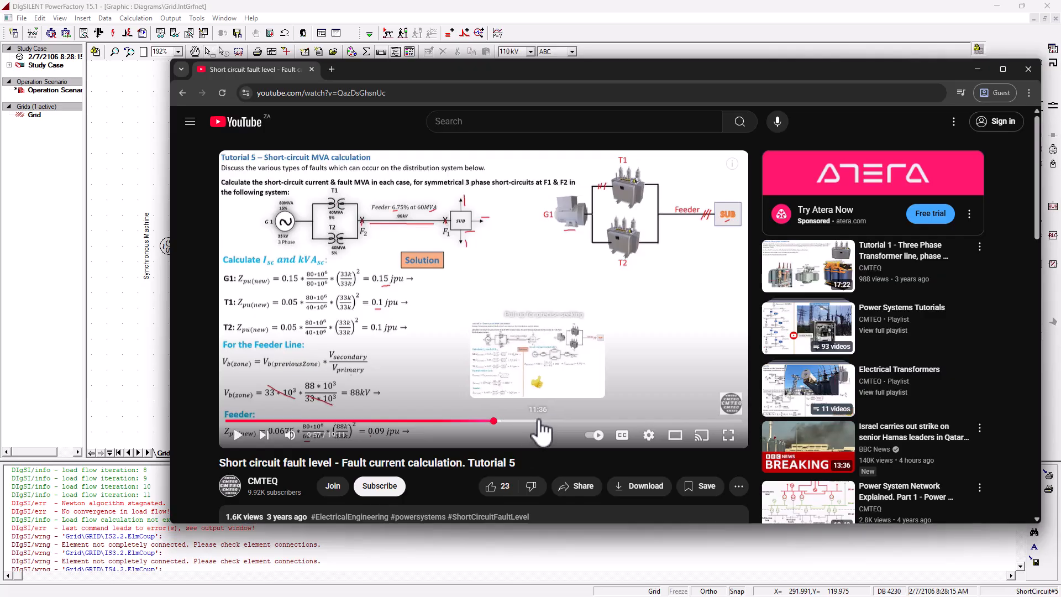
{"action": "left_click", "coordinate": [603, 422]}
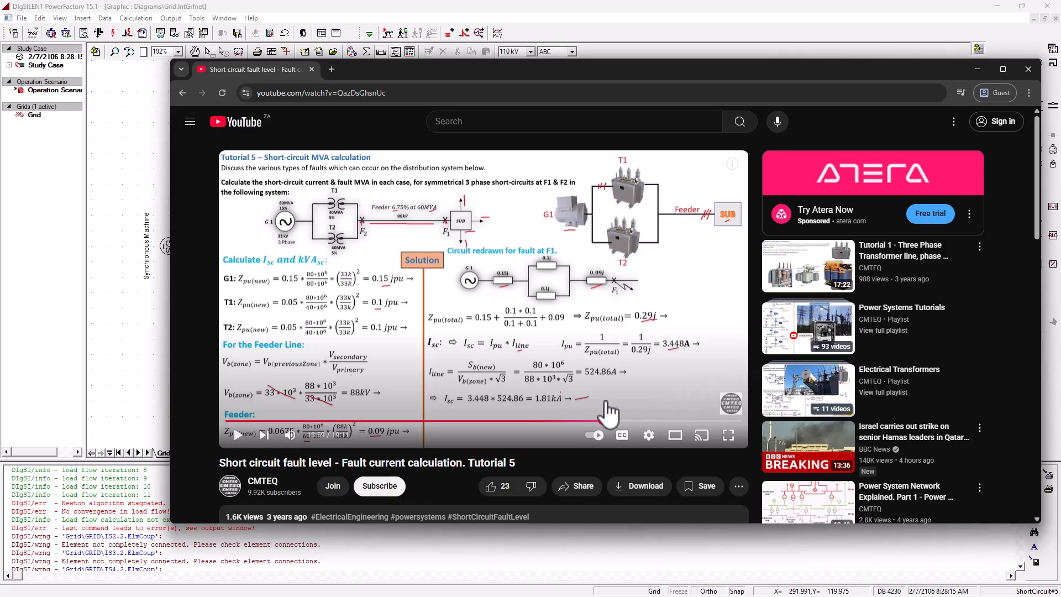
{"action": "left_click", "coordinate": [1002, 69]}
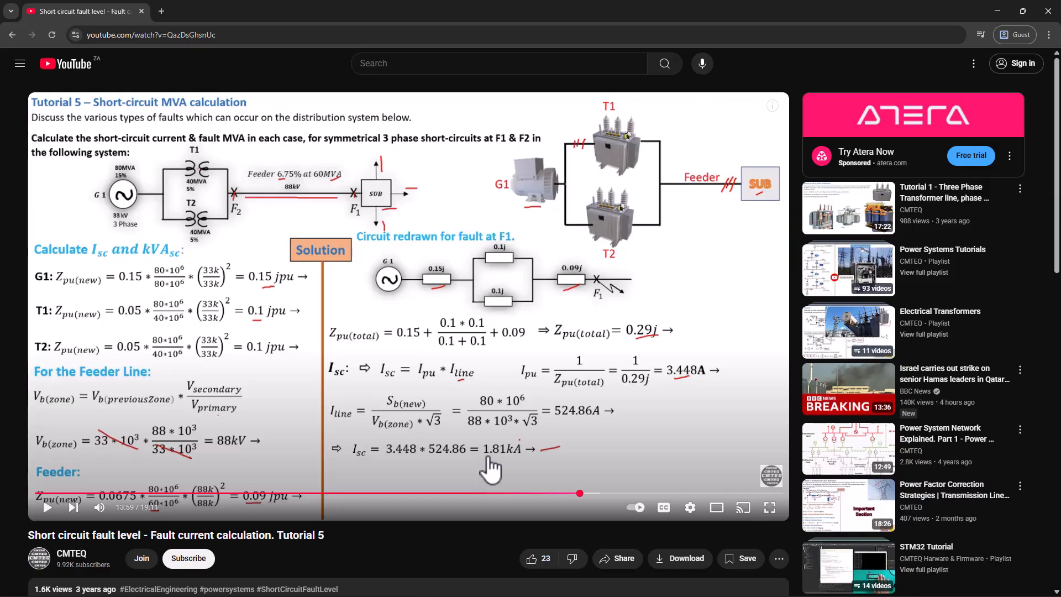
{"action": "left_click", "coordinate": [597, 493]}
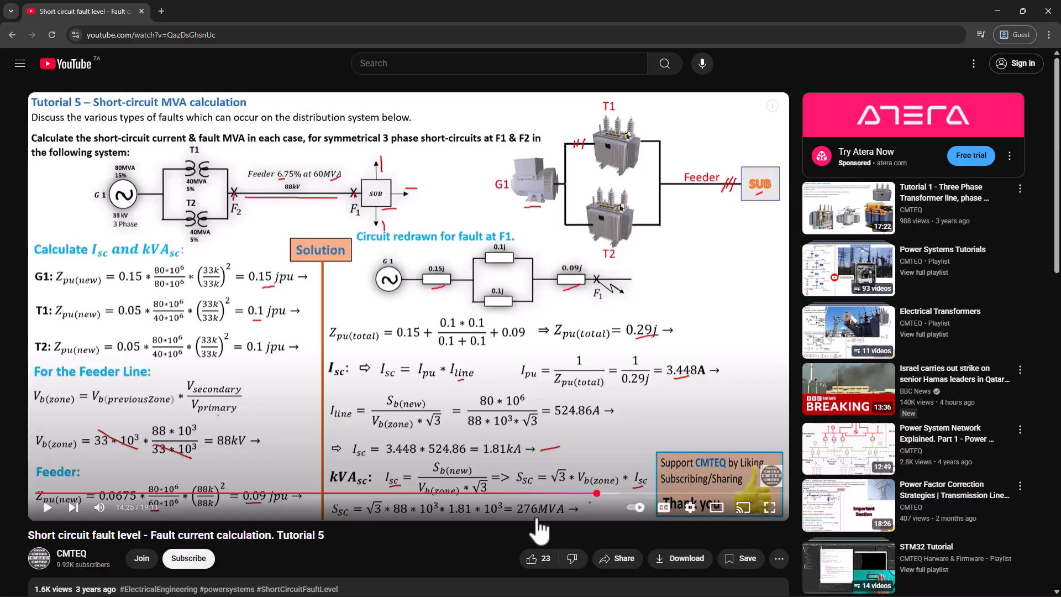
{"action": "left_click_drag", "start_coordinate": [689, 7], "coordinate": [1060, 55]}
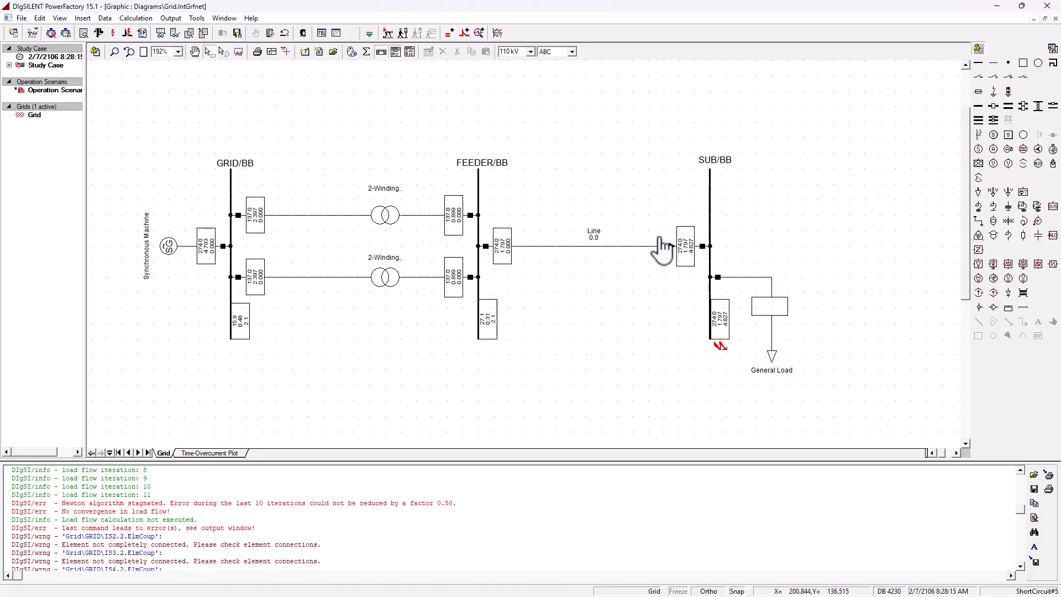
{"action": "left_click_drag", "start_coordinate": [1060, 105], "coordinate": [1060, 52]}
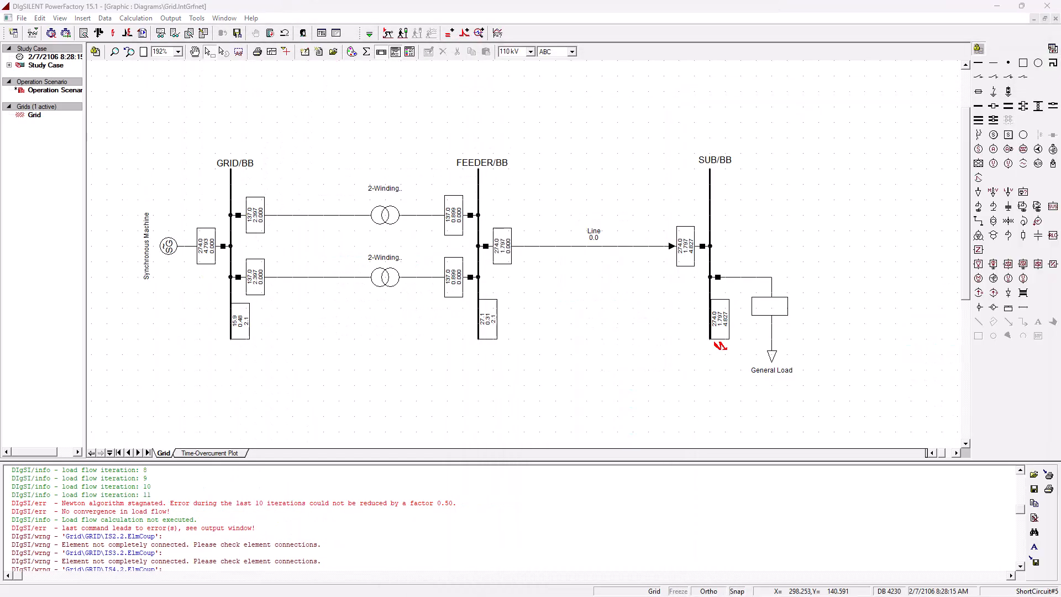
{"action": "left_click", "coordinate": [597, 330]}
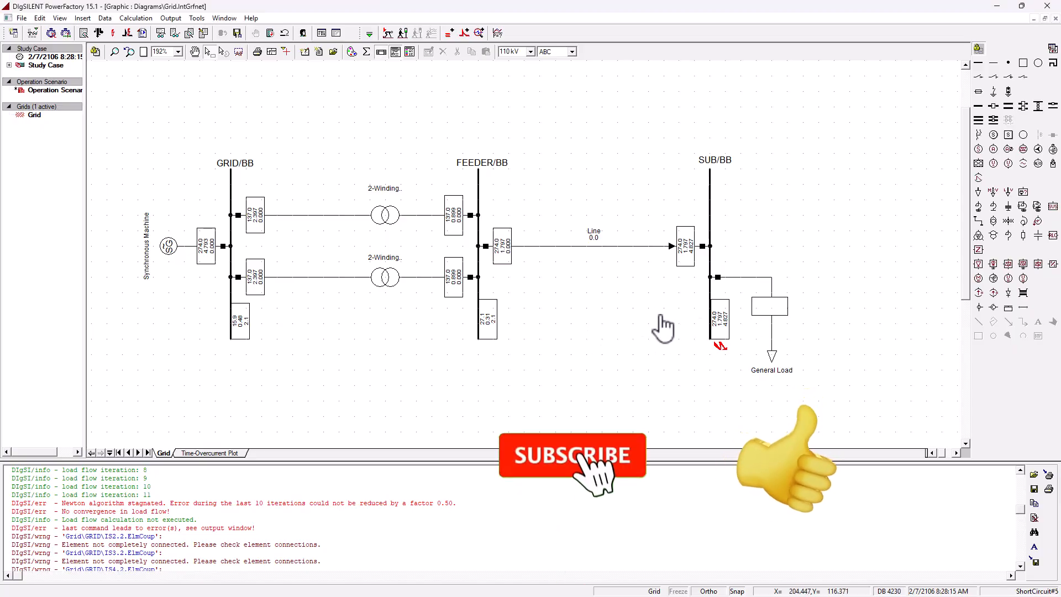